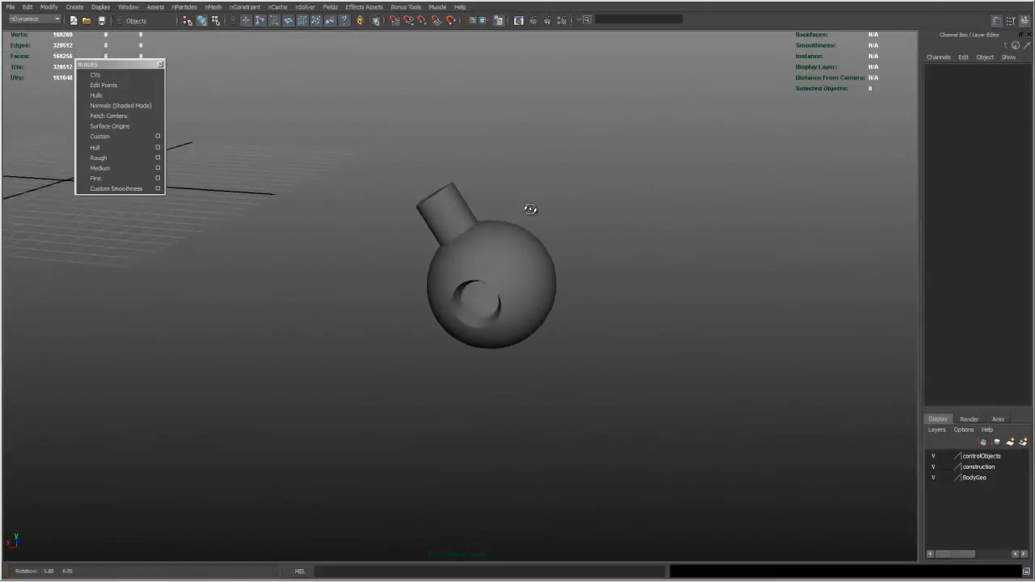
# Select the right engine sphere, fEngine_r_geo, and examine its pivot and nozzle opening up close
pyautogui.keyDown('alt'); pyautogui.moveTo(525, 191); pyautogui.dragTo(611, 227, button='right'); pyautogui.keyUp('alt')
pyautogui.keyDown('alt'); pyautogui.moveTo(611, 227); pyautogui.dragTo(642, 224); pyautogui.keyUp('alt')
pyautogui.press('e')
pyautogui.click(663, 280)
pyautogui.keyDown('alt'); pyautogui.moveTo(663, 280); pyautogui.dragTo(591, 271); pyautogui.keyUp('alt')
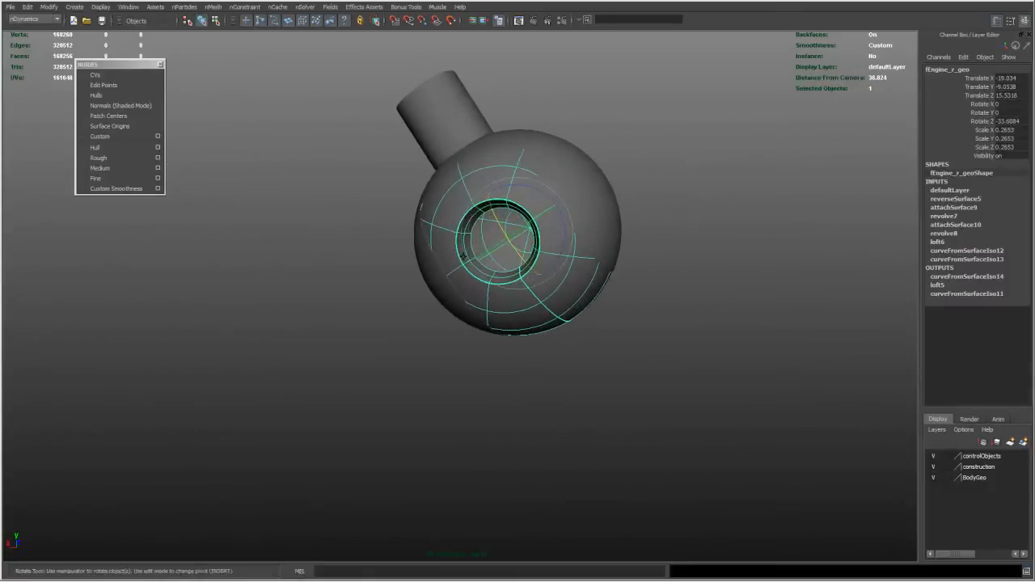
pyautogui.keyDown('alt'); pyautogui.moveTo(687, 222); pyautogui.dragTo(582, 185); pyautogui.keyUp('alt')
pyautogui.keyDown('alt'); pyautogui.moveTo(582, 185); pyautogui.dragTo(624, 185, button='right'); pyautogui.keyUp('alt')
pyautogui.keyDown('alt'); pyautogui.moveTo(623, 185); pyautogui.dragTo(608, 190); pyautogui.keyUp('alt')
pyautogui.keyDown('alt'); pyautogui.moveTo(584, 252); pyautogui.dragTo(590, 303); pyautogui.keyUp('alt')
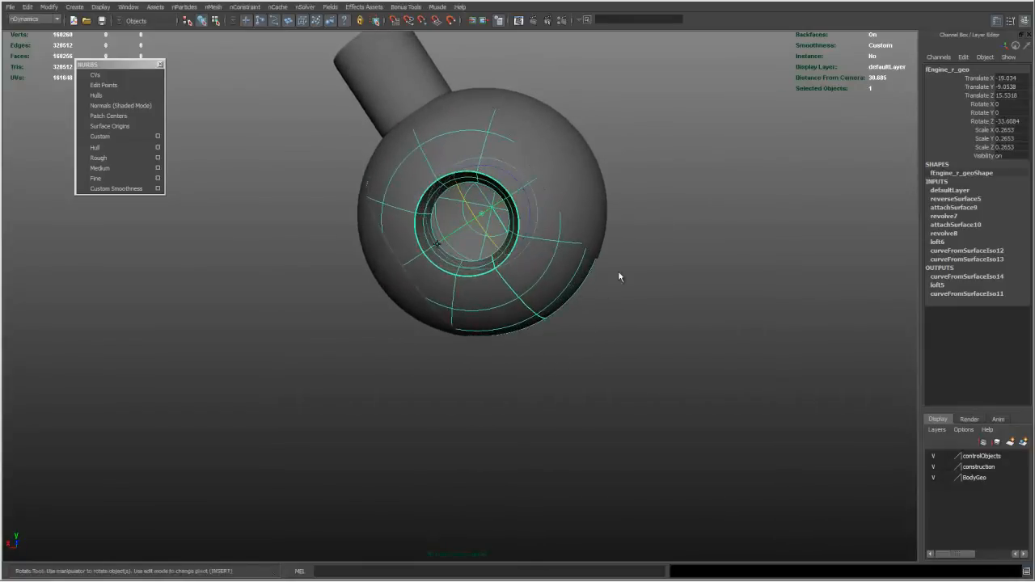
# Select the hidden fEngineSrfcEmtr_r_geo node in the Hypergraph to check where the emitter surface sits on the engine
pyautogui.press('space')
pyautogui.keyDown('alt'); pyautogui.moveTo(488, 402); pyautogui.dragTo(526, 396, button='middle'); pyautogui.keyUp('alt')
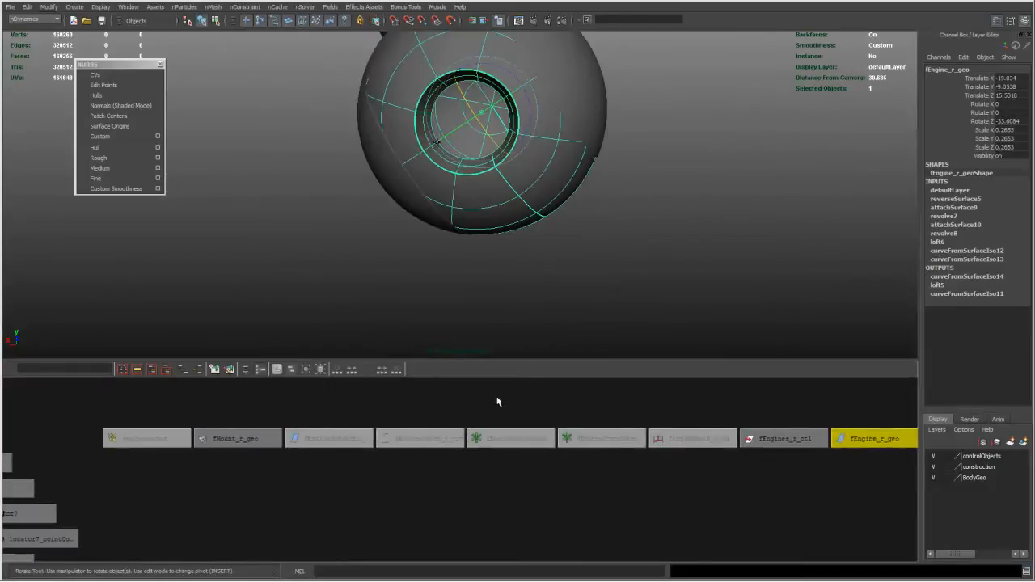
pyautogui.click(330, 437)
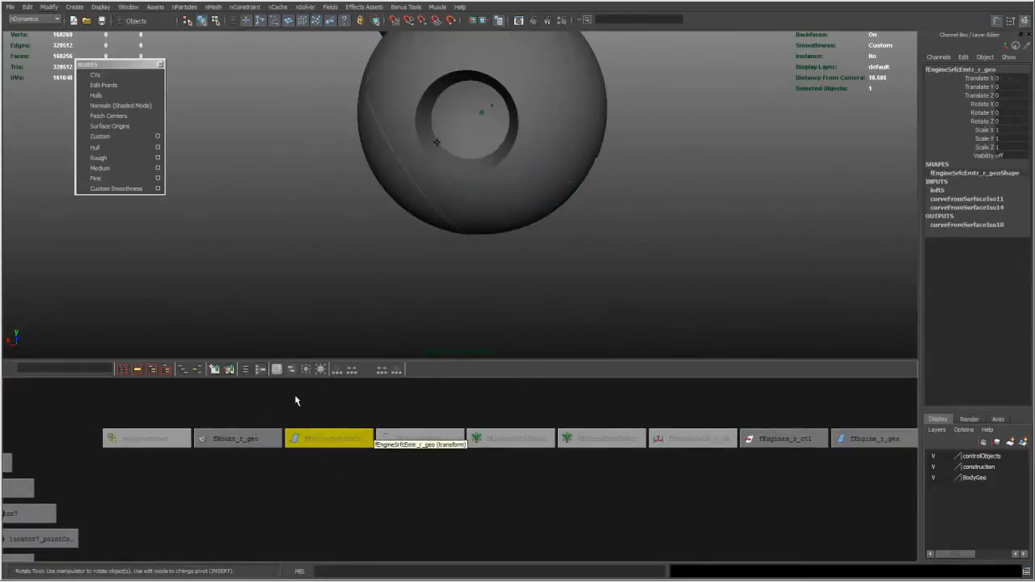
pyautogui.keyDown('alt'); pyautogui.moveTo(271, 403); pyautogui.dragTo(185, 393, button='middle'); pyautogui.keyUp('alt')
pyautogui.scroll(3, 619, 239)
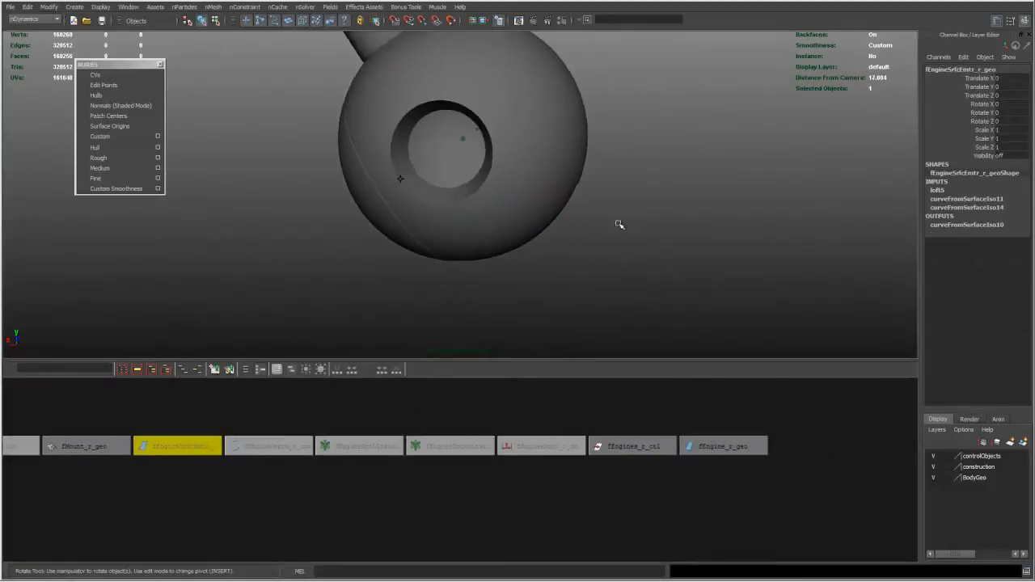
pyautogui.press('space')
pyautogui.moveTo(616, 248)
pyautogui.keyDown('alt'); pyautogui.mouseDown()
pyautogui.moveTo(611, 262)
pyautogui.moveTo(616, 245)
pyautogui.mouseUp(); pyautogui.keyUp('alt')
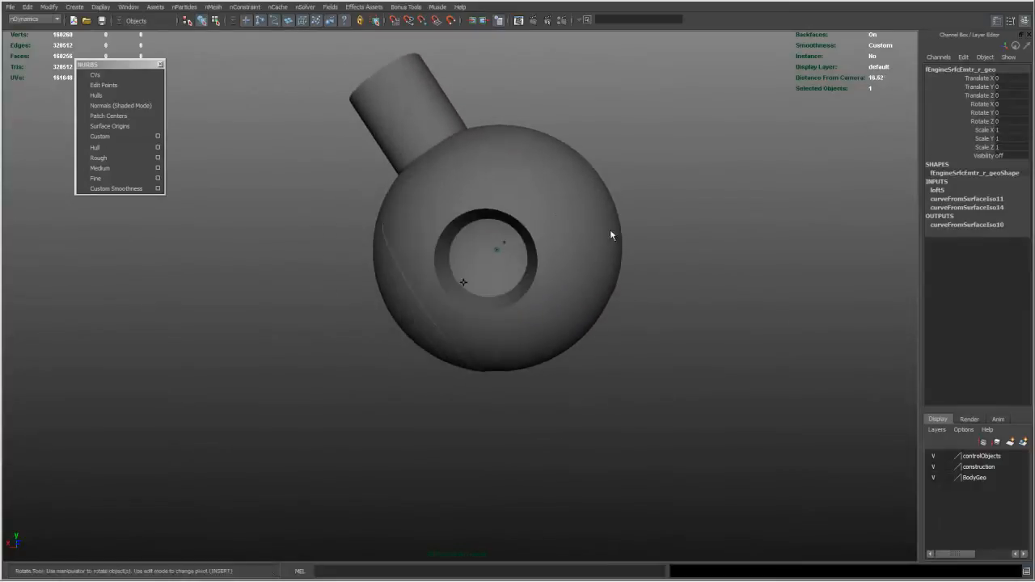
# Create a locator and snap it to the centre of the right engine sphere
pyautogui.click(574, 324)
pyautogui.keyDown('alt'); pyautogui.moveTo(575, 322); pyautogui.dragTo(625, 277); pyautogui.keyUp('alt')
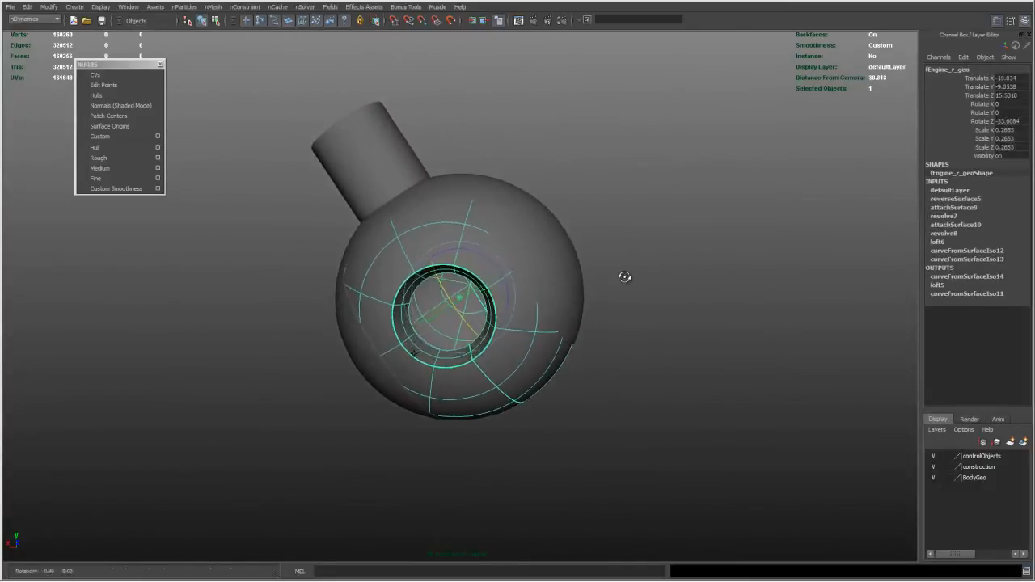
pyautogui.moveTo(574, 240); pyautogui.dragTo(605, 411, button='right')
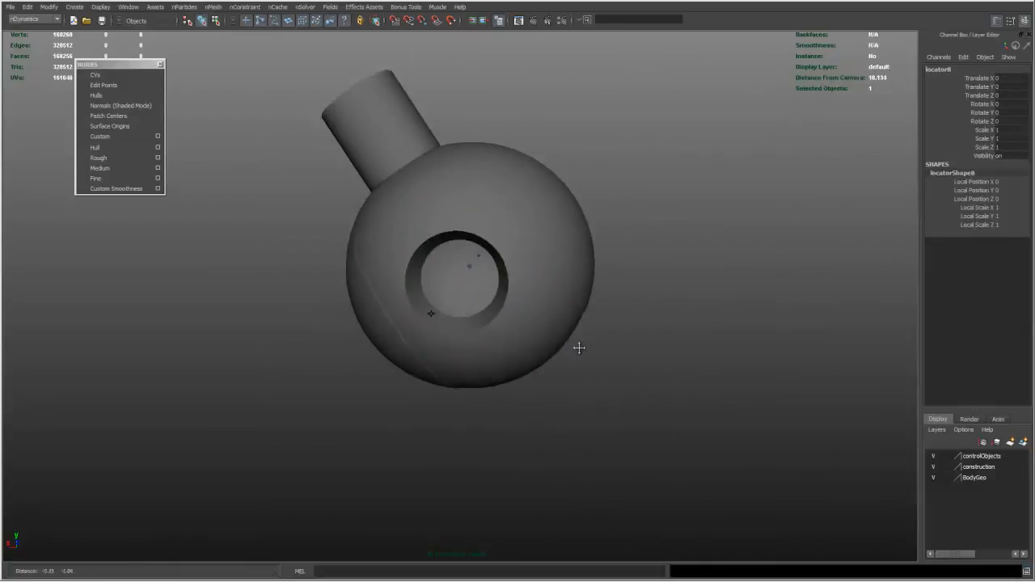
pyautogui.keyDown('alt'); pyautogui.moveTo(518, 282); pyautogui.dragTo(620, 277, button='right'); pyautogui.keyUp('alt')
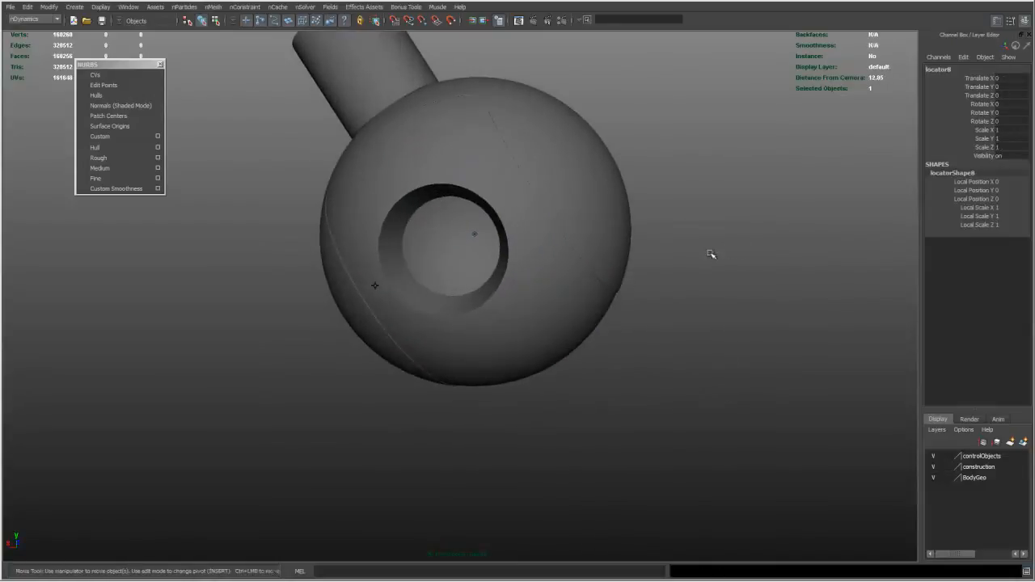
pyautogui.press('v')
pyautogui.moveTo(477, 233); pyautogui.dragTo(479, 229, button='middle')
pyautogui.keyDown('alt'); pyautogui.moveTo(479, 229); pyautogui.dragTo(565, 237); pyautogui.keyUp('alt')
pyautogui.keyDown('alt'); pyautogui.moveTo(576, 228); pyautogui.dragTo(506, 222, button='right'); pyautogui.keyUp('alt')
pyautogui.keyDown('alt'); pyautogui.moveTo(508, 222); pyautogui.dragTo(539, 274); pyautogui.keyUp('alt')
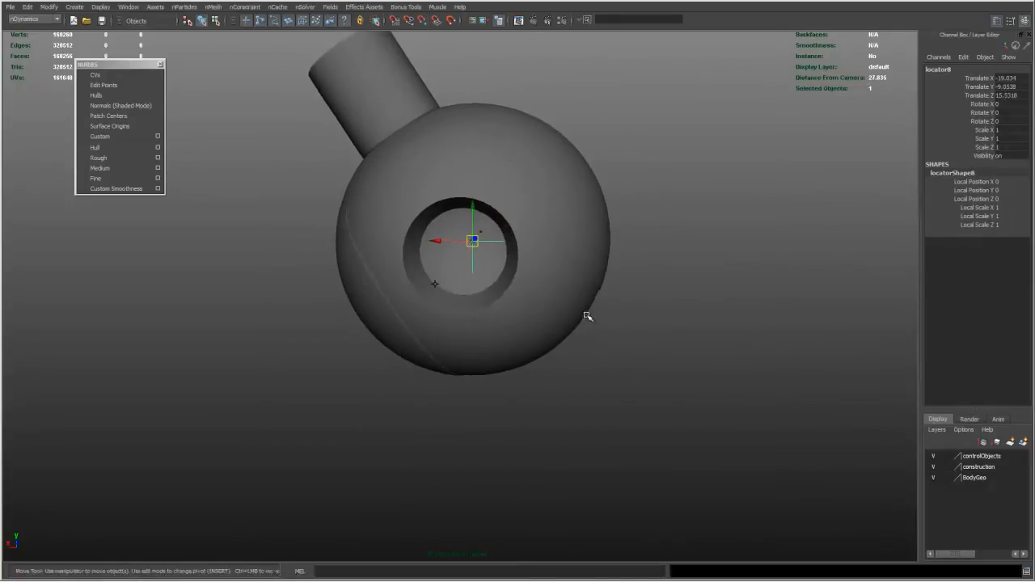
# Parent the locator under fEngine_r_geo, zero its rotation to match the engine's orientation, and unparent it again
pyautogui.press('space')
pyautogui.keyDown('alt'); pyautogui.moveTo(575, 335); pyautogui.dragTo(561, 327, button='middle'); pyautogui.keyUp('alt')
pyautogui.keyDown('alt'); pyautogui.moveTo(819, 405); pyautogui.dragTo(664, 397, button='right'); pyautogui.keyUp('alt')
pyautogui.moveTo(744, 450); pyautogui.dragTo(676, 449, button='middle')
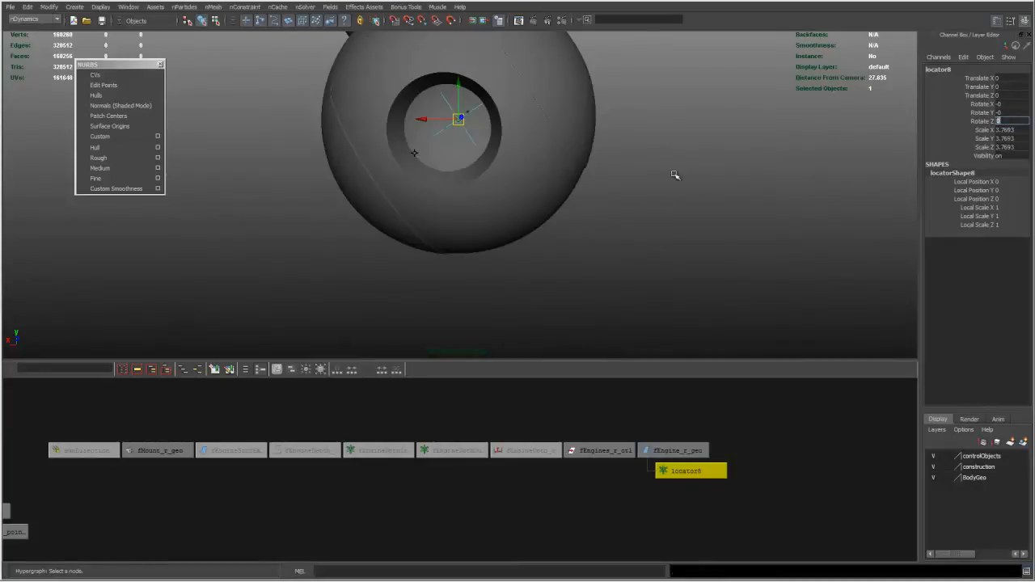
pyautogui.keyDown('alt'); pyautogui.moveTo(671, 181); pyautogui.dragTo(587, 174, button='right'); pyautogui.keyUp('alt')
pyautogui.moveTo(714, 463); pyautogui.dragTo(776, 425, button='middle')
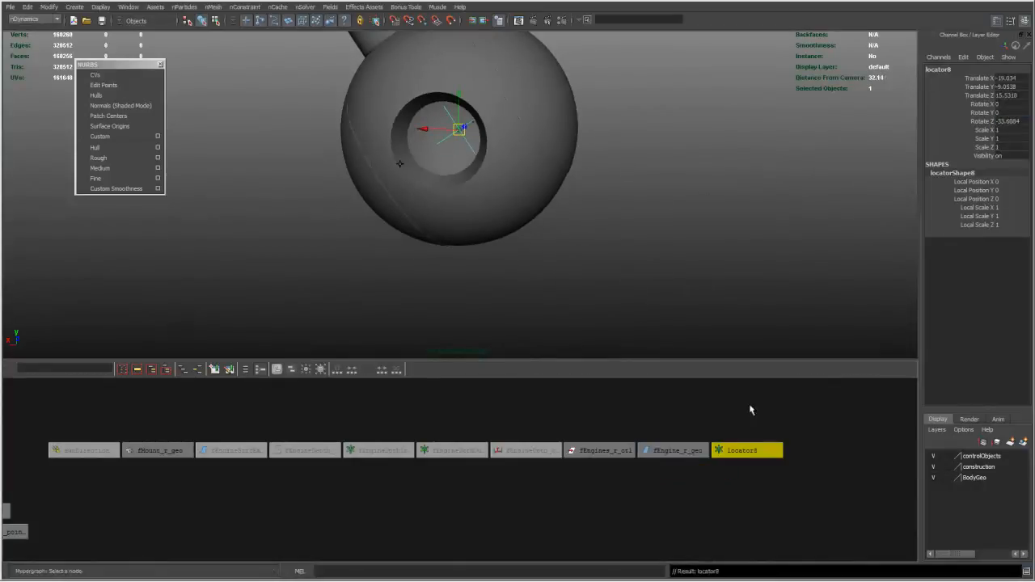
pyautogui.press('space')
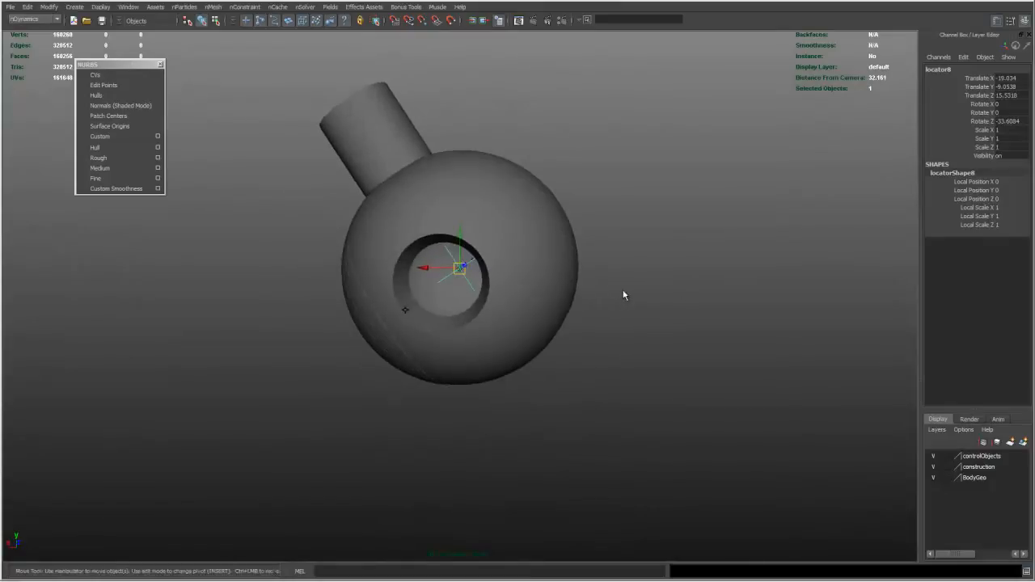
# Align the Move tool to the object's own axes, duplicate the centre locator and slide the copy slightly along its Y axis
pyautogui.press('w')
pyautogui.moveTo(638, 272); pyautogui.dragTo(619, 261)
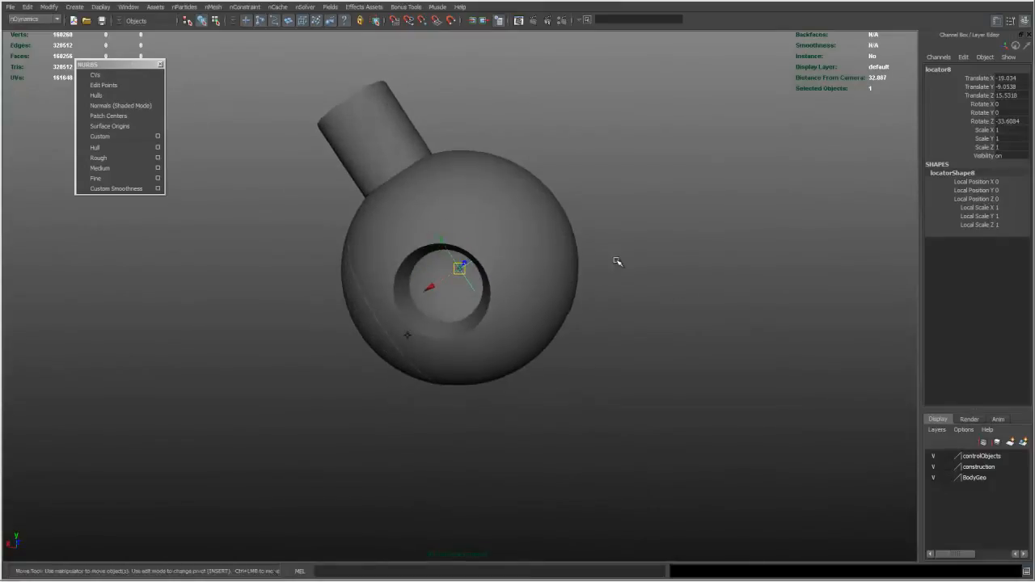
pyautogui.keyDown('alt'); pyautogui.moveTo(662, 237); pyautogui.dragTo(569, 235, button='right'); pyautogui.keyUp('alt')
pyautogui.keyDown('alt'); pyautogui.moveTo(569, 236); pyautogui.dragTo(584, 239); pyautogui.keyUp('alt')
pyautogui.moveTo(446, 247); pyautogui.dragTo(450, 253)
pyautogui.keyDown('alt'); pyautogui.moveTo(481, 222); pyautogui.dragTo(545, 241, button='middle'); pyautogui.keyUp('alt')
pyautogui.moveTo(556, 241)
pyautogui.keyDown('alt'); pyautogui.mouseDown()
pyautogui.moveTo(570, 248)
pyautogui.moveTo(541, 234)
pyautogui.mouseUp(); pyautogui.keyUp('alt')
pyautogui.keyDown('alt'); pyautogui.moveTo(545, 247); pyautogui.dragTo(544, 277, button='middle'); pyautogui.keyUp('alt')
pyautogui.keyDown('alt'); pyautogui.moveTo(544, 276); pyautogui.dragTo(515, 235); pyautogui.keyUp('alt')
pyautogui.keyDown('alt'); pyautogui.moveTo(515, 235); pyautogui.dragTo(656, 245, button='right'); pyautogui.keyUp('alt')
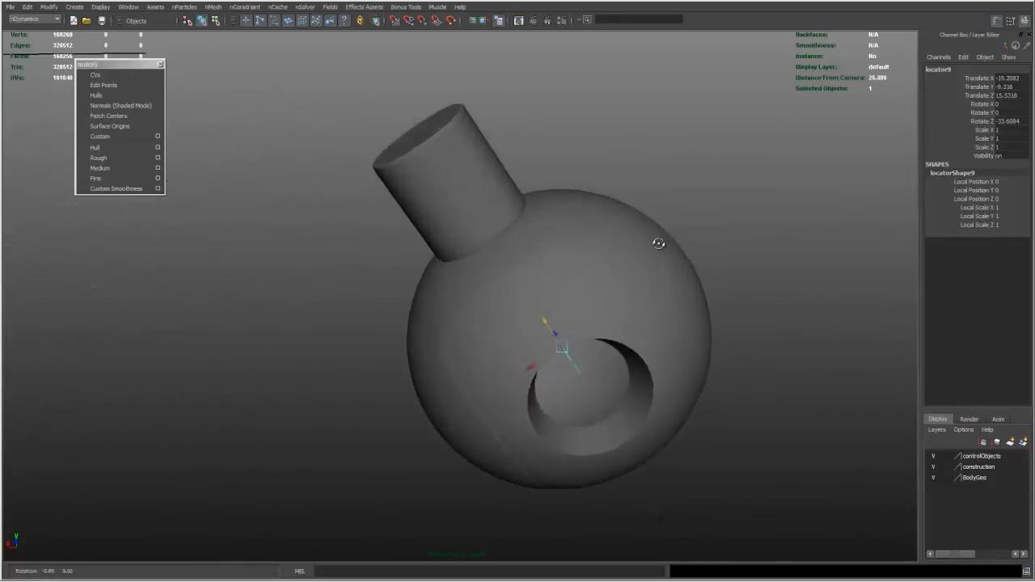
pyautogui.keyDown('alt'); pyautogui.moveTo(656, 245); pyautogui.dragTo(661, 240); pyautogui.keyUp('alt')
# In wireframe display, snap the duplicated locator along its Y axis to the outer end of the mount cylinder
pyautogui.press('4')
pyautogui.moveTo(591, 232)
pyautogui.keyDown('alt'); pyautogui.mouseDown()
pyautogui.moveTo(606, 263)
pyautogui.moveTo(596, 271)
pyautogui.moveTo(423, 171)
pyautogui.mouseUp(); pyautogui.keyUp('alt')
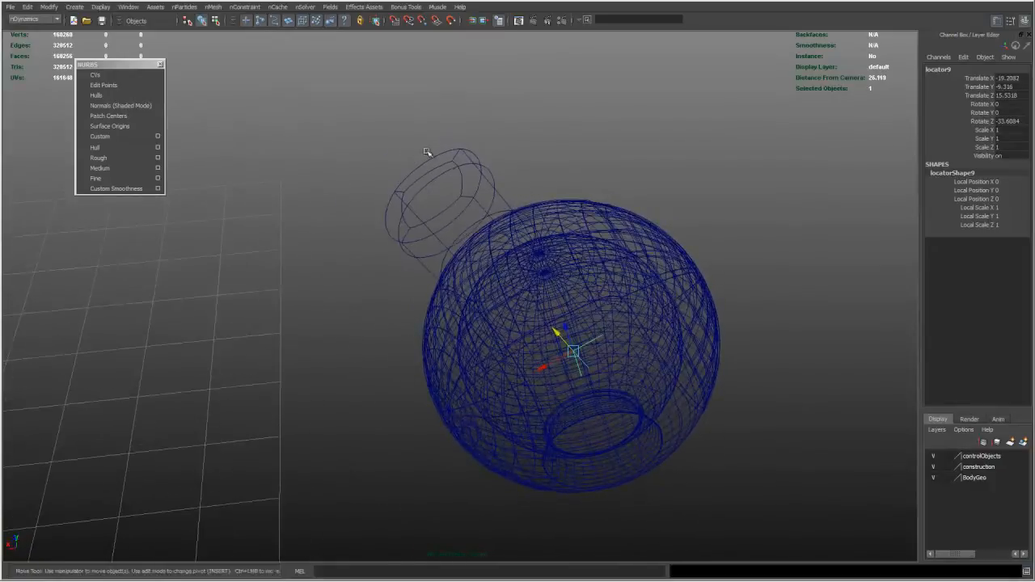
pyautogui.moveTo(454, 161); pyautogui.dragTo(459, 157, button='middle')
pyautogui.keyDown('alt'); pyautogui.moveTo(459, 157); pyautogui.dragTo(390, 160); pyautogui.keyUp('alt')
pyautogui.keyDown('alt'); pyautogui.moveTo(460, 183); pyautogui.dragTo(453, 182, button='right'); pyautogui.keyUp('alt')
pyautogui.keyDown('alt'); pyautogui.moveTo(455, 183); pyautogui.dragTo(459, 155); pyautogui.keyUp('alt')
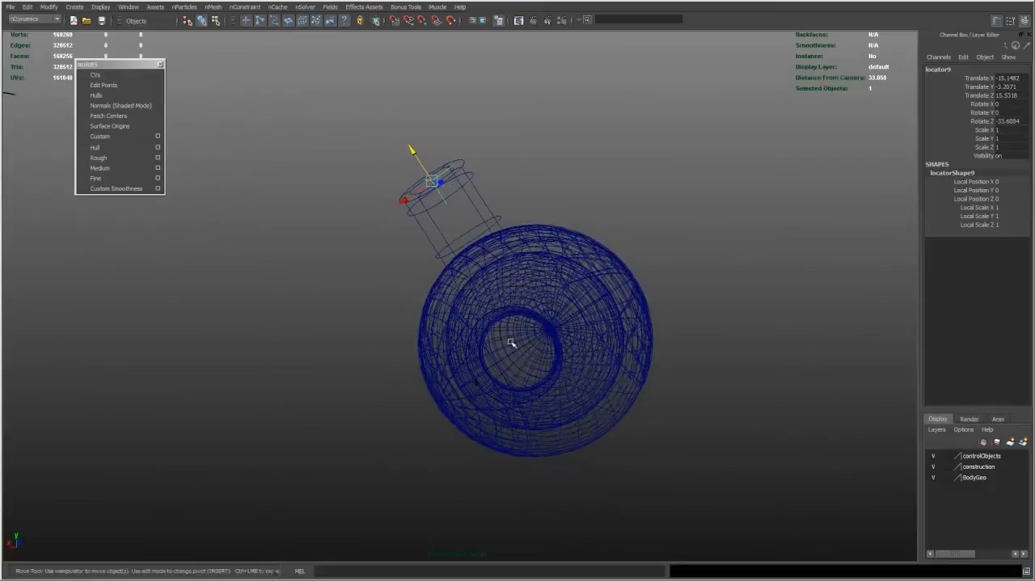
# Duplicate the centre locator and snap the copy along Z to the nozzle opening, at Translate Z about 11.66
pyautogui.keyDown('alt'); pyautogui.moveTo(564, 338); pyautogui.dragTo(544, 285); pyautogui.keyUp('alt')
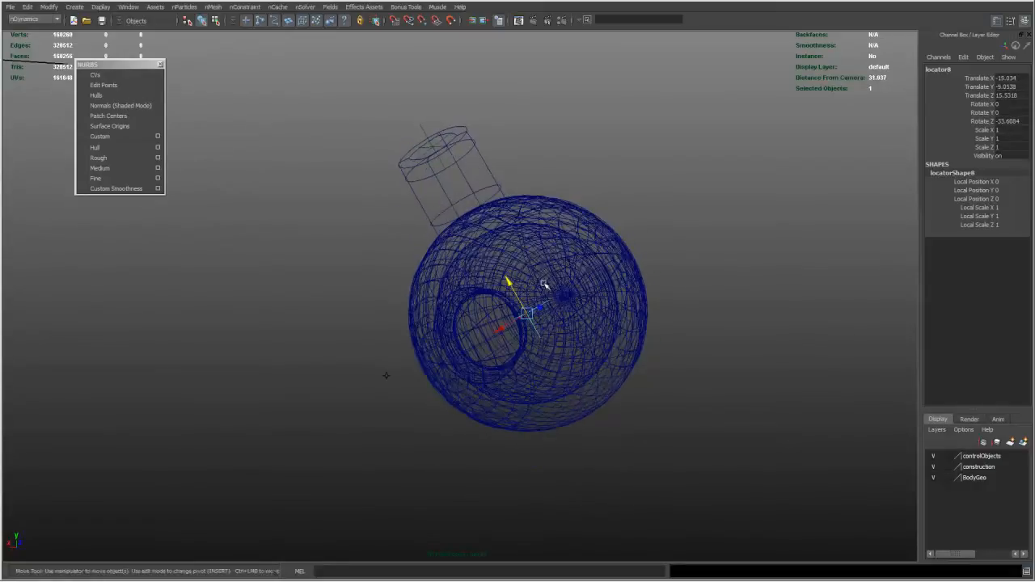
pyautogui.keyDown('alt'); pyautogui.moveTo(386, 375); pyautogui.dragTo(332, 360, button='right'); pyautogui.keyUp('alt')
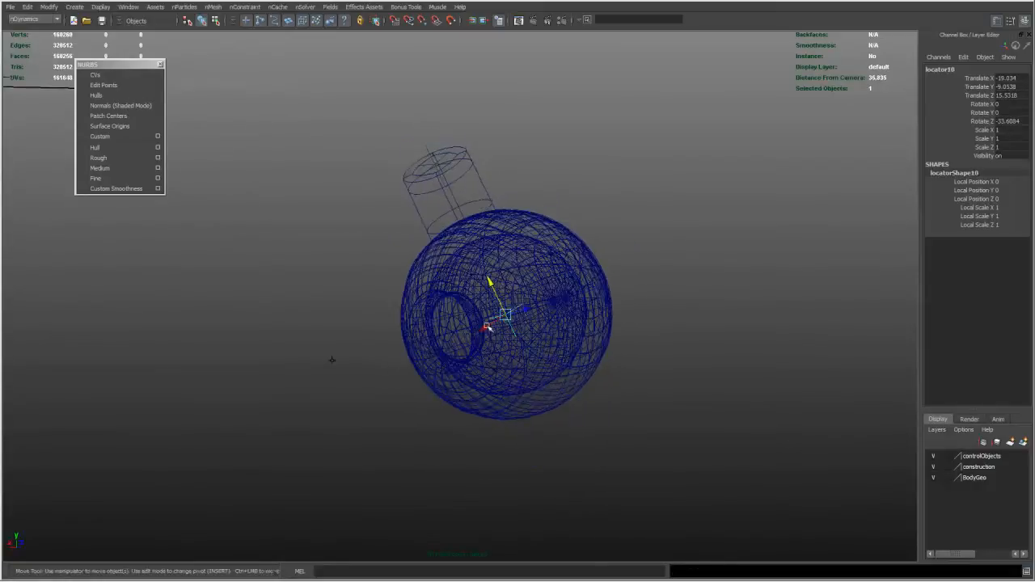
pyautogui.keyDown('alt'); pyautogui.moveTo(487, 330); pyautogui.dragTo(453, 346); pyautogui.keyUp('alt')
pyautogui.keyDown('alt'); pyautogui.moveTo(402, 359); pyautogui.dragTo(385, 331); pyautogui.keyUp('alt')
pyautogui.keyDown('alt'); pyautogui.moveTo(356, 324); pyautogui.dragTo(441, 294, button='middle'); pyautogui.keyUp('alt')
pyautogui.keyDown('alt'); pyautogui.moveTo(324, 283); pyautogui.dragTo(383, 262, button='right'); pyautogui.keyUp('alt')
pyautogui.moveTo(390, 277); pyautogui.dragTo(385, 277, button='middle')
# Duplicate the nozzle locator and move the copy outward along Z to Translate Z 6.472, in front of the engine
pyautogui.keyDown('alt'); pyautogui.moveTo(427, 258); pyautogui.dragTo(478, 231); pyautogui.keyUp('alt')
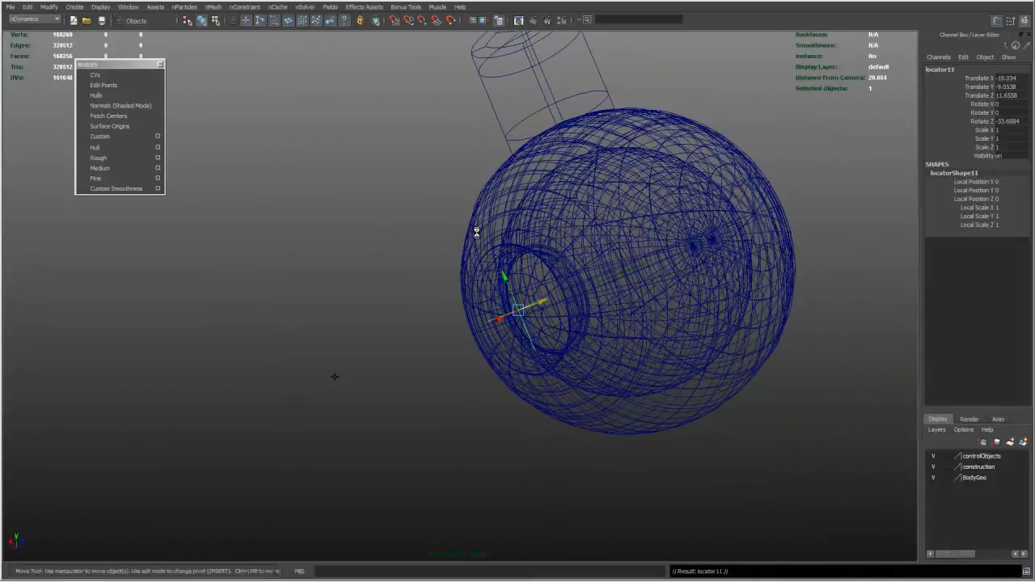
pyautogui.keyDown('alt'); pyautogui.moveTo(519, 237); pyautogui.dragTo(453, 225, button='right'); pyautogui.keyUp('alt')
pyautogui.keyDown('alt'); pyautogui.moveTo(453, 225); pyautogui.dragTo(444, 231); pyautogui.keyUp('alt')
pyautogui.moveTo(525, 308); pyautogui.dragTo(423, 338)
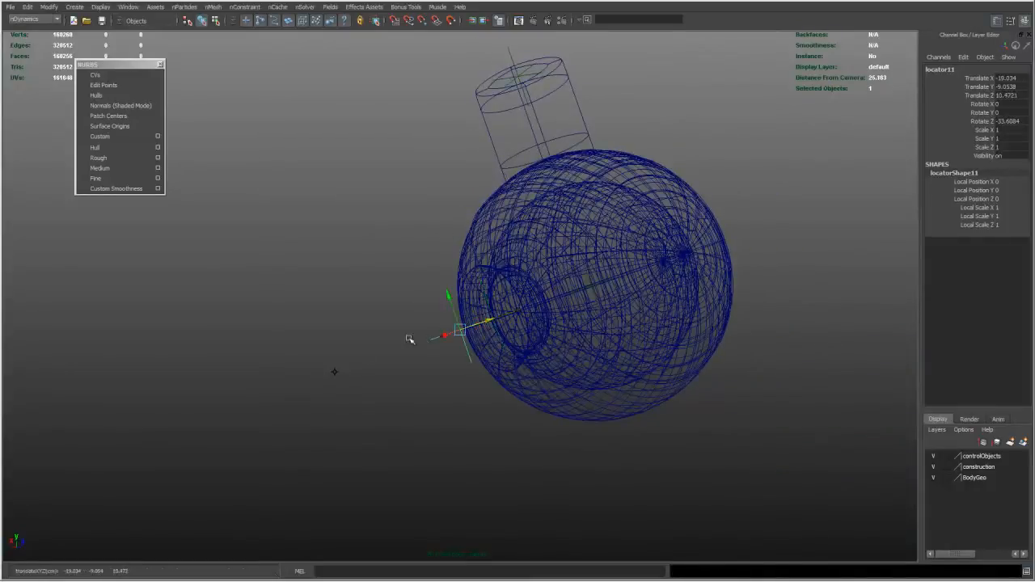
pyautogui.moveTo(338, 370); pyautogui.dragTo(502, 267)
# Start the Joint Tool with its settings shown and place the first joint on the locator at the mount's outer end
pyautogui.click(545, 287)
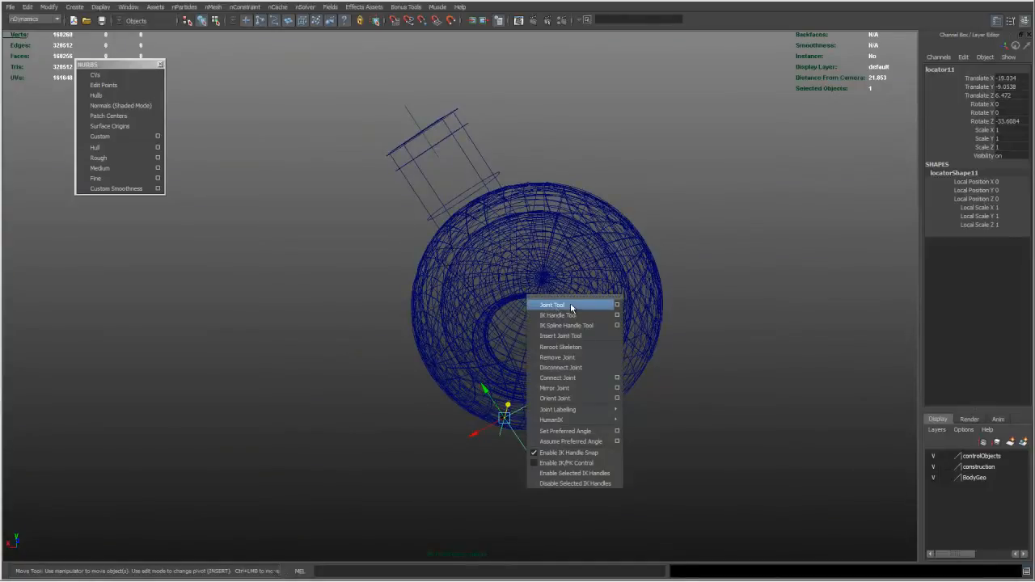
pyautogui.click(617, 305)
pyautogui.keyDown('alt'); pyautogui.moveTo(559, 265); pyautogui.dragTo(587, 265, button='middle'); pyautogui.keyUp('alt')
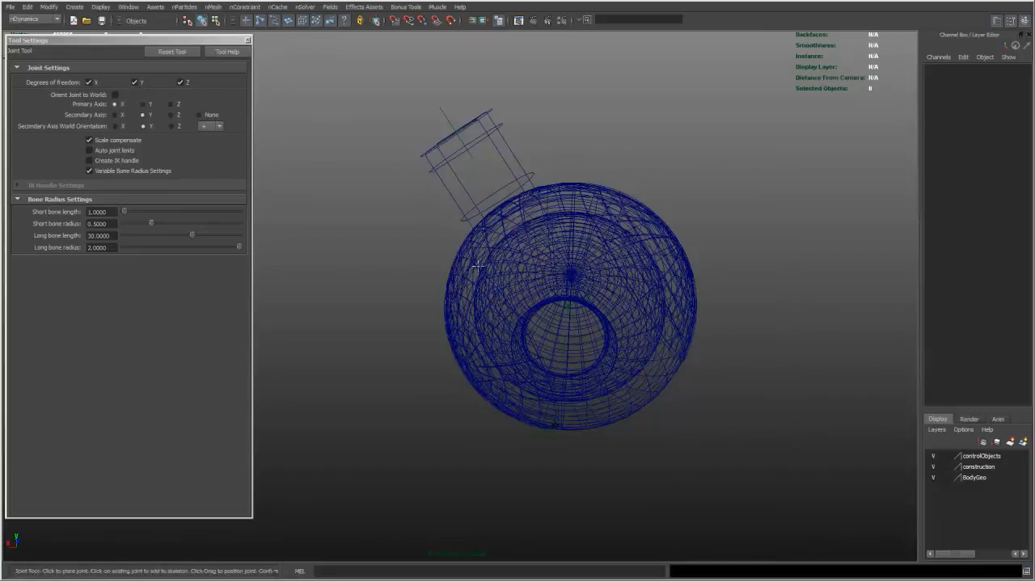
pyautogui.keyDown('alt'); pyautogui.moveTo(348, 104); pyautogui.dragTo(313, 156); pyautogui.keyUp('alt')
pyautogui.click(484, 161)
pyautogui.keyDown('alt'); pyautogui.moveTo(562, 224); pyautogui.dragTo(612, 179); pyautogui.keyUp('alt')
pyautogui.keyDown('alt'); pyautogui.moveTo(612, 180); pyautogui.dragTo(549, 134, button='middle'); pyautogui.keyUp('alt')
pyautogui.keyDown('alt'); pyautogui.moveTo(549, 134); pyautogui.dragTo(827, 177, button='right'); pyautogui.keyUp('alt')
pyautogui.keyDown('alt'); pyautogui.moveTo(827, 176); pyautogui.dragTo(649, 176); pyautogui.keyUp('alt')
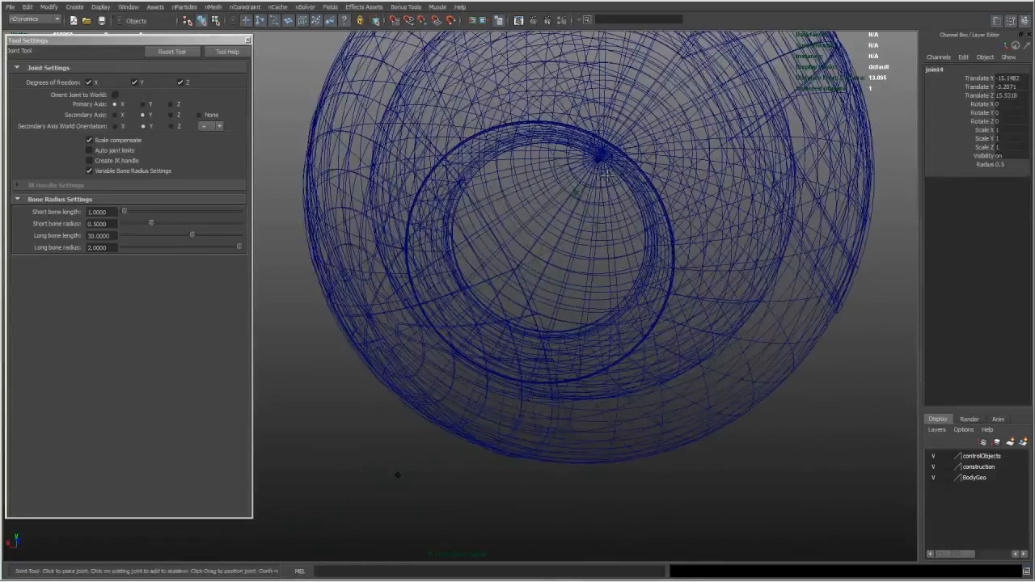
# Continue the joint chain through the engine centre, nozzle opening and outermost locators, then finish the chain
pyautogui.click(577, 191)
pyautogui.keyDown('alt'); pyautogui.moveTo(577, 190); pyautogui.dragTo(526, 228); pyautogui.keyUp('alt')
pyautogui.click(501, 275)
pyautogui.keyDown('alt'); pyautogui.moveTo(501, 275); pyautogui.dragTo(565, 267); pyautogui.keyUp('alt')
pyautogui.click(457, 360)
pyautogui.press('q')
# Select all four new joints in the Hypergraph and display their local rotation axes
pyautogui.press('space')
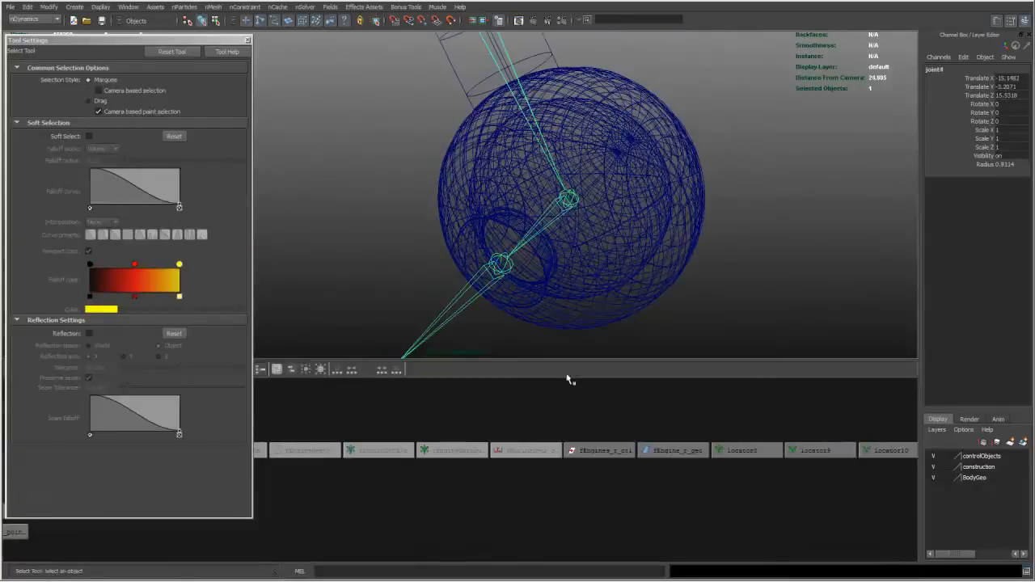
pyautogui.keyDown('alt'); pyautogui.moveTo(647, 418); pyautogui.dragTo(278, 455, button='middle'); pyautogui.keyUp('alt')
pyautogui.keyDown('alt'); pyautogui.moveTo(486, 485); pyautogui.dragTo(413, 401, button='middle'); pyautogui.keyUp('alt')
pyautogui.moveTo(534, 390); pyautogui.dragTo(598, 463)
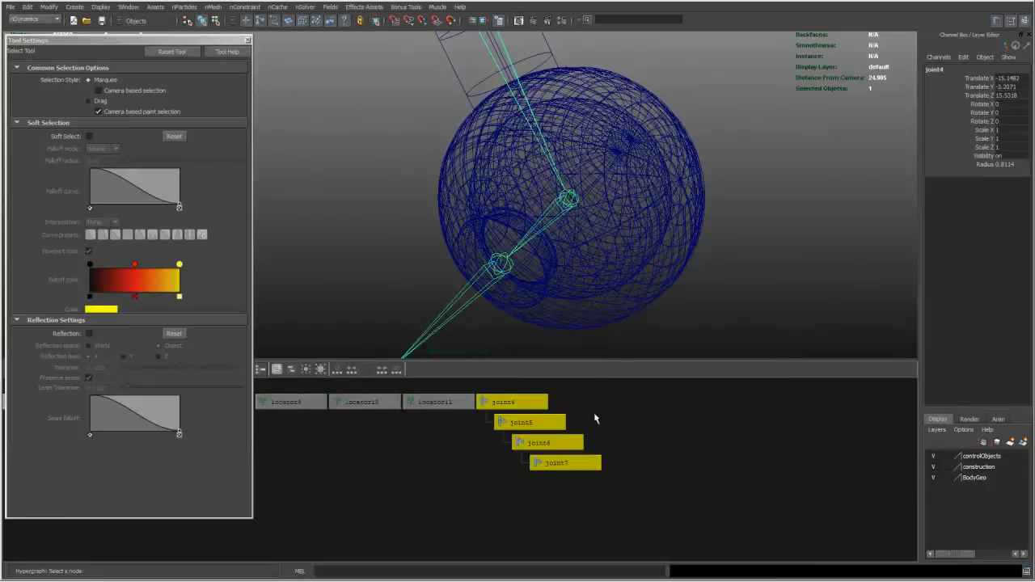
pyautogui.click(512, 204)
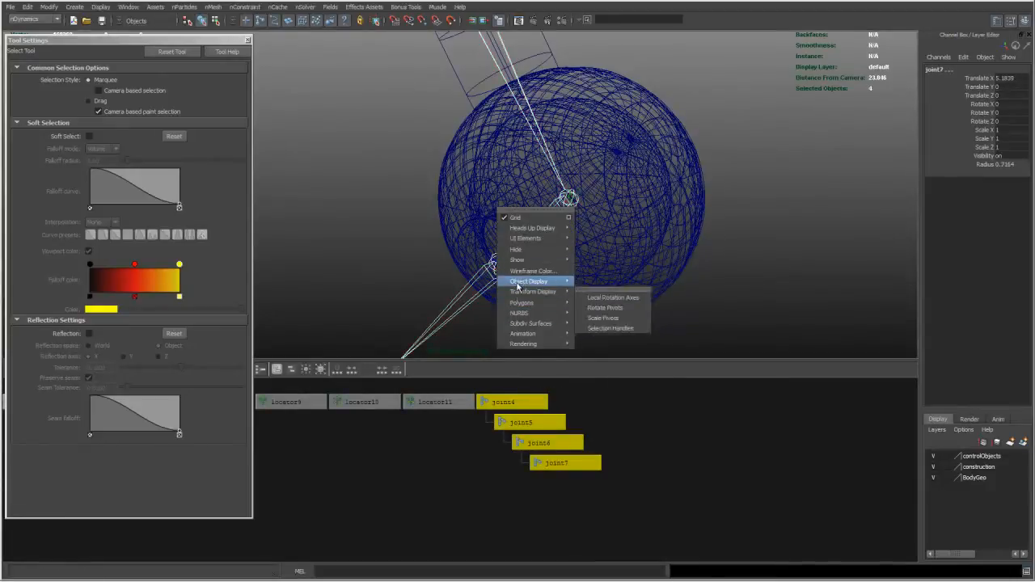
pyautogui.click(603, 285)
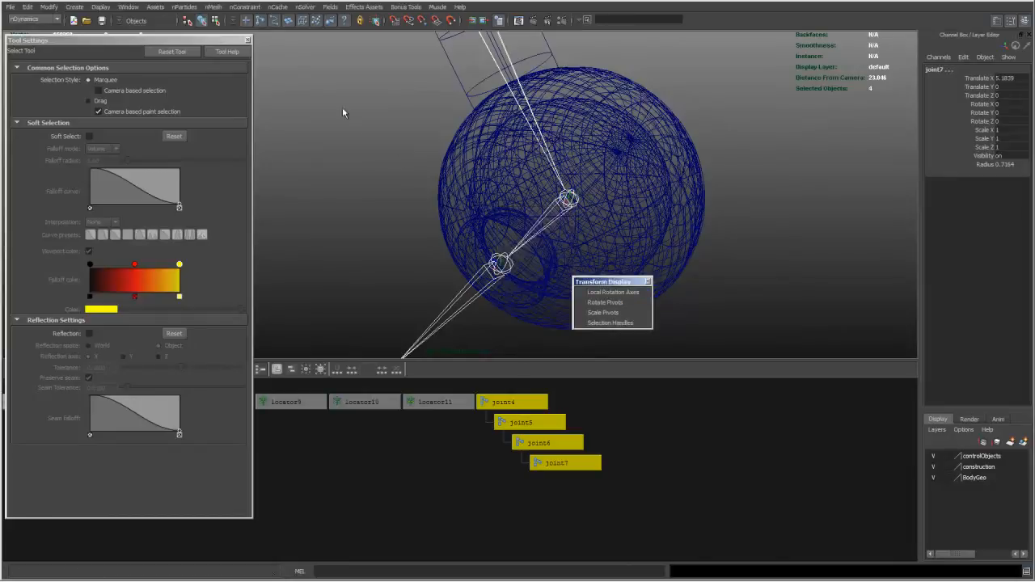
pyautogui.moveTo(605, 282); pyautogui.dragTo(307, 69)
pyautogui.click(322, 79)
pyautogui.keyDown('alt'); pyautogui.moveTo(410, 153); pyautogui.dragTo(437, 212); pyautogui.keyUp('alt')
pyautogui.keyDown('alt'); pyautogui.moveTo(546, 254); pyautogui.dragTo(516, 113); pyautogui.keyUp('alt')
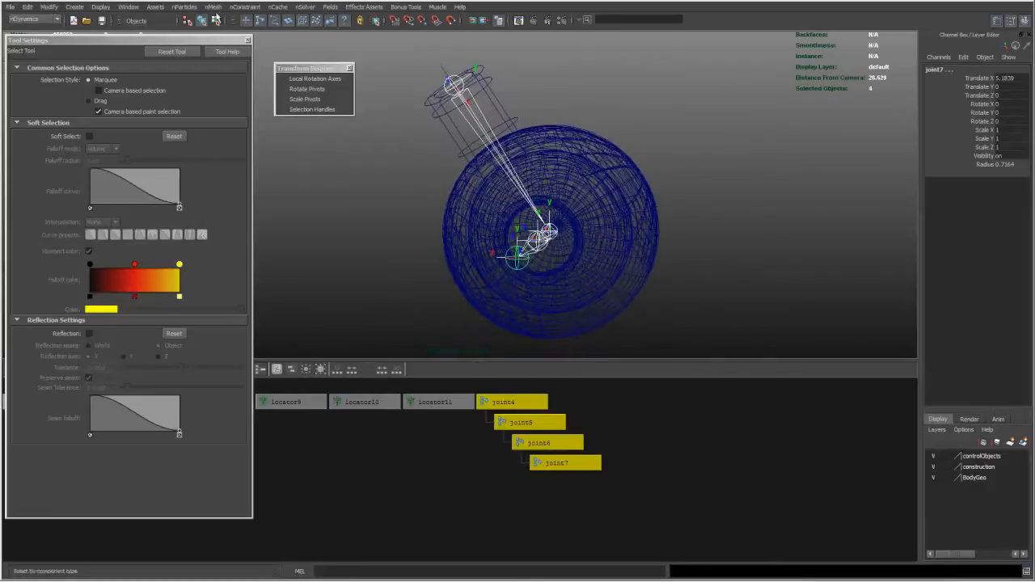
# Switch to component selection with local rotation axes enabled and select the axes of joint5, joint6 and joint7
pyautogui.click(216, 20)
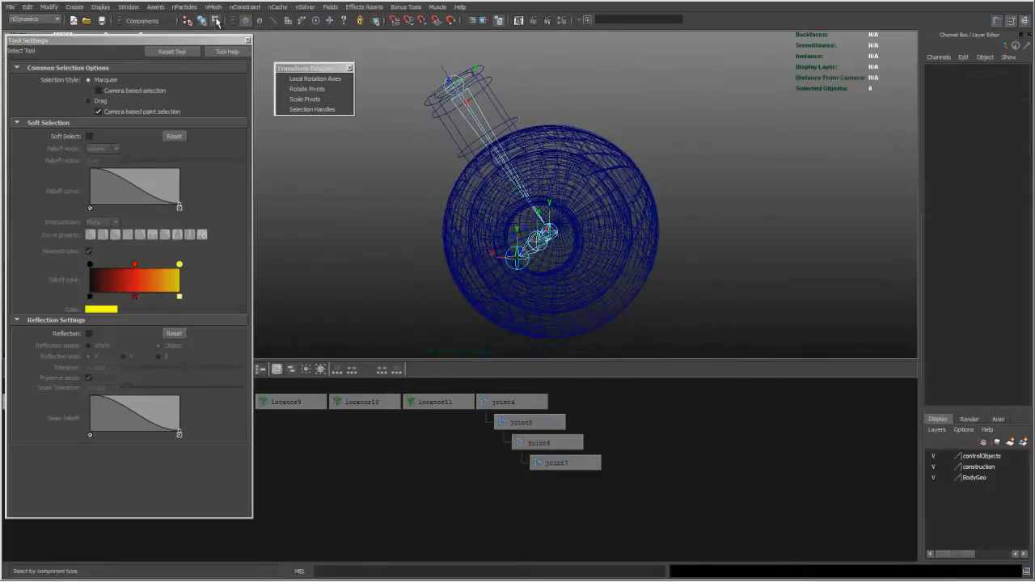
pyautogui.rightClick(344, 23)
pyautogui.click(357, 29)
pyautogui.moveTo(411, 96)
pyautogui.keyDown('alt'); pyautogui.mouseDown()
pyautogui.moveTo(409, 105)
pyautogui.moveTo(424, 104)
pyautogui.mouseUp(); pyautogui.keyUp('alt')
pyautogui.click(529, 214)
pyautogui.keyDown('alt'); pyautogui.moveTo(530, 215); pyautogui.dragTo(561, 230); pyautogui.keyUp('alt')
pyautogui.keyDown('shift'); pyautogui.click(485, 243); pyautogui.keyUp('shift')
pyautogui.keyDown('shift'); pyautogui.click(427, 244); pyautogui.keyUp('shift')
# Examine the orientation of the selected joint axes against the engine in the orthographic views
pyautogui.press('space')
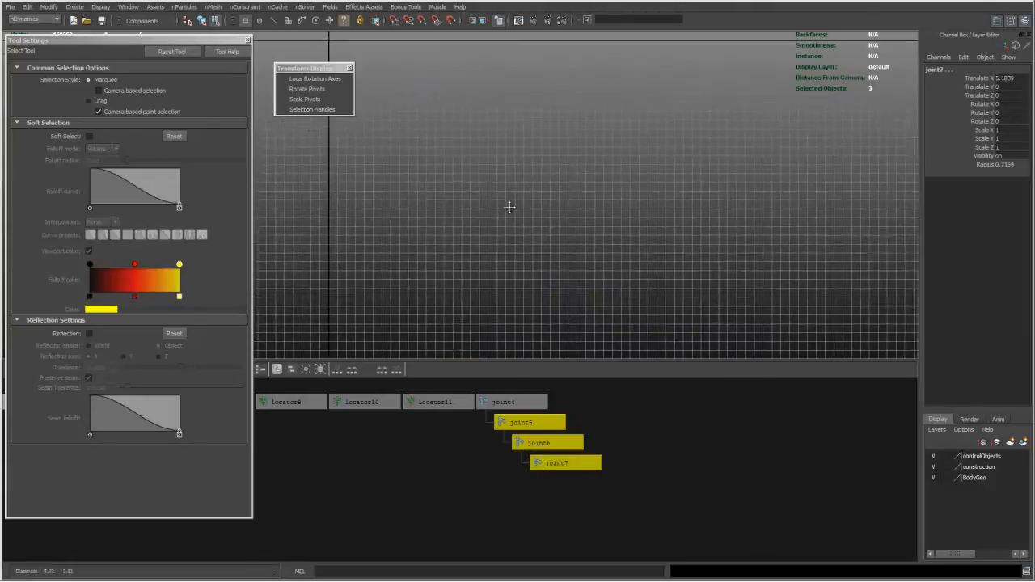
pyautogui.press('f')
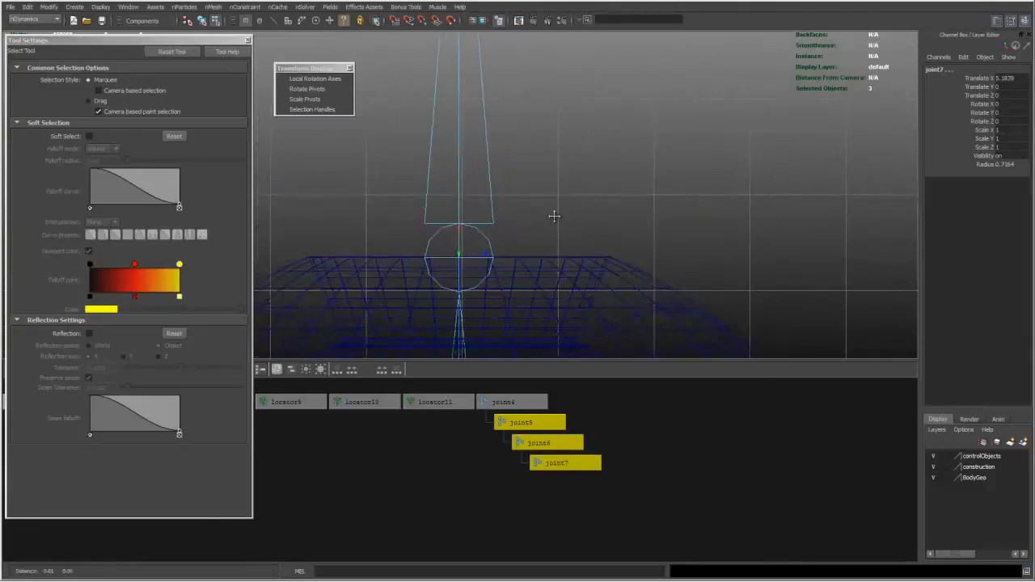
pyautogui.keyDown('alt'); pyautogui.moveTo(564, 217); pyautogui.dragTo(552, 160, button='middle'); pyautogui.keyUp('alt')
pyautogui.keyDown('alt'); pyautogui.moveTo(552, 160); pyautogui.dragTo(459, 193, button='right'); pyautogui.keyUp('alt')
pyautogui.press('space')
pyautogui.press('space')
pyautogui.keyDown('alt'); pyautogui.moveTo(519, 229); pyautogui.dragTo(576, 225, button='middle'); pyautogui.keyUp('alt')
pyautogui.keyDown('alt'); pyautogui.moveTo(576, 224); pyautogui.dragTo(654, 235, button='right'); pyautogui.keyUp('alt')
pyautogui.keyDown('alt'); pyautogui.moveTo(654, 234); pyautogui.dragTo(616, 242, button='middle'); pyautogui.keyUp('alt')
pyautogui.keyDown('alt'); pyautogui.moveTo(615, 241); pyautogui.dragTo(486, 202, button='right'); pyautogui.keyUp('alt')
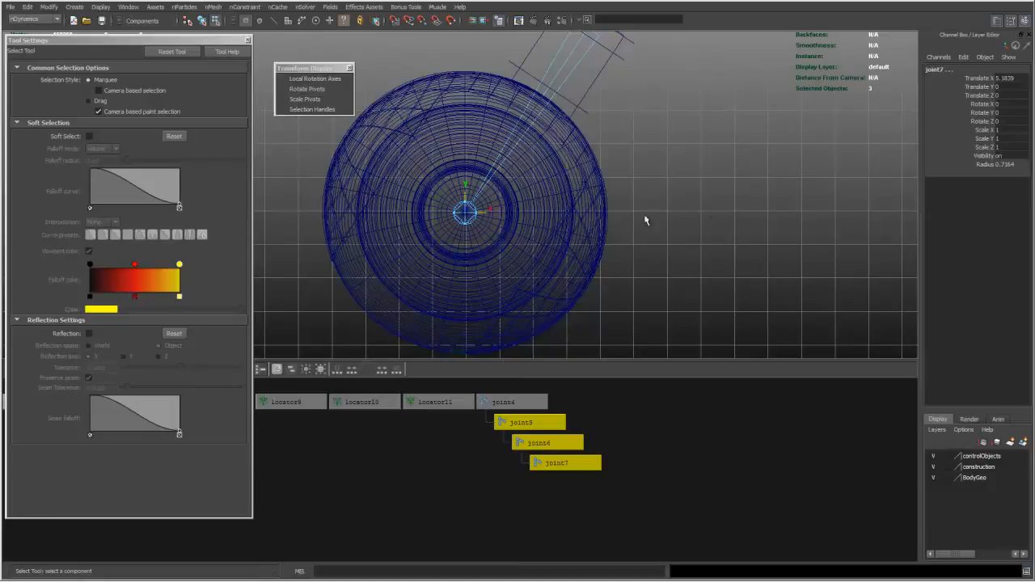
pyautogui.keyDown('alt'); pyautogui.moveTo(460, 308); pyautogui.dragTo(519, 260, button='middle'); pyautogui.keyUp('alt')
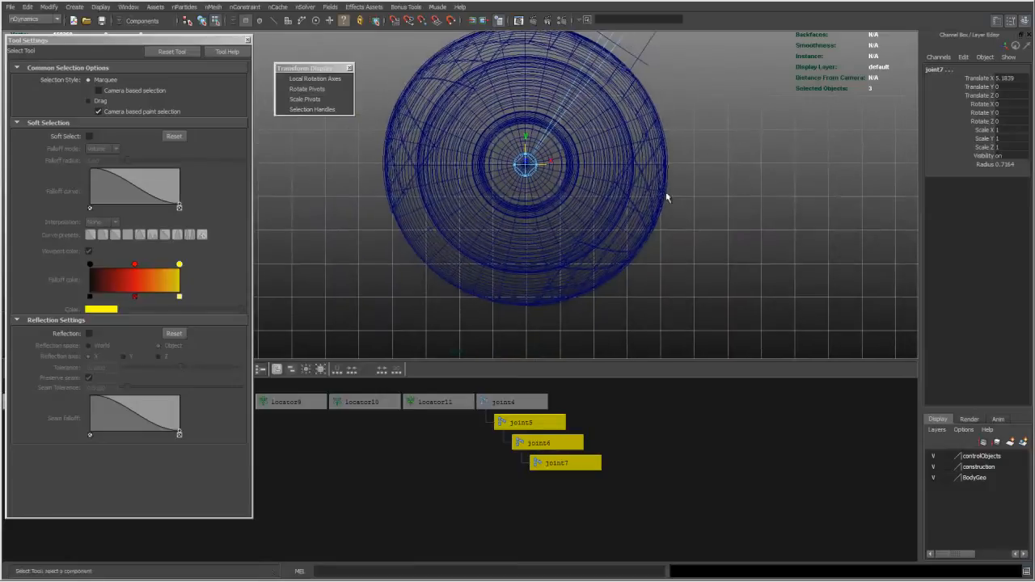
# Return to object selection, select the right front engine geometry and check its Rotate Z value
pyautogui.click(581, 213)
pyautogui.press('F8')
pyautogui.click(448, 281)
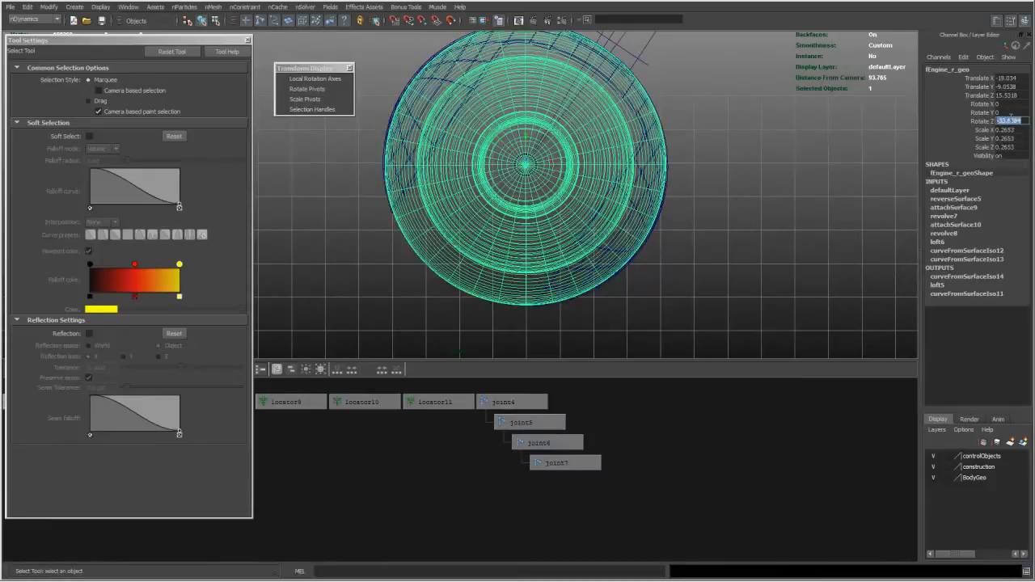
pyautogui.keyDown('alt'); pyautogui.moveTo(660, 168); pyautogui.dragTo(540, 215, button='middle'); pyautogui.keyUp('alt')
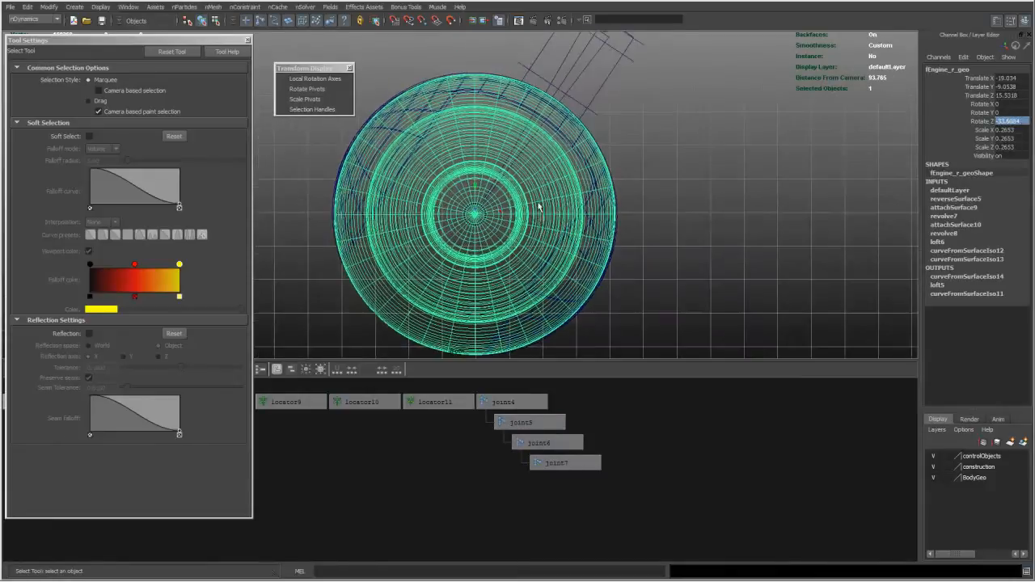
pyautogui.moveTo(551, 211)
pyautogui.keyDown('alt'); pyautogui.mouseDown()
pyautogui.moveTo(513, 214)
pyautogui.moveTo(565, 220)
pyautogui.mouseUp(); pyautogui.keyUp('alt')
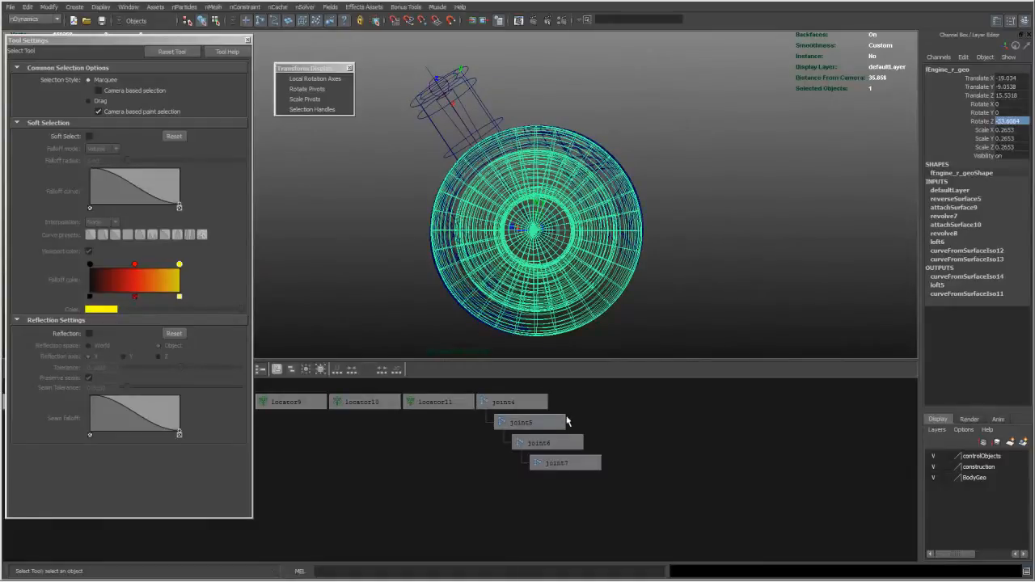
# Select joint5, joint6 and joint7, switch to component selection and pick the local rotation axes of all three joints
pyautogui.moveTo(548, 450); pyautogui.dragTo(535, 463)
pyautogui.moveTo(519, 263)
pyautogui.keyDown('alt'); pyautogui.mouseDown()
pyautogui.moveTo(485, 263)
pyautogui.moveTo(522, 249)
pyautogui.mouseUp(); pyautogui.keyUp('alt')
pyautogui.keyDown('alt'); pyautogui.moveTo(522, 249); pyautogui.dragTo(549, 240, button='right'); pyautogui.keyUp('alt')
pyautogui.keyDown('alt'); pyautogui.moveTo(550, 240); pyautogui.dragTo(556, 210); pyautogui.keyUp('alt')
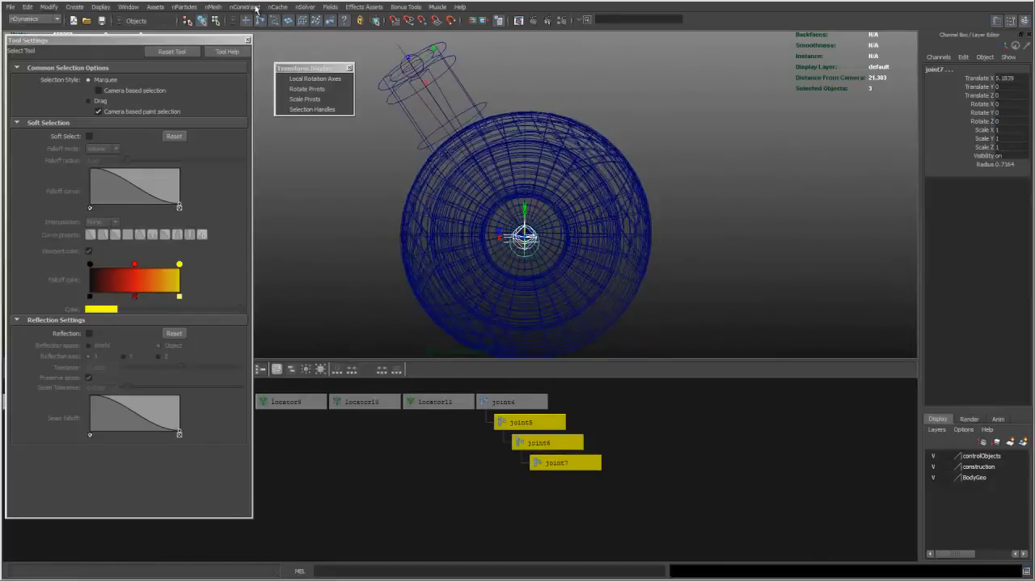
pyautogui.click(215, 20)
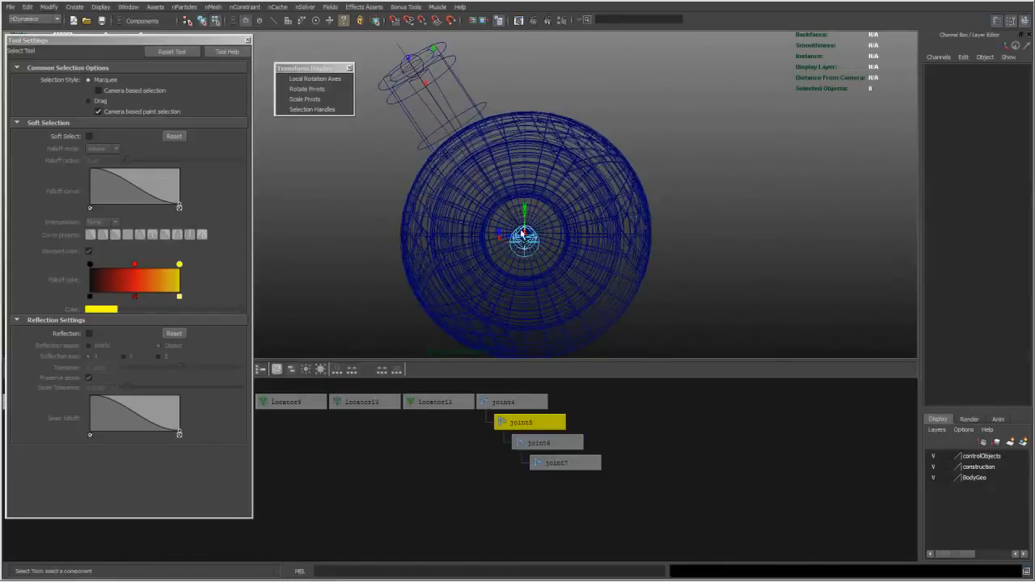
pyautogui.click(524, 236)
pyautogui.keyDown('alt'); pyautogui.moveTo(524, 236); pyautogui.dragTo(485, 232); pyautogui.keyUp('alt')
pyautogui.keyDown('shift'); pyautogui.click(343, 242); pyautogui.keyUp('shift')
pyautogui.keyDown('alt'); pyautogui.moveTo(389, 216); pyautogui.dragTo(421, 209); pyautogui.keyUp('alt')
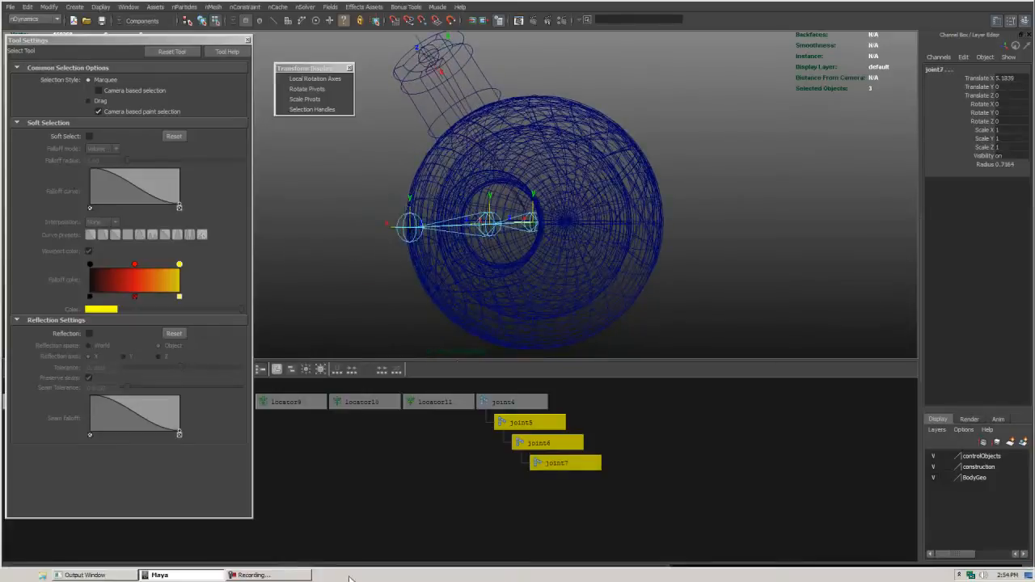
# Rotate the three selected joint axes in object space with the MEL command "rotate -os -33.6084 0 0;"
pyautogui.click(354, 566)
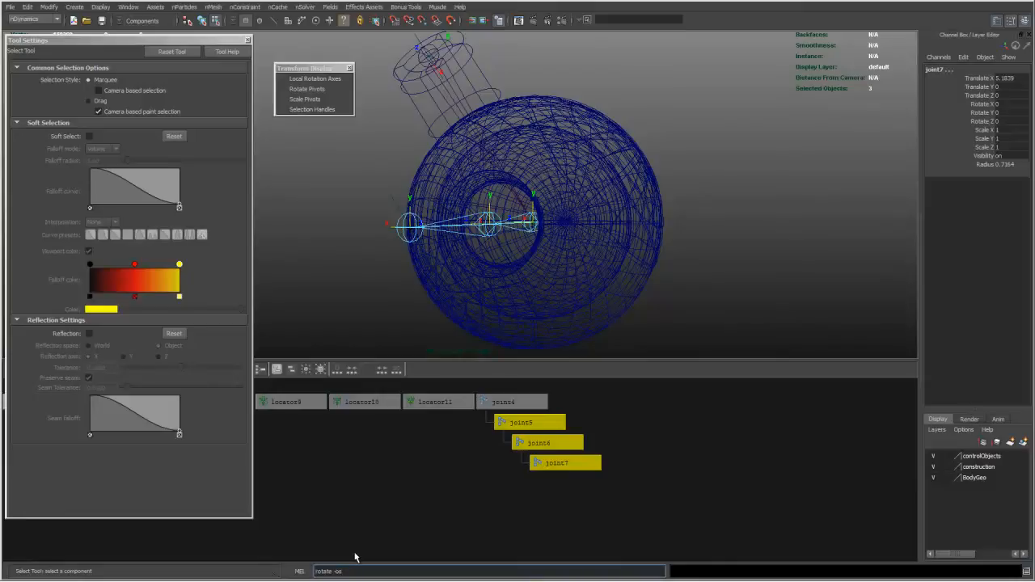
pyautogui.write('33.6684')
pyautogui.press('Return')
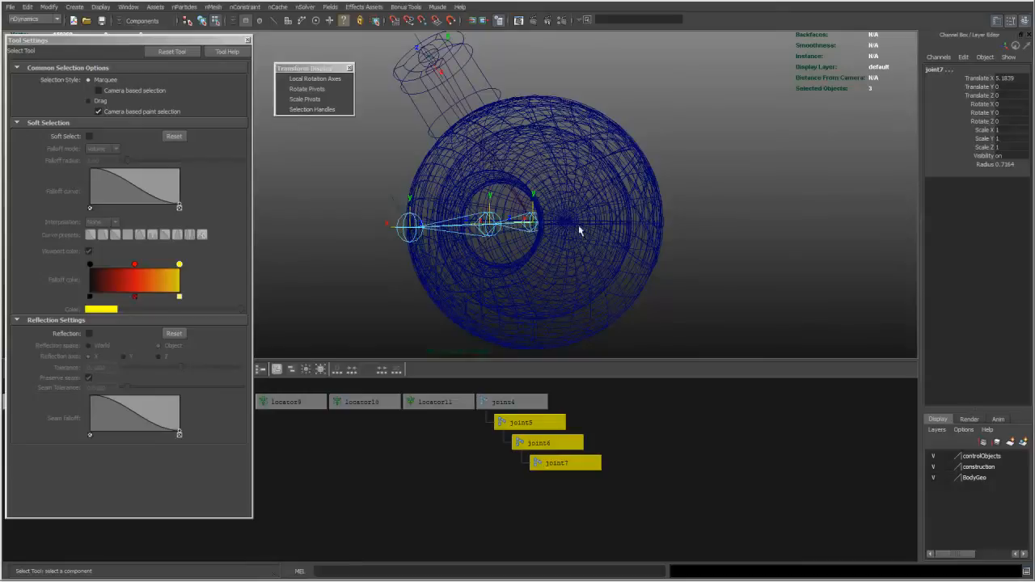
pyautogui.keyDown('alt'); pyautogui.moveTo(548, 279); pyautogui.dragTo(586, 276); pyautogui.keyUp('alt')
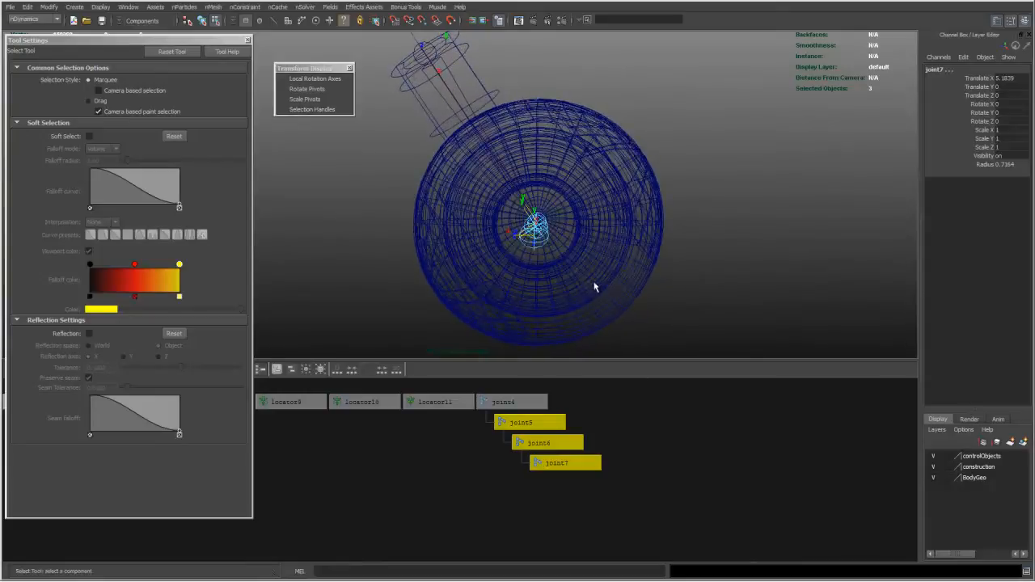
# Undo the axis rotation and the selection of joint7's local rotation axis
pyautogui.hotkey('ctrl', 'z')
pyautogui.hotkey('ctrl', 'z')
pyautogui.hotkey('ctrl', 'z')
pyautogui.hotkey('ctrl', 'z')
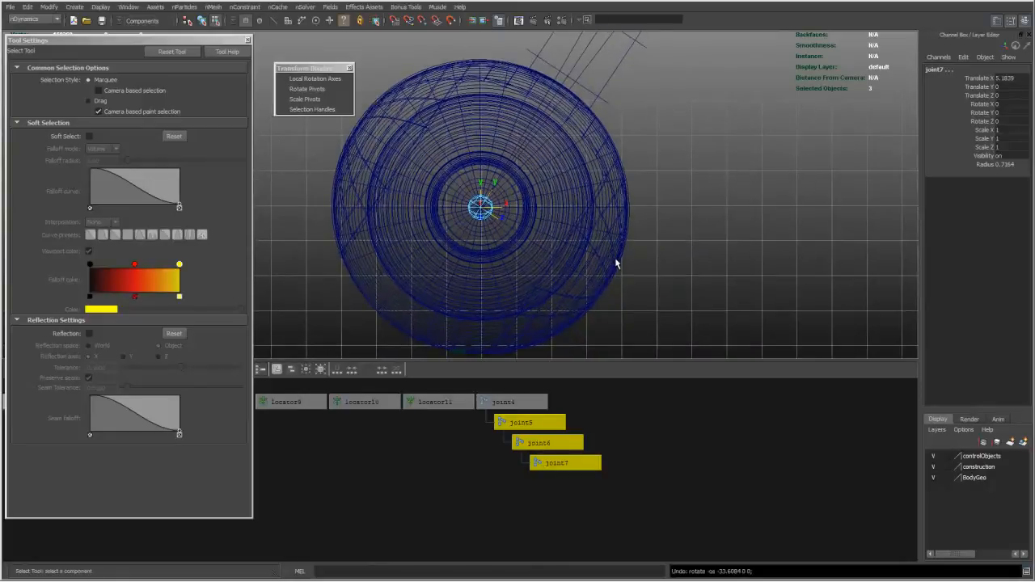
pyautogui.hotkey('ctrl', 'z')
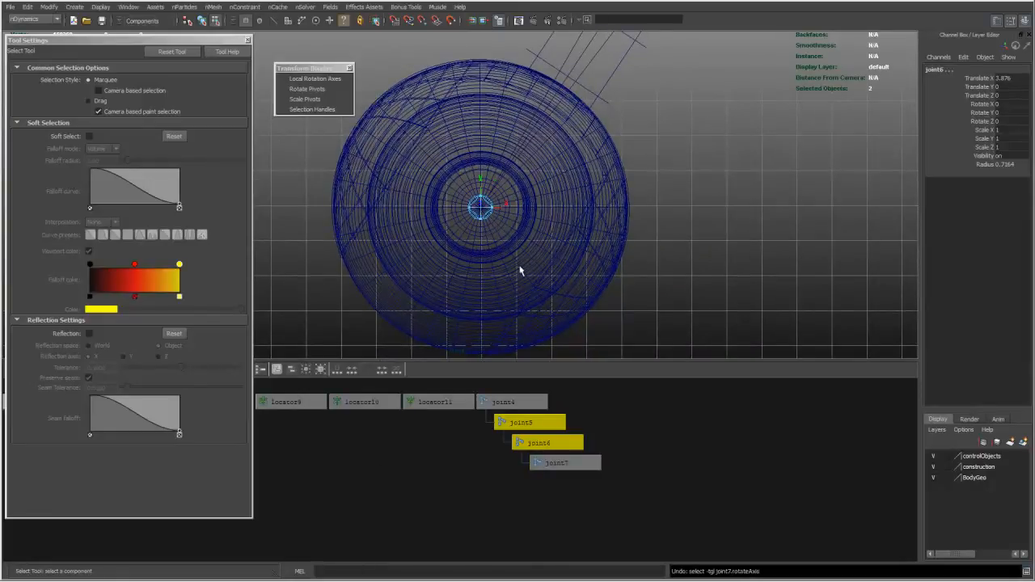
# Add joint7's local rotation axis back to the selected axes of joint5 and joint6 and look at them orthographically
pyautogui.keyDown('alt'); pyautogui.moveTo(524, 220); pyautogui.dragTo(633, 258); pyautogui.keyUp('alt')
pyautogui.keyDown('alt'); pyautogui.moveTo(509, 236); pyautogui.dragTo(462, 243); pyautogui.keyUp('alt')
pyautogui.keyDown('shift'); pyautogui.click(432, 236); pyautogui.keyUp('shift')
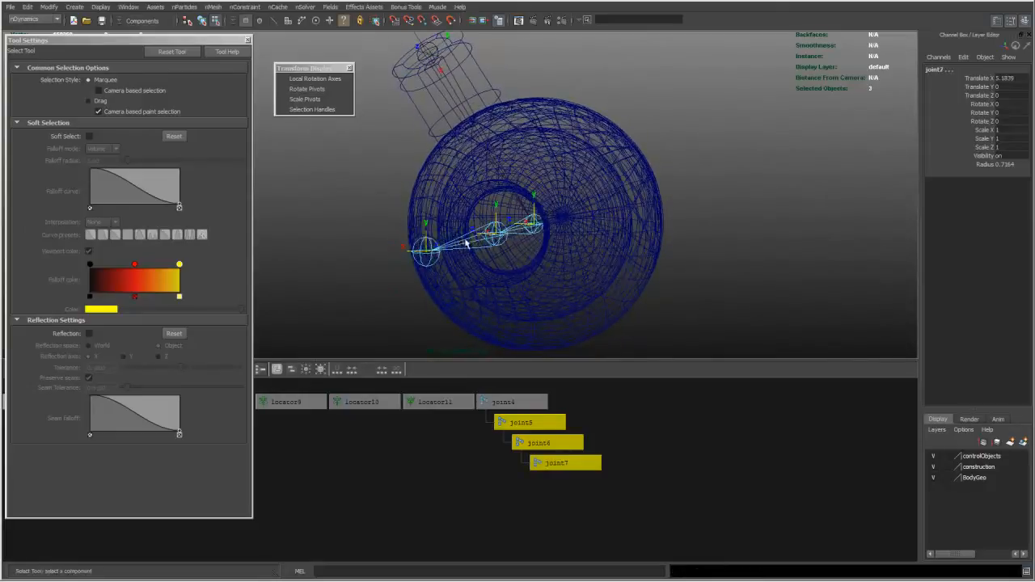
pyautogui.press('space')
pyautogui.keyDown('alt'); pyautogui.moveTo(481, 275); pyautogui.dragTo(473, 288, button='middle'); pyautogui.keyUp('alt')
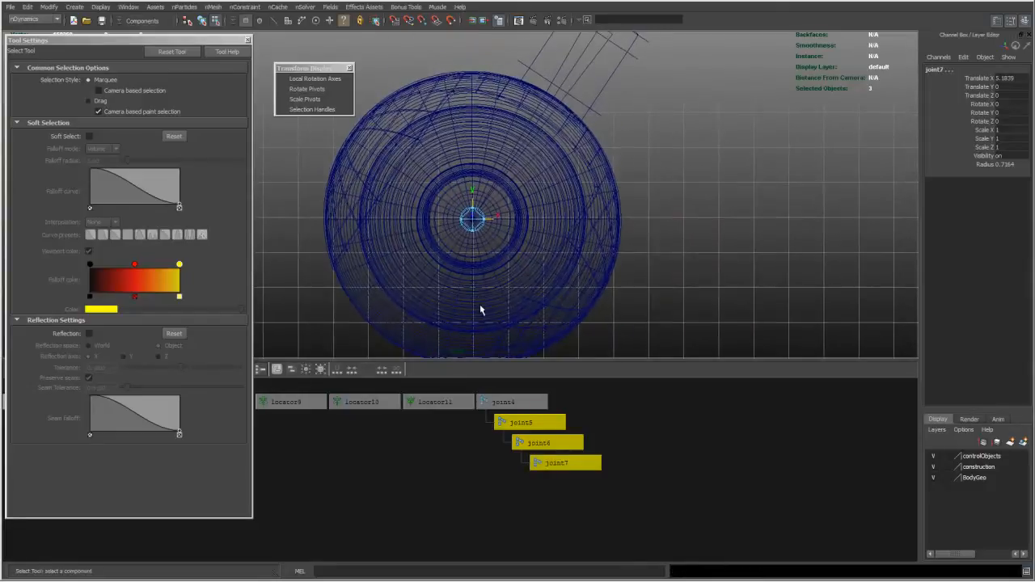
# Run "rotate -os -33.6084 0 0;" again on the three reselected axes and compare their orientation with the engine
pyautogui.click(388, 569)
pyautogui.write('rotate -os -33.6084 0 0;')
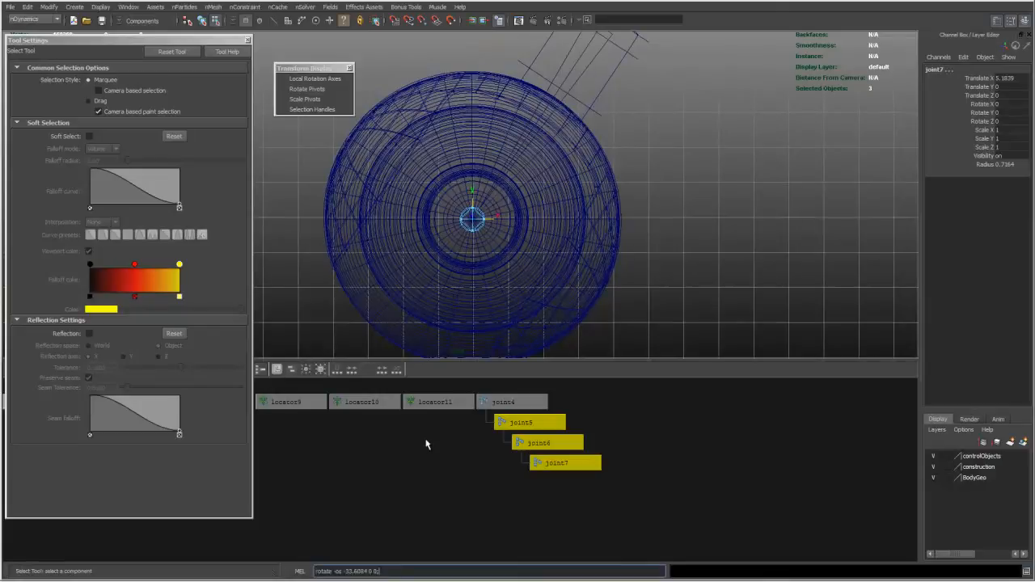
pyautogui.press('Return')
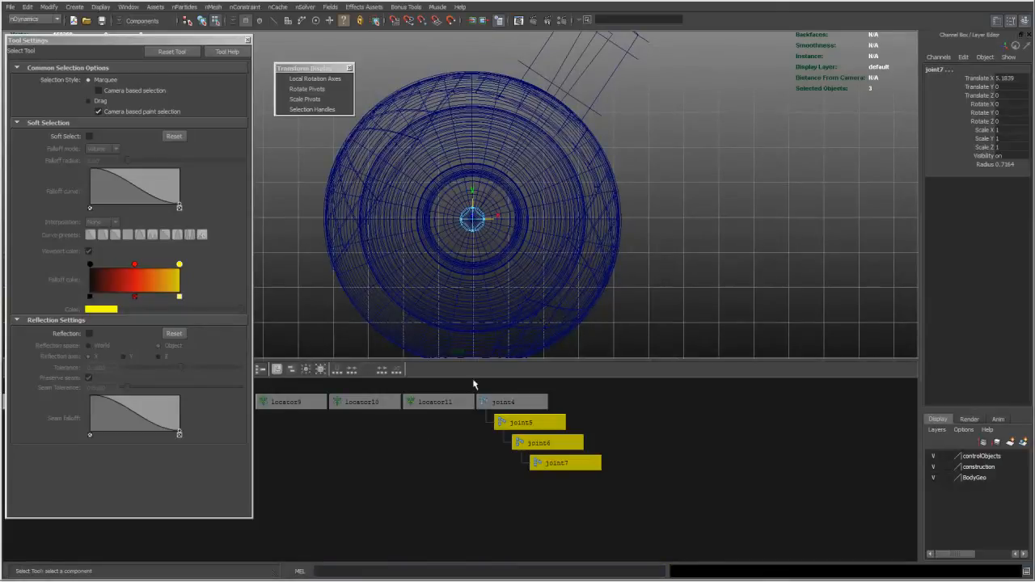
pyautogui.keyDown('alt'); pyautogui.moveTo(557, 297); pyautogui.dragTo(529, 264); pyautogui.keyUp('alt')
pyautogui.keyDown('alt'); pyautogui.moveTo(529, 264); pyautogui.dragTo(747, 271, button='right'); pyautogui.keyUp('alt')
pyautogui.keyDown('alt'); pyautogui.moveTo(639, 261); pyautogui.dragTo(643, 260, button='right'); pyautogui.keyUp('alt')
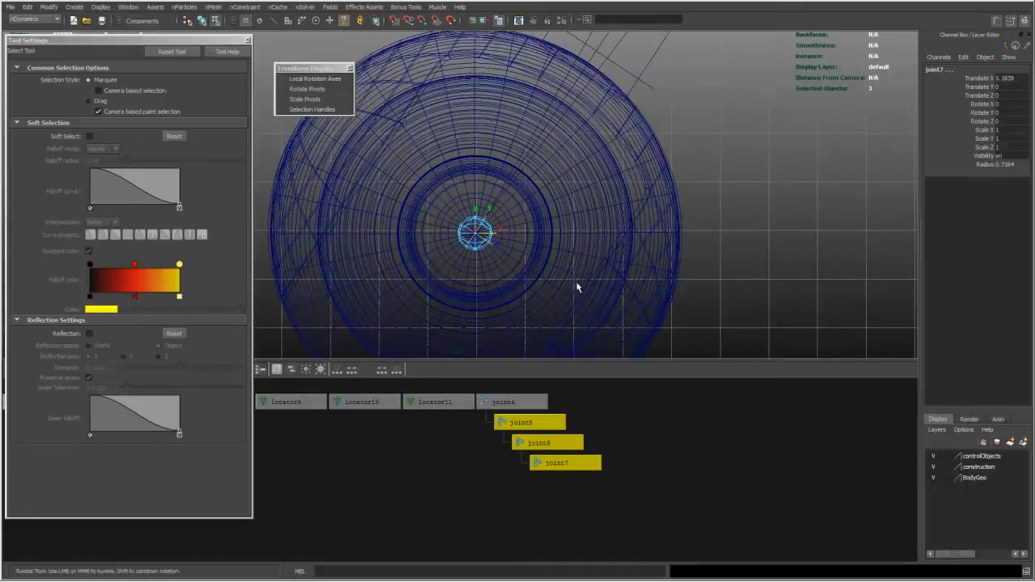
pyautogui.keyDown('alt'); pyautogui.moveTo(580, 295); pyautogui.dragTo(597, 224); pyautogui.keyUp('alt')
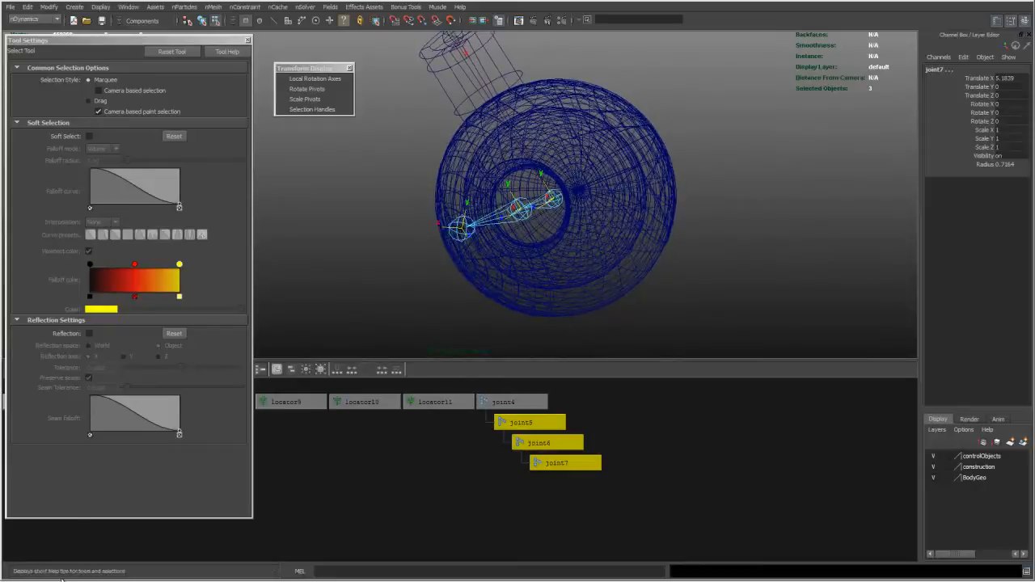
# Switch to the CP-16C Calculator and copy the angle 56.3916
pyautogui.click(13, 578)
pyautogui.click(89, 360)
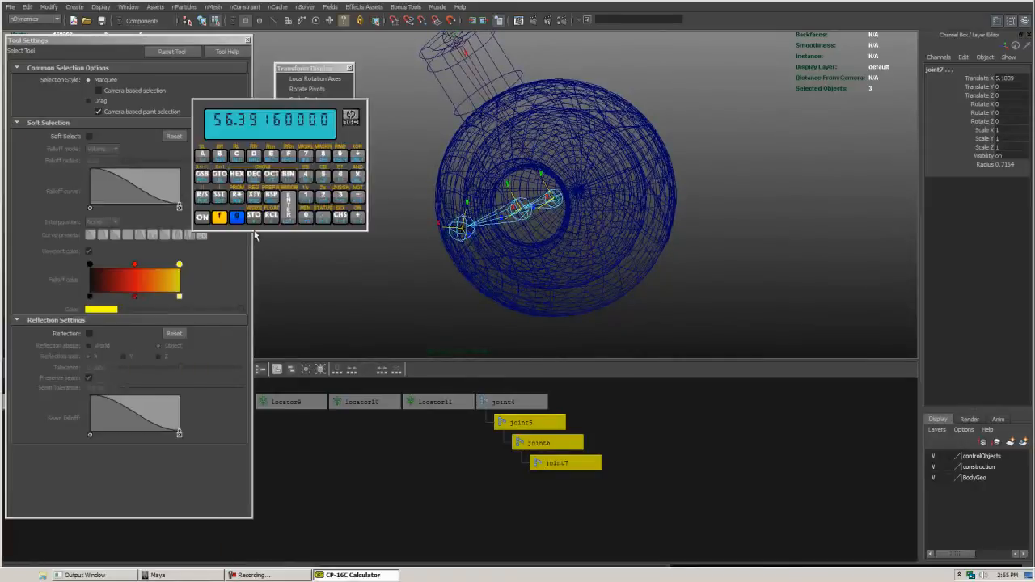
pyautogui.rightClick(230, 121)
pyautogui.moveTo(251, 129)
pyautogui.click(201, 150)
# Reselect the joints and pick the local rotation axes of joint5 and joint6
pyautogui.moveTo(576, 417); pyautogui.dragTo(543, 463)
pyautogui.keyDown('alt'); pyautogui.moveTo(544, 280); pyautogui.dragTo(495, 273); pyautogui.keyUp('alt')
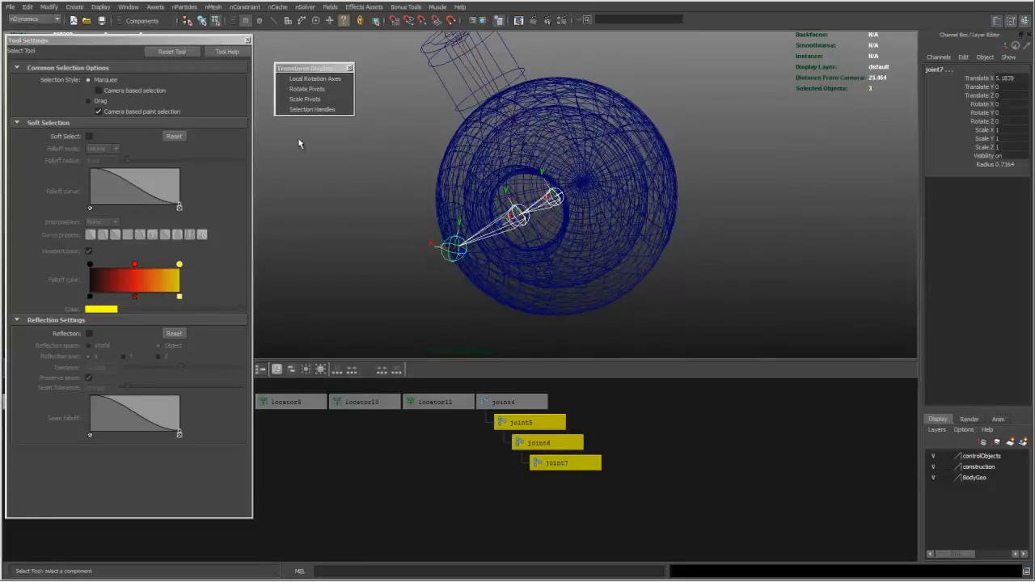
pyautogui.click(550, 183)
pyautogui.keyDown('shift'); pyautogui.click(514, 200); pyautogui.keyUp('shift')
pyautogui.keyDown('alt'); pyautogui.moveTo(458, 226); pyautogui.dragTo(490, 224); pyautogui.keyUp('alt')
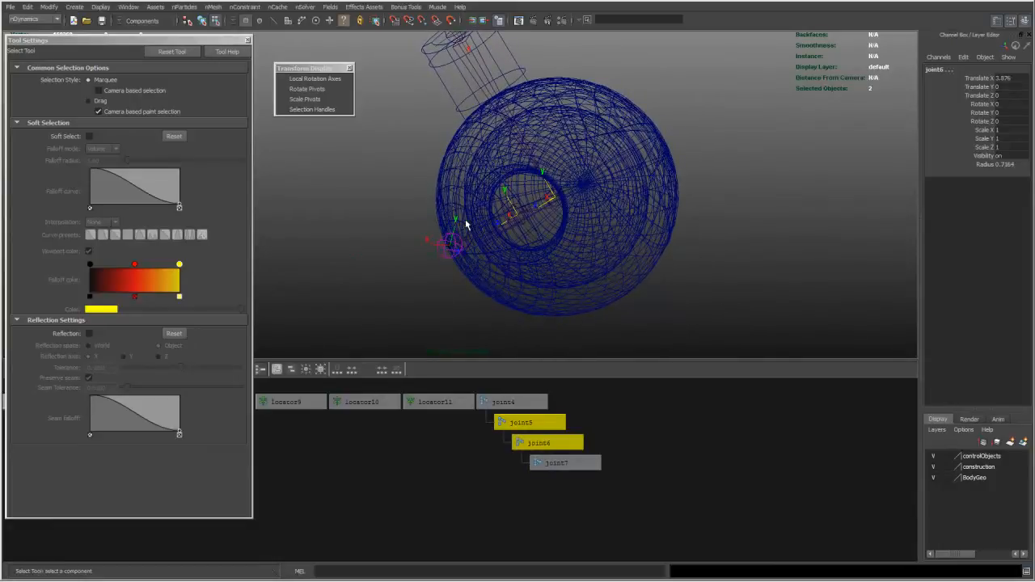
# Undo the latest selections, the -33.6084 axis rotation and the addition of joint7's axis
pyautogui.hotkey('ctrl', 'z')
pyautogui.hotkey('ctrl', 'z')
pyautogui.hotkey('ctrl', 'z')
pyautogui.hotkey('ctrl', 'z')
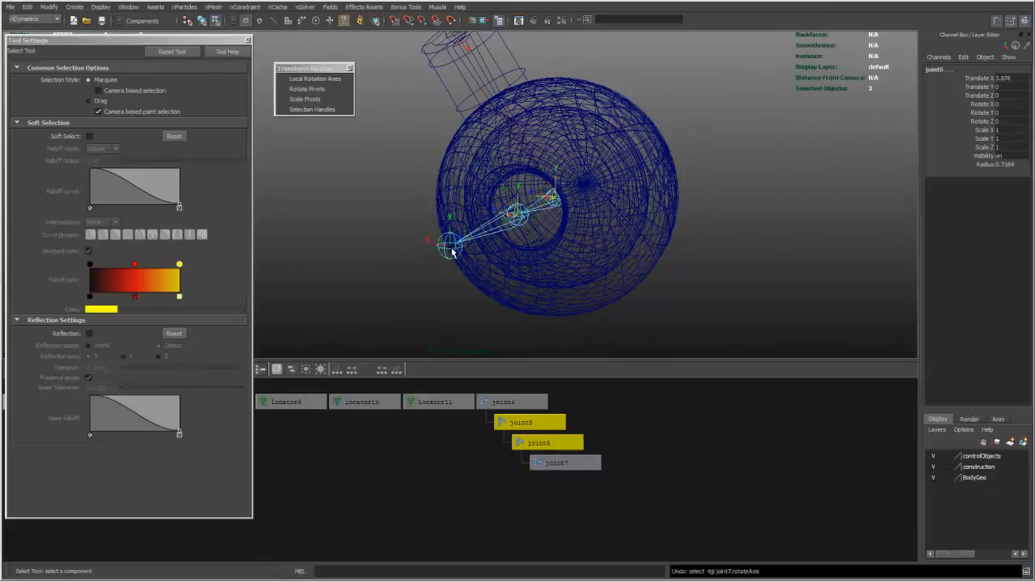
pyautogui.hotkey('ctrl', 'z')
# Add joint7's axis to the selection and rotate all three joint axes in object space by 56.3916 about X using MEL
pyautogui.keyDown('alt'); pyautogui.moveTo(464, 247); pyautogui.dragTo(520, 202); pyautogui.keyUp('alt')
pyautogui.keyDown('shift'); pyautogui.moveTo(428, 220); pyautogui.dragTo(471, 225); pyautogui.keyUp('shift')
pyautogui.click(359, 571)
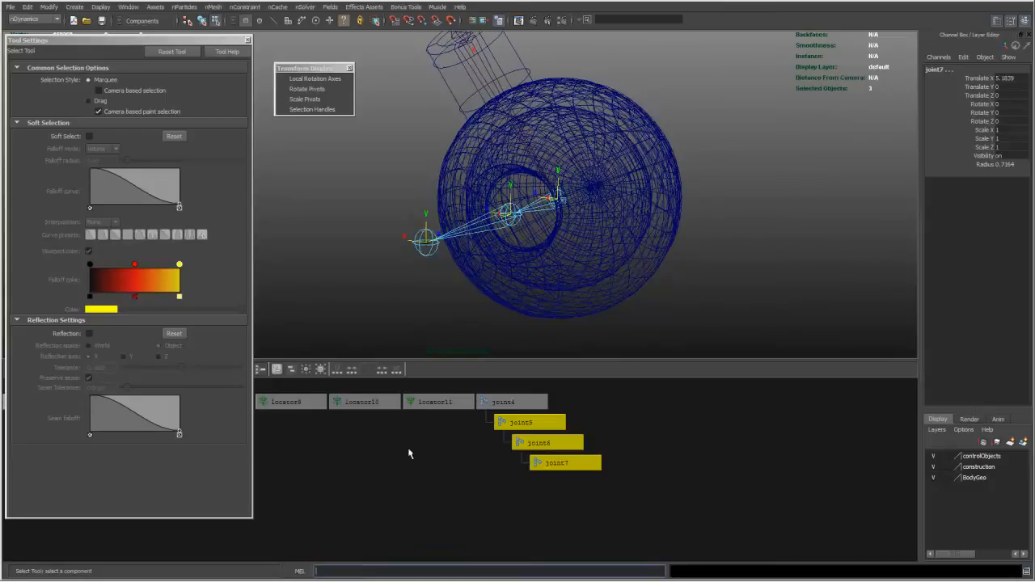
pyautogui.hotkey('ctrl', 'v')
pyautogui.moveTo(343, 571); pyautogui.dragTo(364, 571)
pyautogui.press('BackSpace')
pyautogui.hotkey('ctrl', 'v')
pyautogui.press('Return')
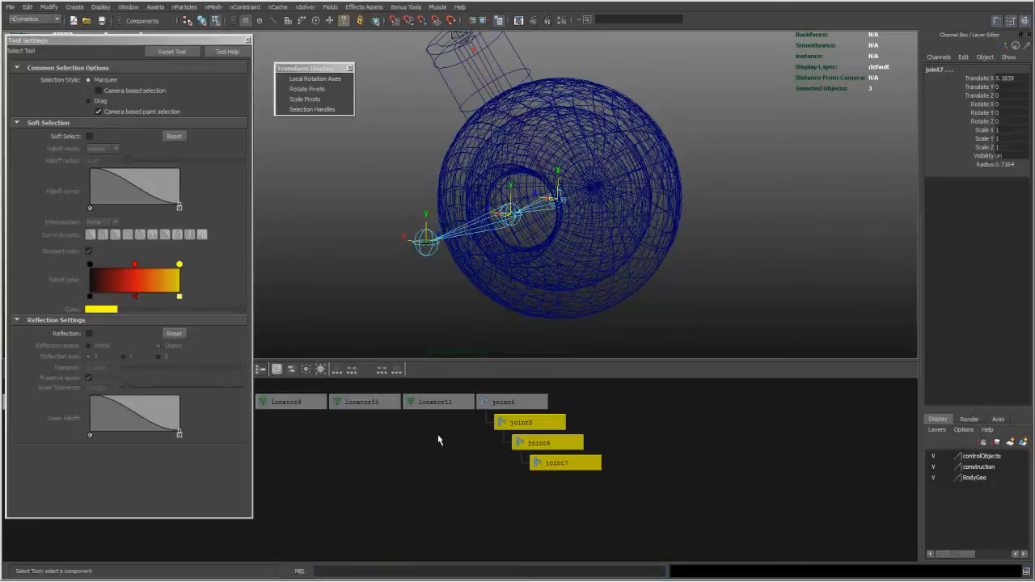
pyautogui.keyDown('alt'); pyautogui.moveTo(508, 318); pyautogui.dragTo(553, 171); pyautogui.keyUp('alt')
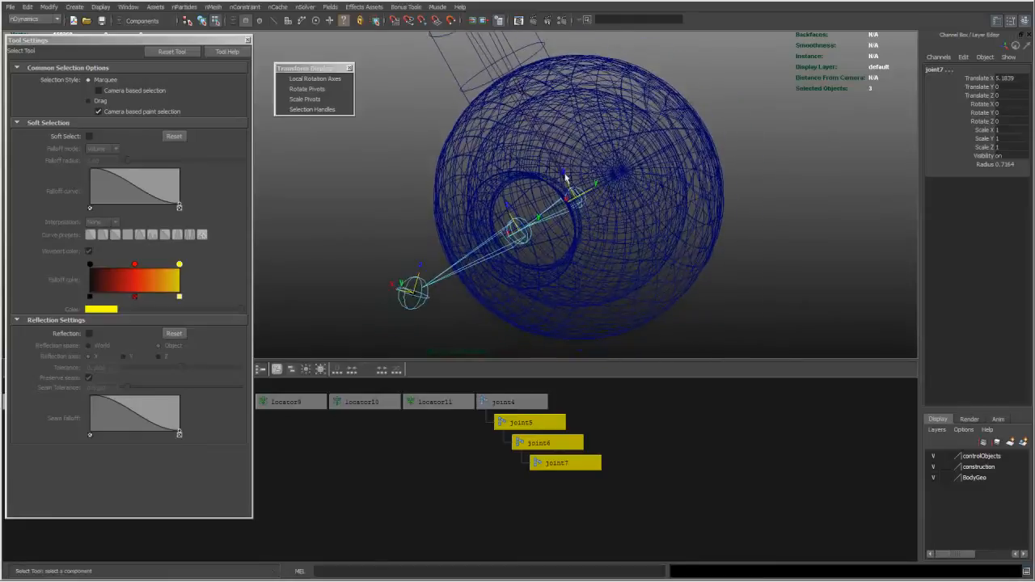
# Delete joint7 from the end of the engine joint chain
pyautogui.click(548, 486)
pyautogui.click(548, 464)
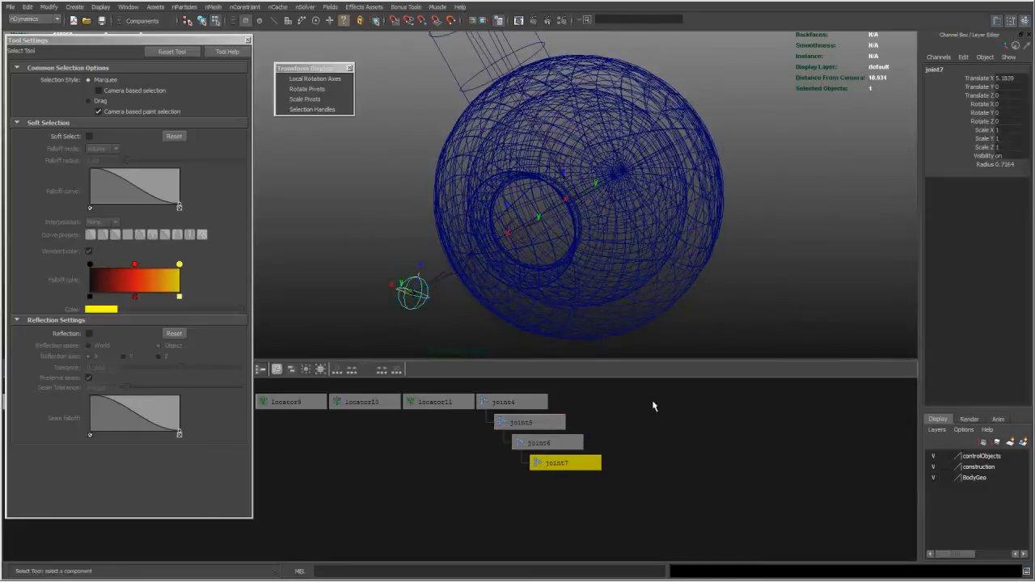
pyautogui.press('Delete')
pyautogui.keyDown('alt'); pyautogui.moveTo(564, 280); pyautogui.dragTo(476, 192); pyautogui.keyUp('alt')
pyautogui.keyDown('alt'); pyautogui.moveTo(590, 174); pyautogui.dragTo(514, 209); pyautogui.keyUp('alt')
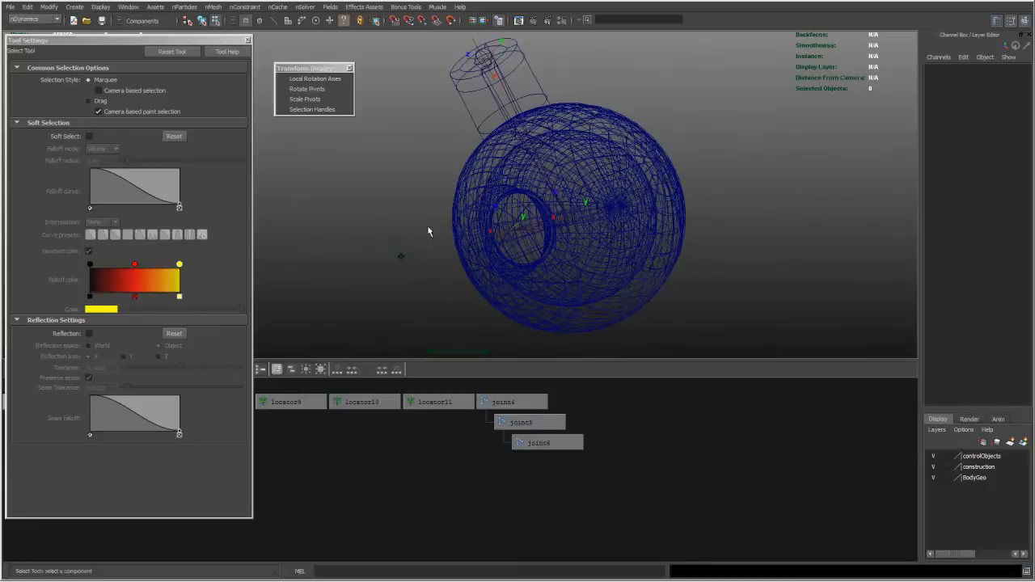
# Try deleting the outermost locator in object selection mode, undo the deletion and clear the selection
pyautogui.press('Delete')
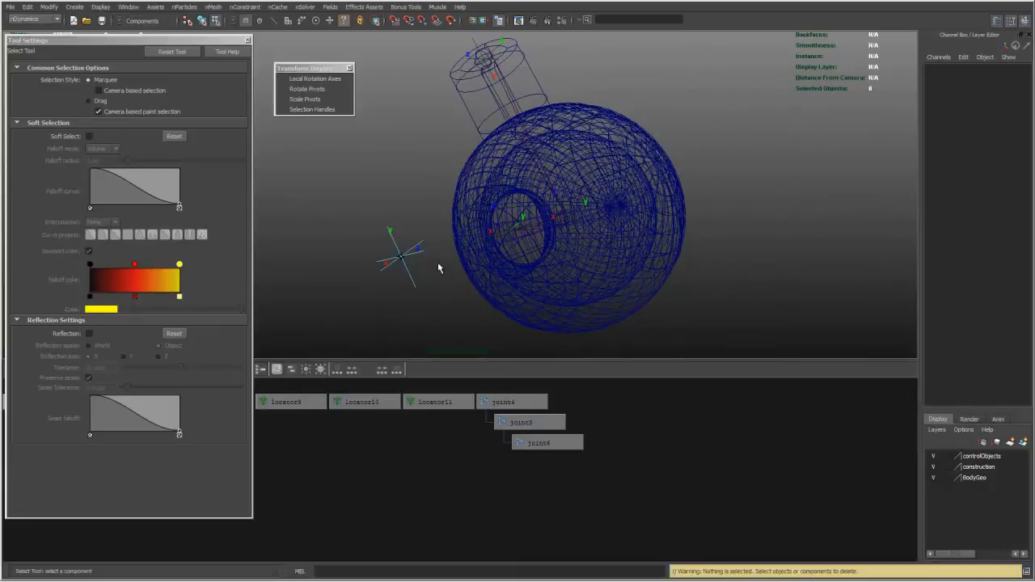
pyautogui.press('F8')
pyautogui.moveTo(537, 154); pyautogui.dragTo(407, 221)
pyautogui.click(404, 239)
pyautogui.press('Delete')
pyautogui.keyDown('alt'); pyautogui.moveTo(476, 209); pyautogui.dragTo(423, 226); pyautogui.keyUp('alt')
pyautogui.hotkey('ctrl', 'z')
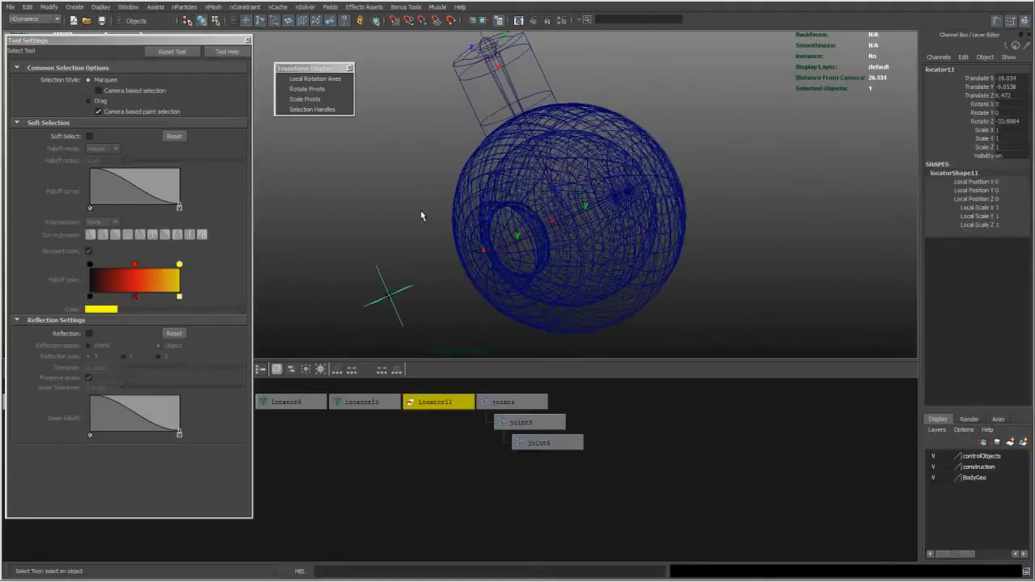
pyautogui.click(386, 181)
# Create an IK handle with the single-chain solver from joint4 to joint6
pyautogui.keyDown('alt'); pyautogui.moveTo(386, 181); pyautogui.dragTo(537, 87); pyautogui.keyUp('alt')
pyautogui.moveTo(580, 173)
pyautogui.keyDown('alt'); pyautogui.mouseDown()
pyautogui.moveTo(643, 150)
pyautogui.moveTo(650, 159)
pyautogui.moveTo(527, 120)
pyautogui.moveTo(569, 116)
pyautogui.moveTo(555, 139)
pyautogui.moveTo(466, 148)
pyautogui.moveTo(493, 144)
pyautogui.moveTo(570, 189)
pyautogui.mouseUp(); pyautogui.keyUp('alt')
pyautogui.keyDown('alt'); pyautogui.moveTo(553, 227); pyautogui.dragTo(555, 148); pyautogui.keyUp('alt')
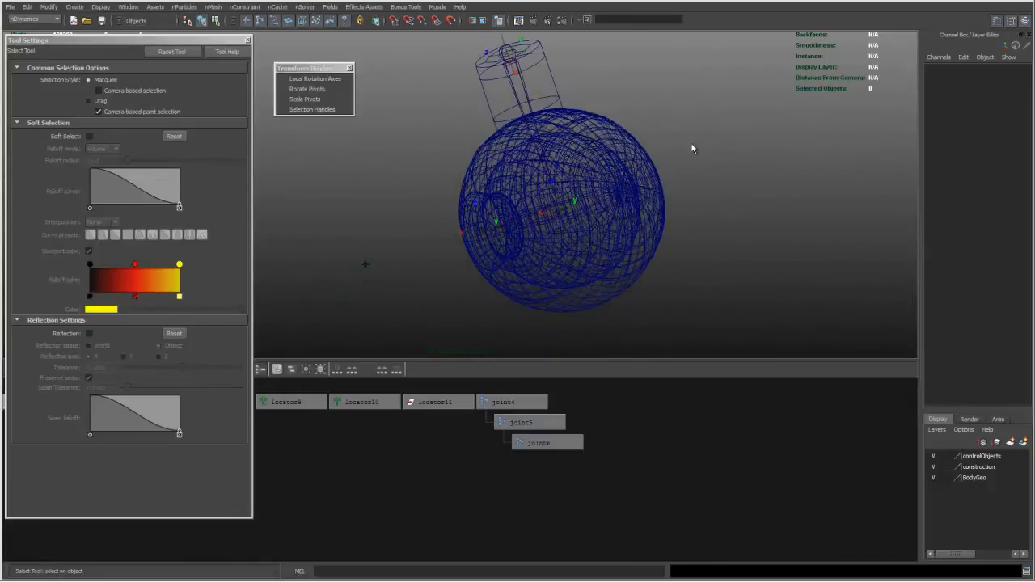
pyautogui.click(625, 170)
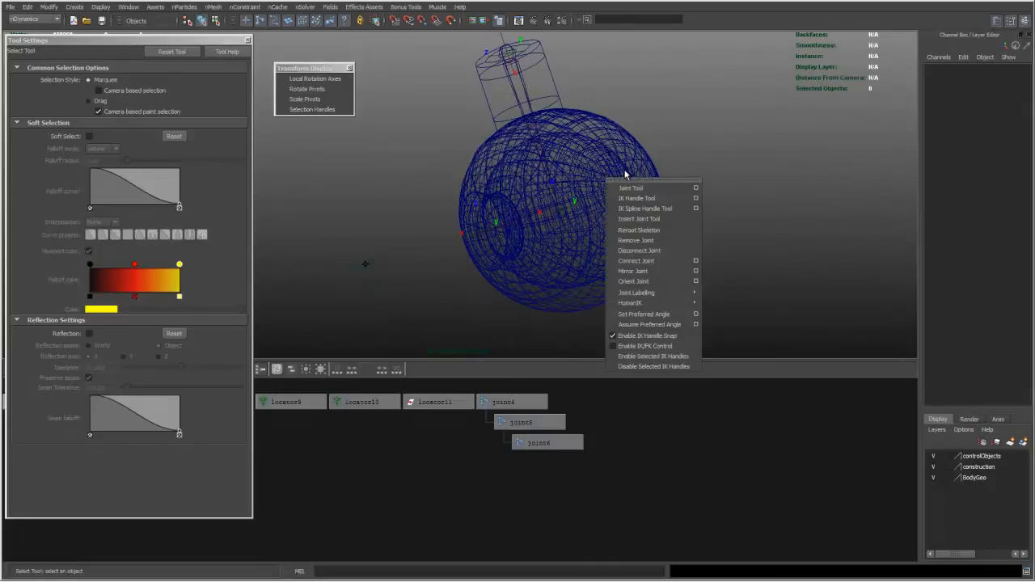
pyautogui.click(656, 199)
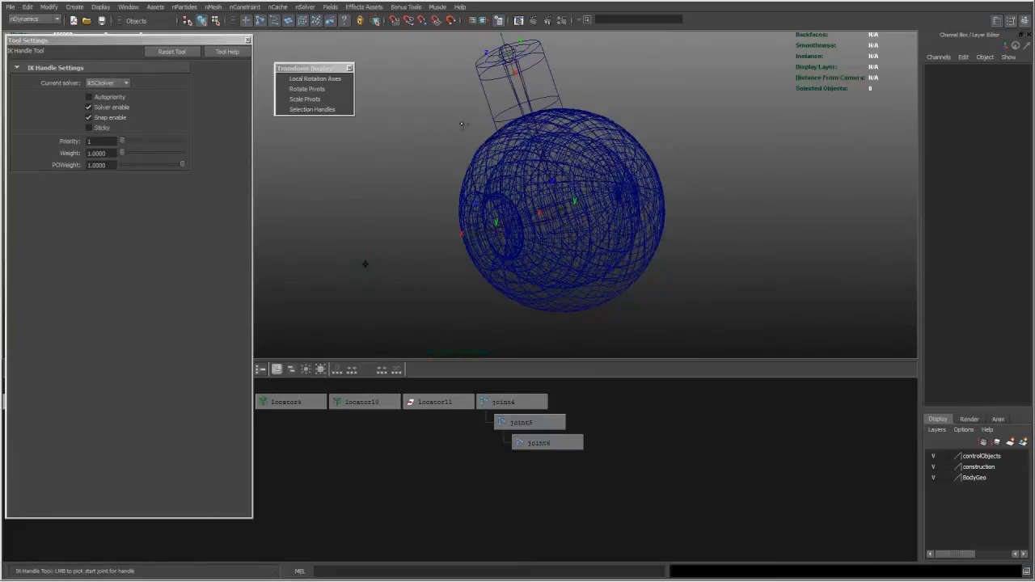
pyautogui.keyDown('alt'); pyautogui.moveTo(462, 130); pyautogui.dragTo(469, 153, button='middle'); pyautogui.keyUp('alt')
pyautogui.keyDown('alt'); pyautogui.moveTo(469, 154); pyautogui.dragTo(473, 147); pyautogui.keyUp('alt')
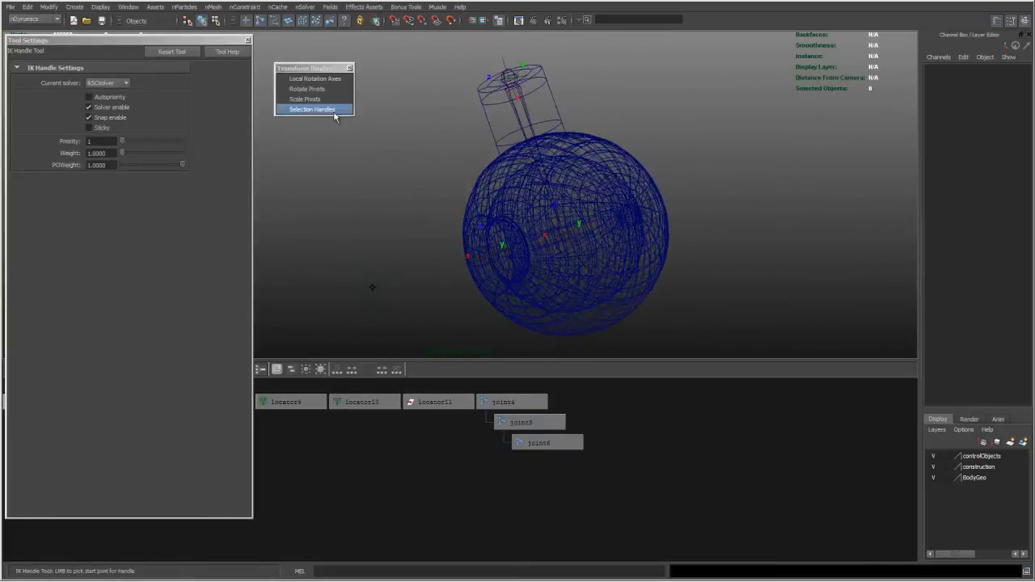
pyautogui.click(541, 401)
pyautogui.click(570, 443)
pyautogui.keyDown('alt'); pyautogui.moveTo(580, 344); pyautogui.dragTo(552, 294); pyautogui.keyUp('alt')
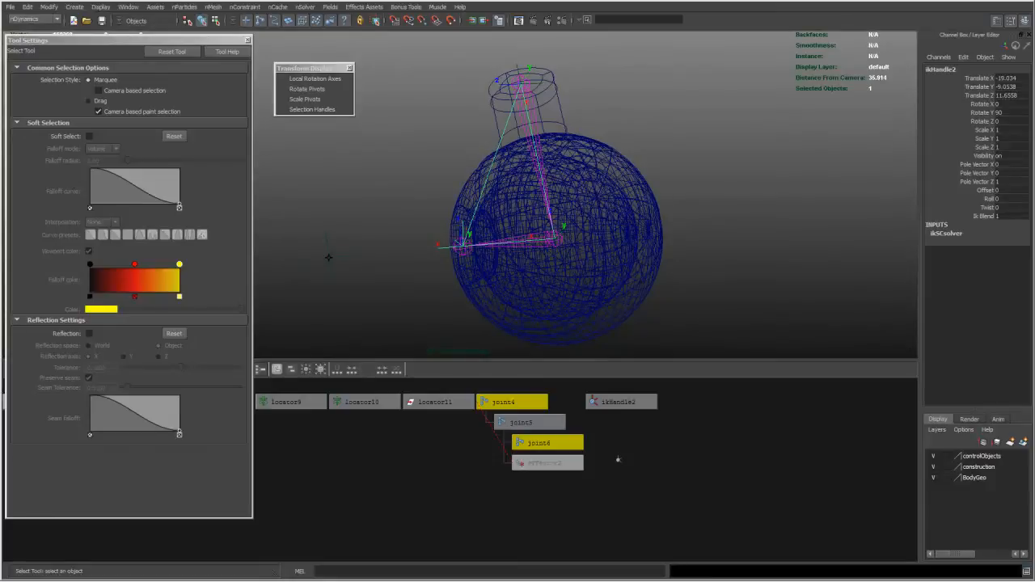
# Create a multi-chain solver node with the MEL command "createNode ikMCsolver"
pyautogui.click(447, 570)
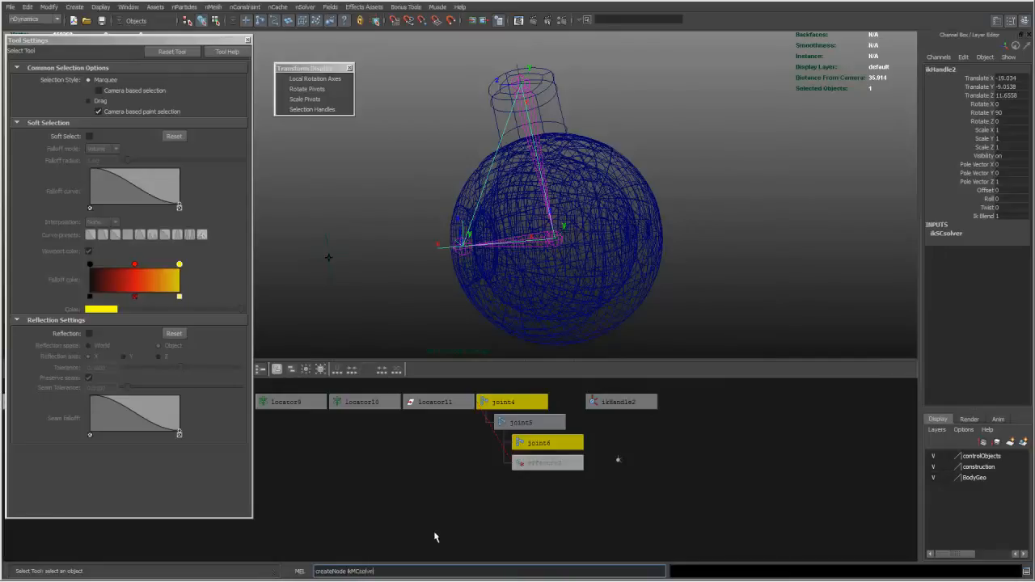
pyautogui.press('Return')
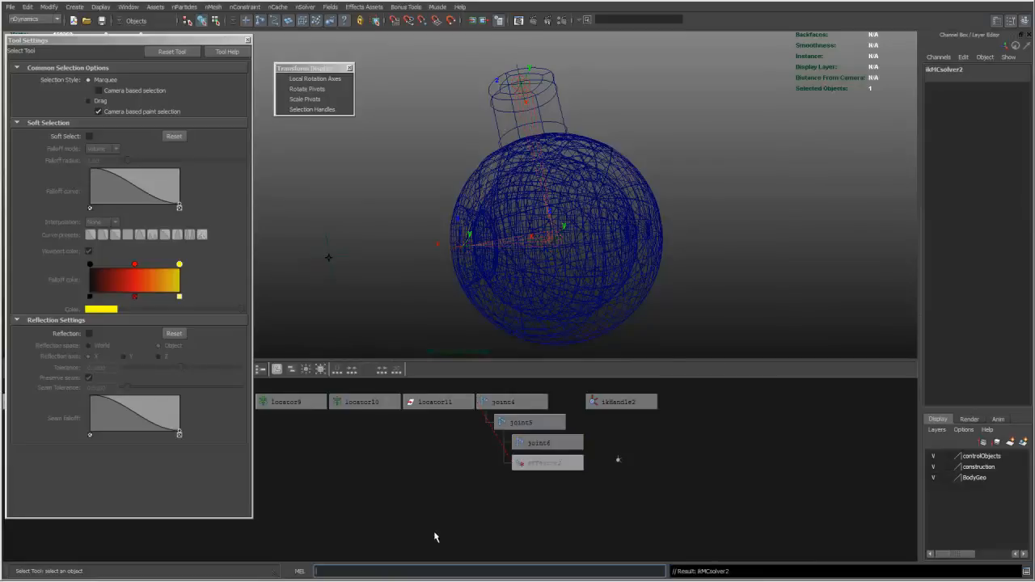
# Undo the creation of the multi-chain solver node and recall the "createNode ikMCsolver" command
pyautogui.hotkey('ctrl', 'z')
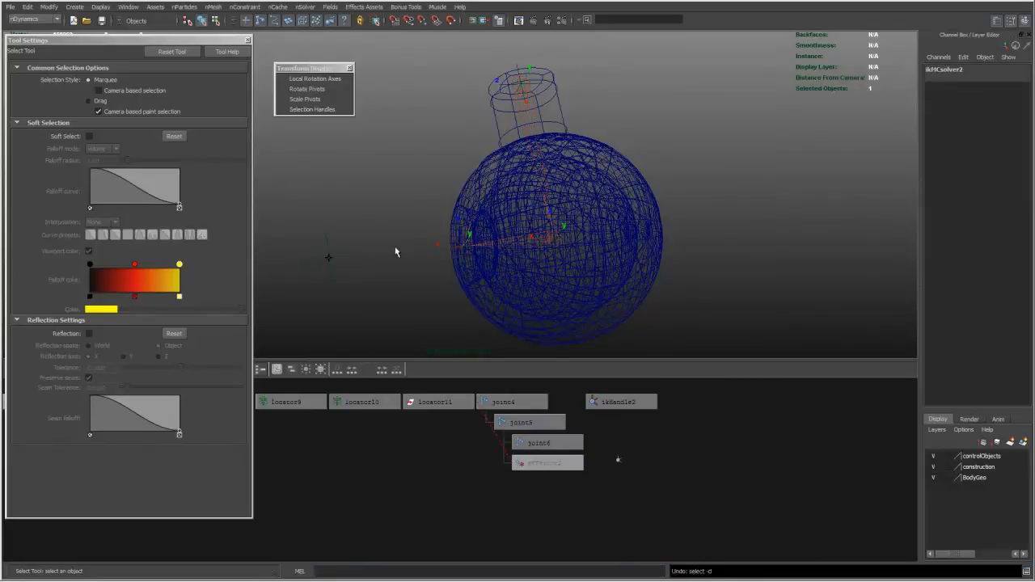
pyautogui.click(385, 571)
pyautogui.press('Up')
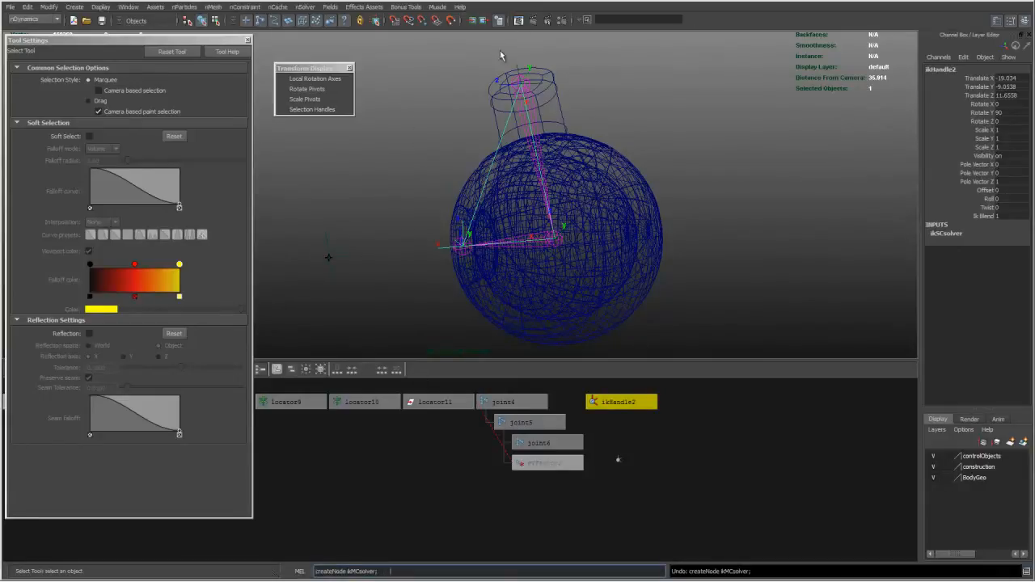
# Open the Node Editor, enlarge it beside the engine, and recreate the multi-chain solver with the MEL command "createNode ikMCsolver"
pyautogui.click(463, 116)
pyautogui.press('space')
pyautogui.click(423, 80)
pyautogui.click(457, 82)
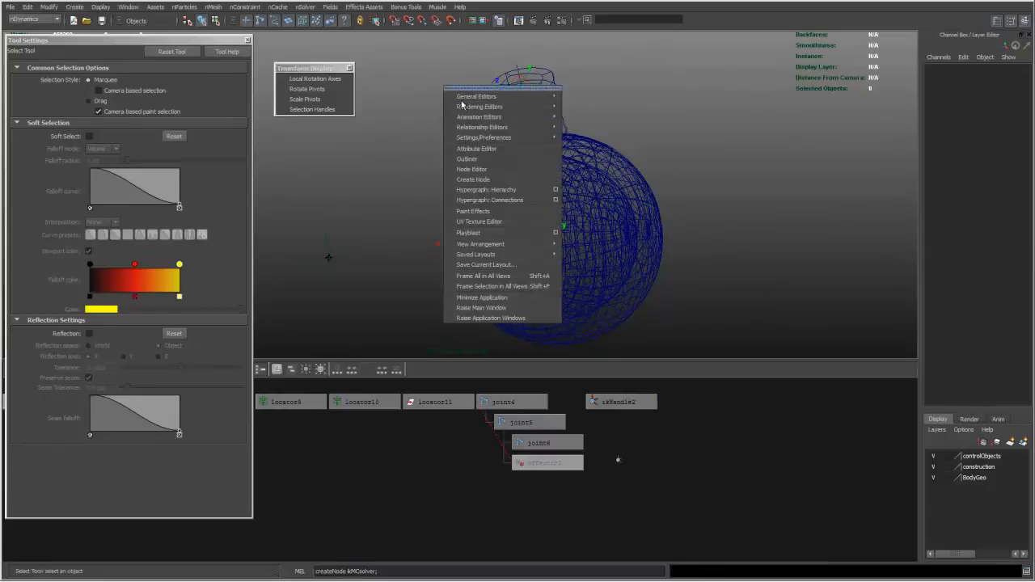
pyautogui.click(474, 169)
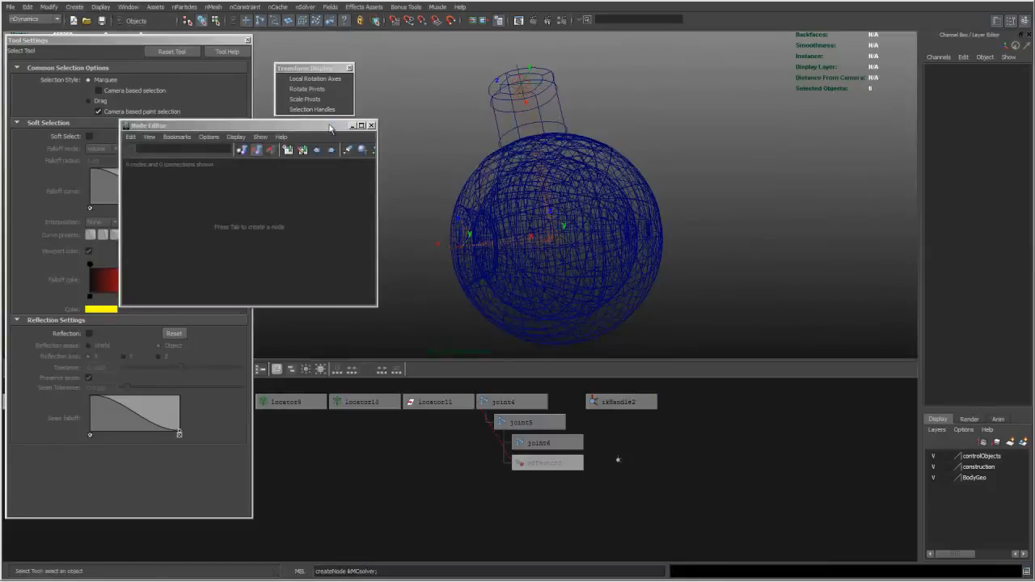
pyautogui.moveTo(332, 129); pyautogui.dragTo(317, 89)
pyautogui.moveTo(363, 265); pyautogui.dragTo(449, 408)
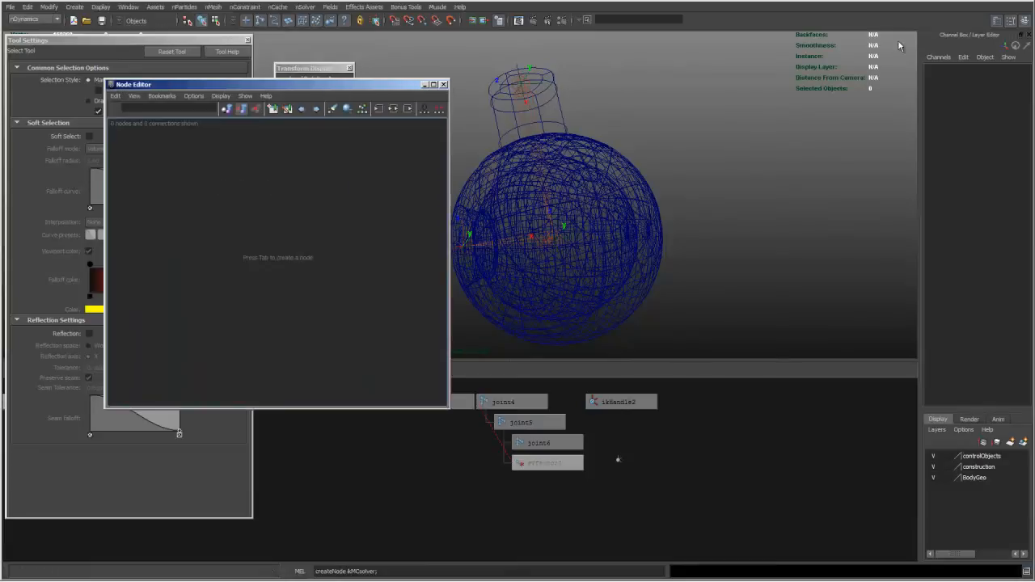
pyautogui.moveTo(321, 88); pyautogui.dragTo(894, 44)
pyautogui.press('Return')
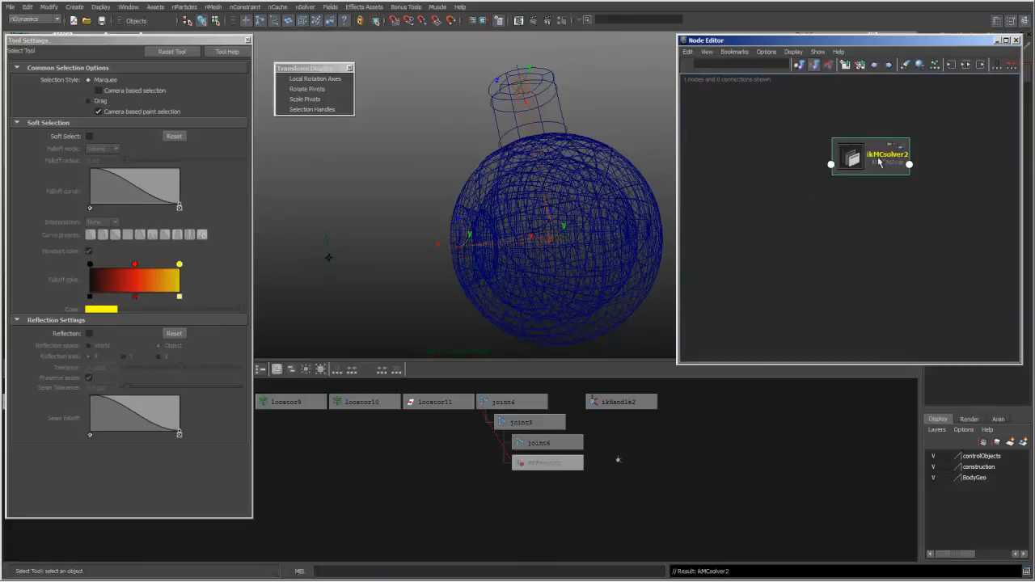
# Open ikHandle2's attributes alongside the Node Editor and reposition the solver node in the graph
pyautogui.keyDown('alt'); pyautogui.moveTo(611, 204); pyautogui.dragTo(420, 162); pyautogui.keyUp('alt')
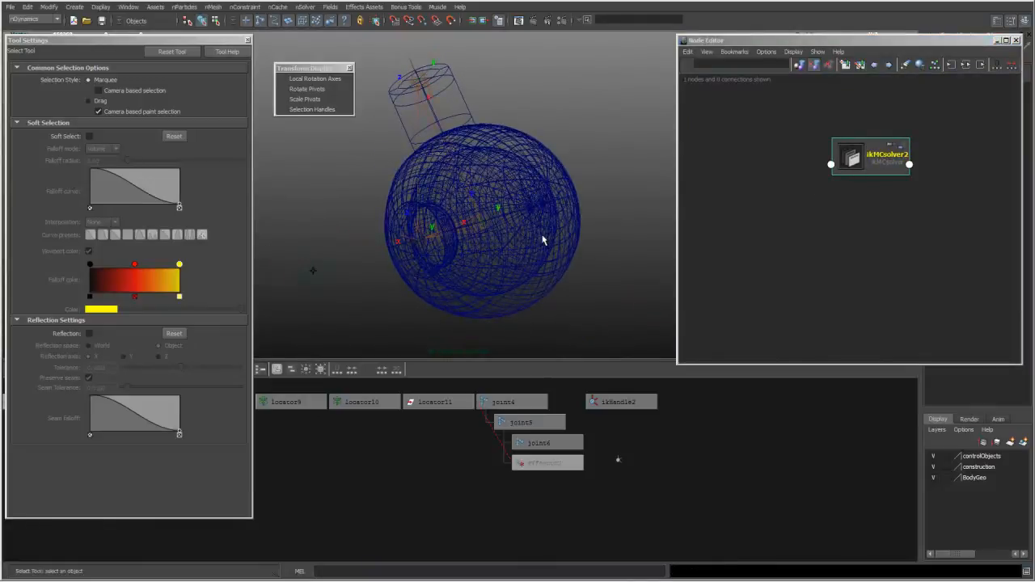
pyautogui.keyDown('alt'); pyautogui.moveTo(482, 145); pyautogui.dragTo(489, 174); pyautogui.keyUp('alt')
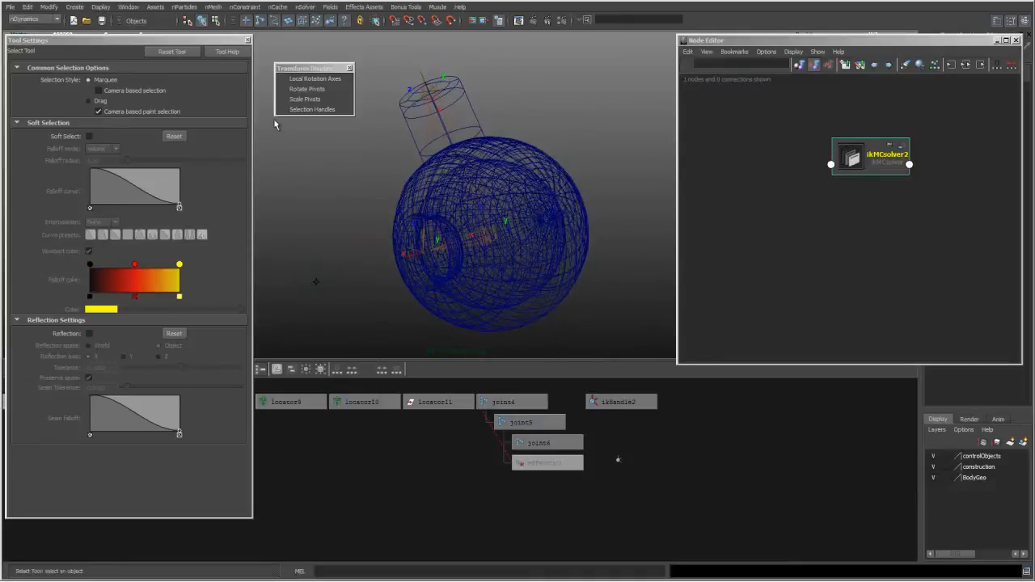
pyautogui.keyDown('alt'); pyautogui.moveTo(387, 151); pyautogui.dragTo(473, 283); pyautogui.keyUp('alt')
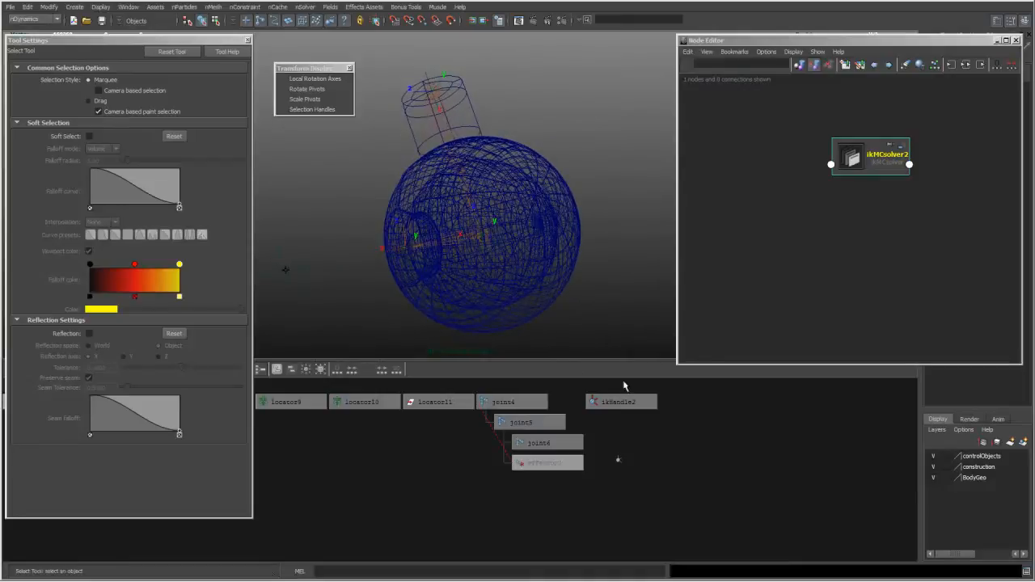
pyautogui.click(608, 401)
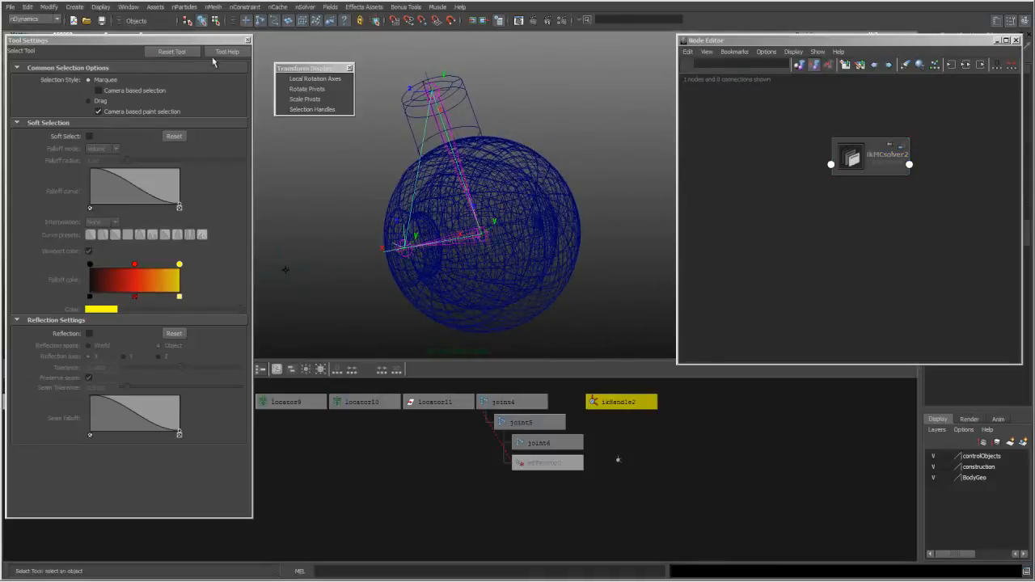
pyautogui.moveTo(797, 40); pyautogui.dragTo(727, 51)
pyautogui.click(997, 21)
pyautogui.moveTo(423, 199); pyautogui.dragTo(188, 50)
pyautogui.click(723, 50)
pyautogui.moveTo(756, 48); pyautogui.dragTo(795, 51)
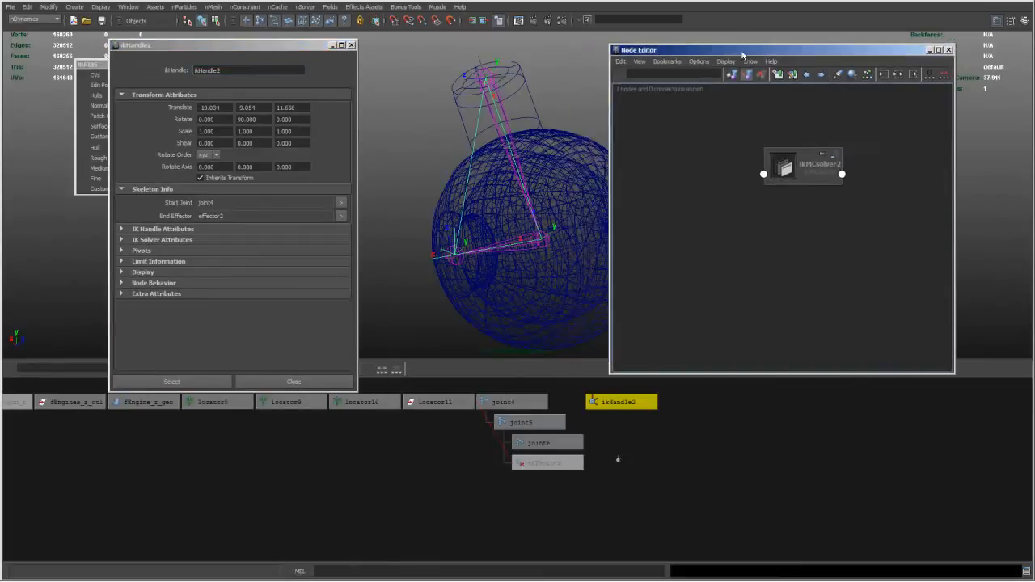
pyautogui.moveTo(805, 158); pyautogui.dragTo(862, 133)
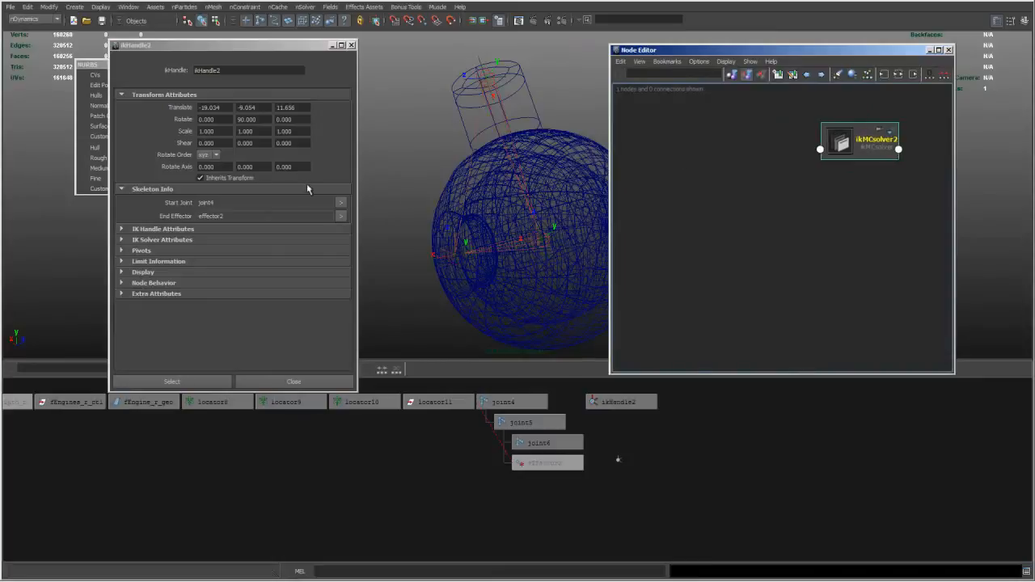
# Set ikHandle2's IK solver to ikMCsolver2 and close its attribute window
pyautogui.click(211, 229)
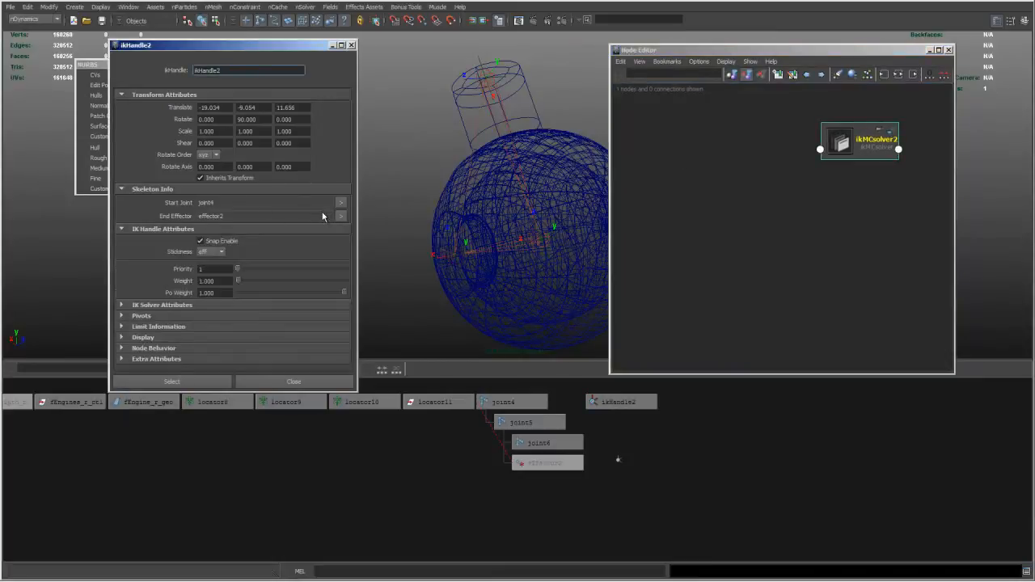
pyautogui.click(209, 306)
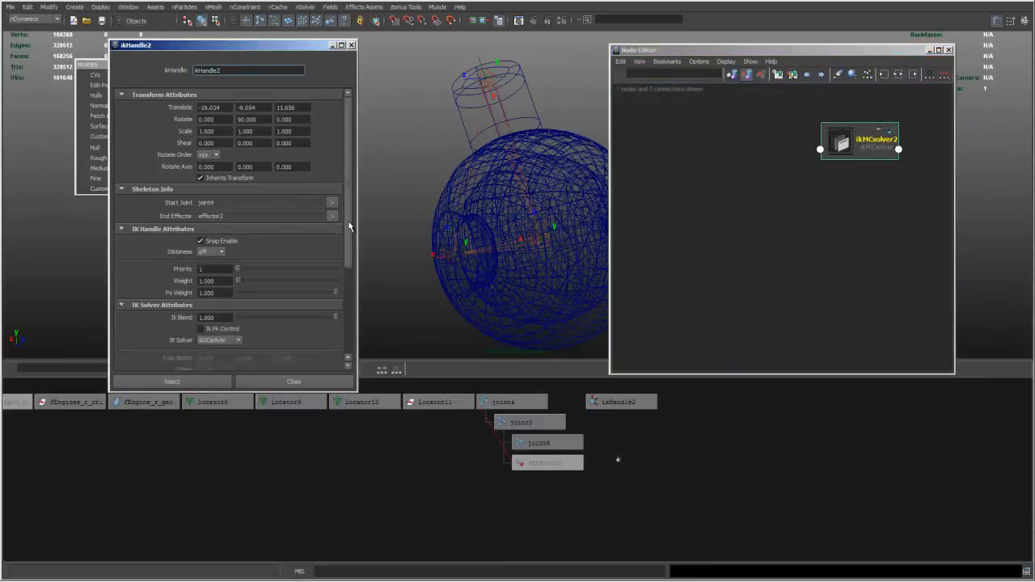
pyautogui.scroll(-5, 347, 228)
pyautogui.click(238, 229)
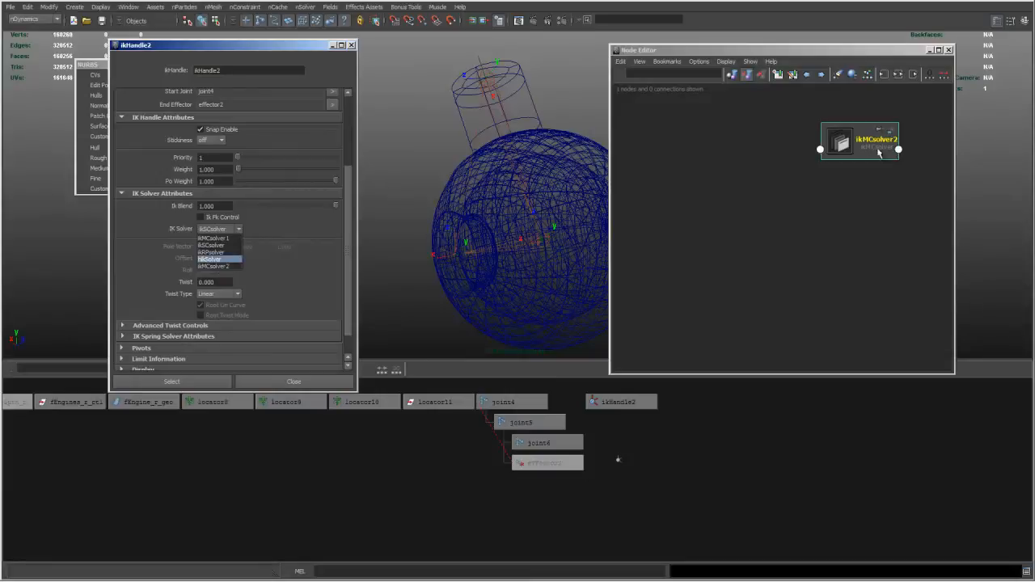
pyautogui.click(213, 267)
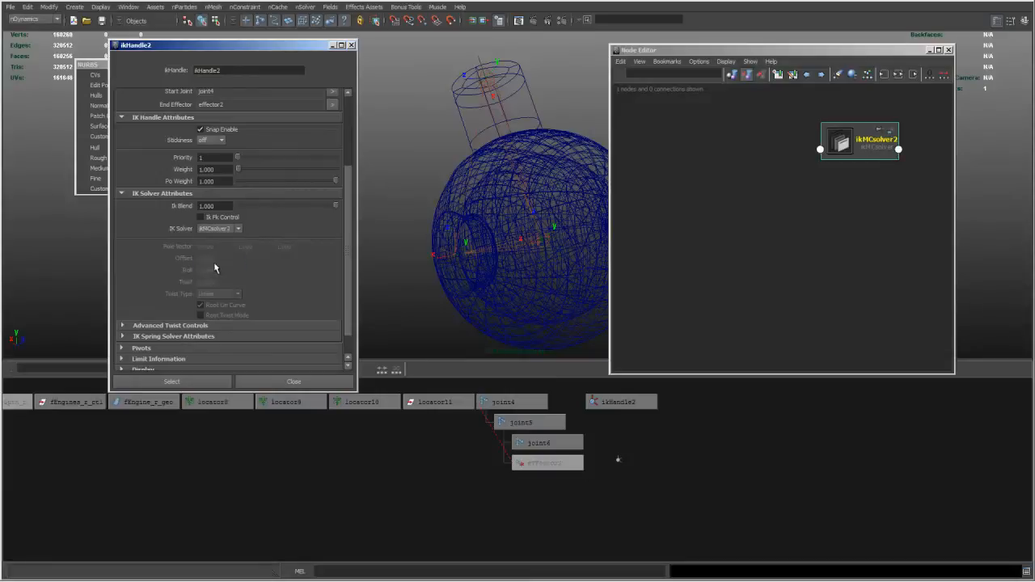
pyautogui.click(352, 45)
# Select joint4 and examine its rotation axes with the Rotate tool
pyautogui.click(526, 402)
pyautogui.keyDown('alt'); pyautogui.moveTo(474, 324); pyautogui.dragTo(199, 297); pyautogui.keyUp('alt')
pyautogui.keyDown('alt'); pyautogui.moveTo(445, 250); pyautogui.dragTo(509, 231); pyautogui.keyUp('alt')
pyautogui.press('e')
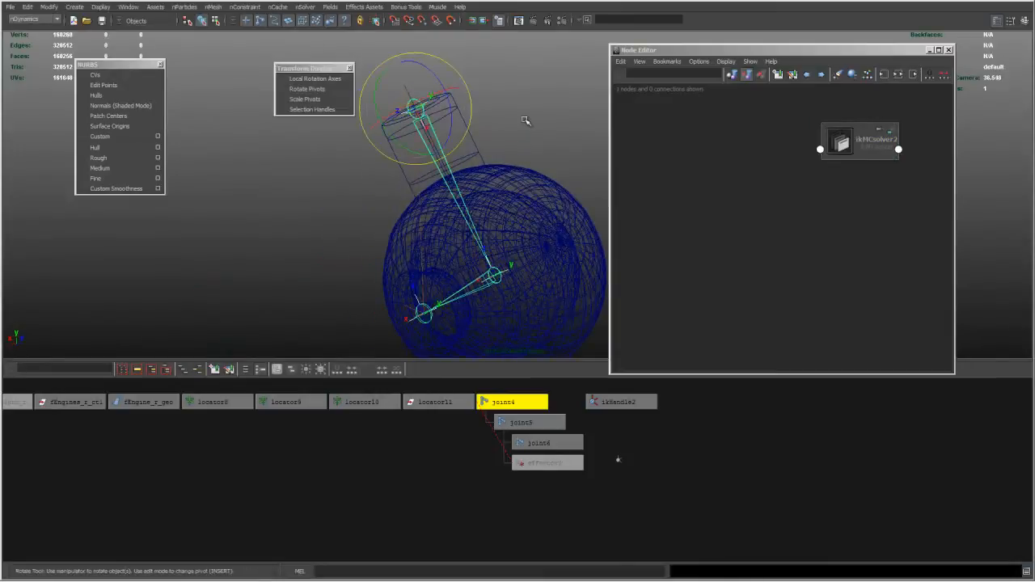
pyautogui.keyDown('alt'); pyautogui.moveTo(458, 155); pyautogui.dragTo(418, 196, button='middle'); pyautogui.keyUp('alt')
pyautogui.keyDown('alt'); pyautogui.moveTo(417, 196); pyautogui.dragTo(391, 137); pyautogui.keyUp('alt')
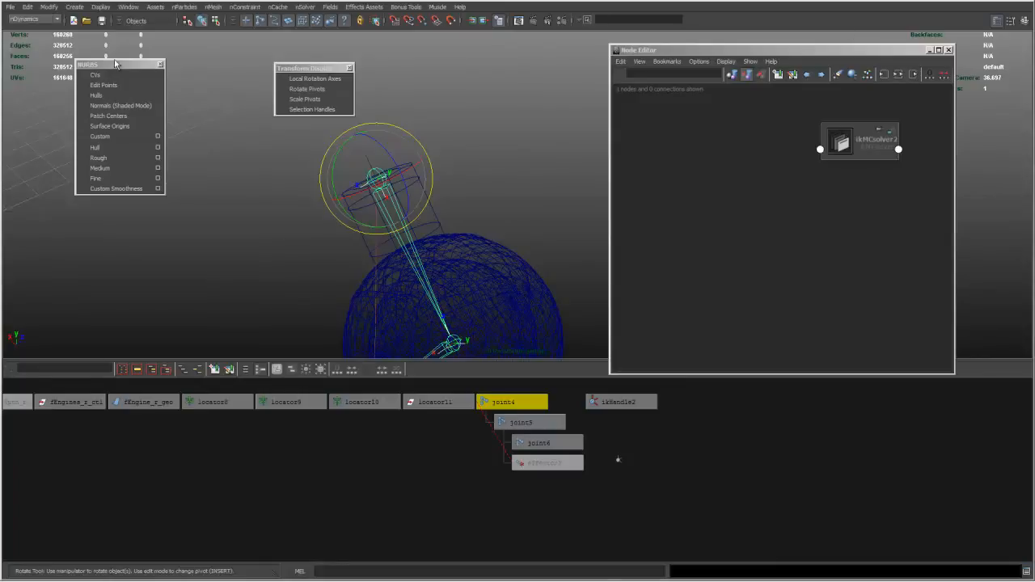
# Open the Attribute Editor for joint4, reposition it, and show the joint's degrees of freedom
pyautogui.hotkey('ctrl', 'a')
pyautogui.click(181, 42)
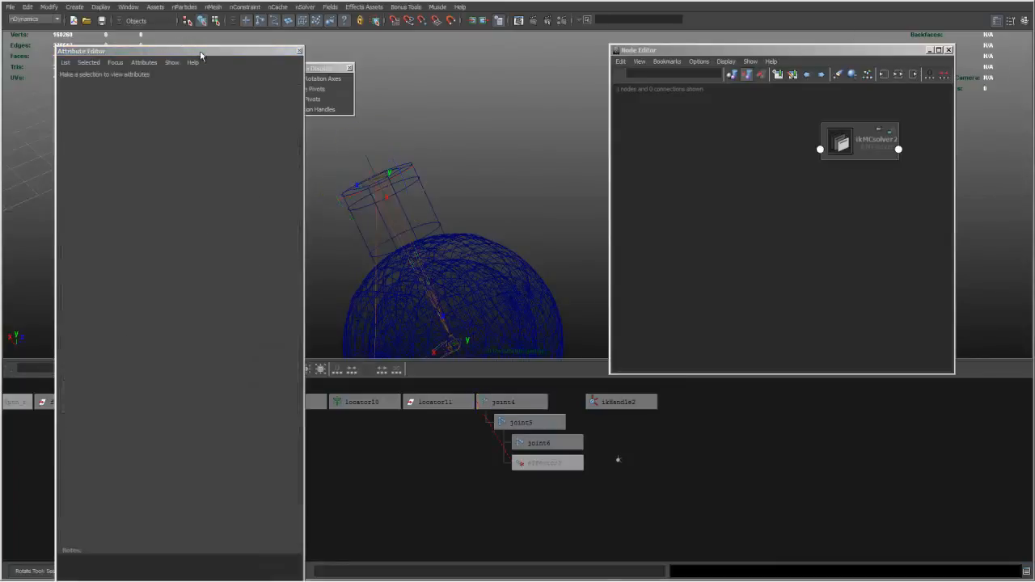
pyautogui.moveTo(203, 46); pyautogui.dragTo(201, 259)
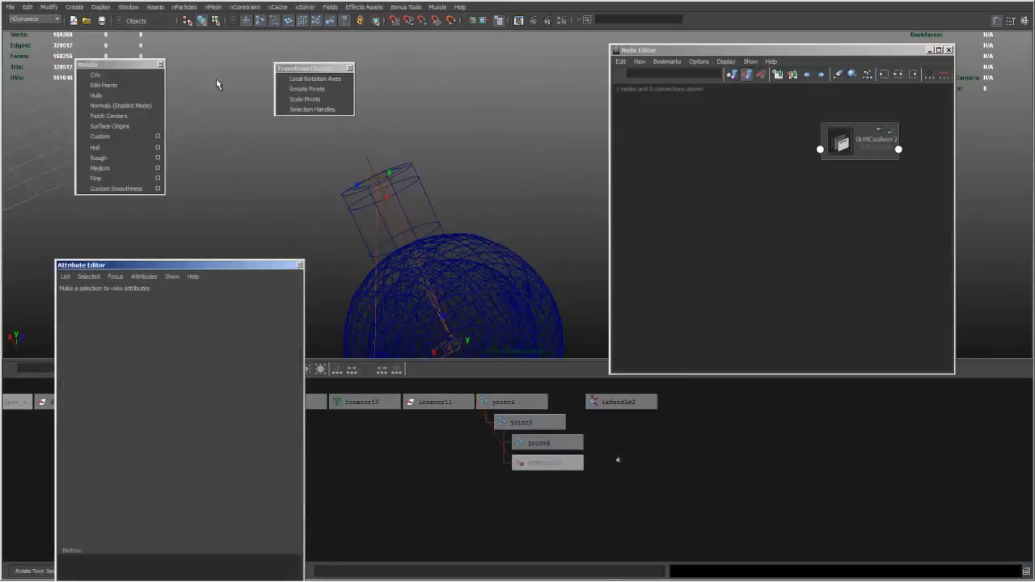
pyautogui.moveTo(207, 139); pyautogui.dragTo(184, 83)
pyautogui.moveTo(547, 387); pyautogui.dragTo(524, 408)
pyautogui.moveTo(277, 213); pyautogui.dragTo(285, 257)
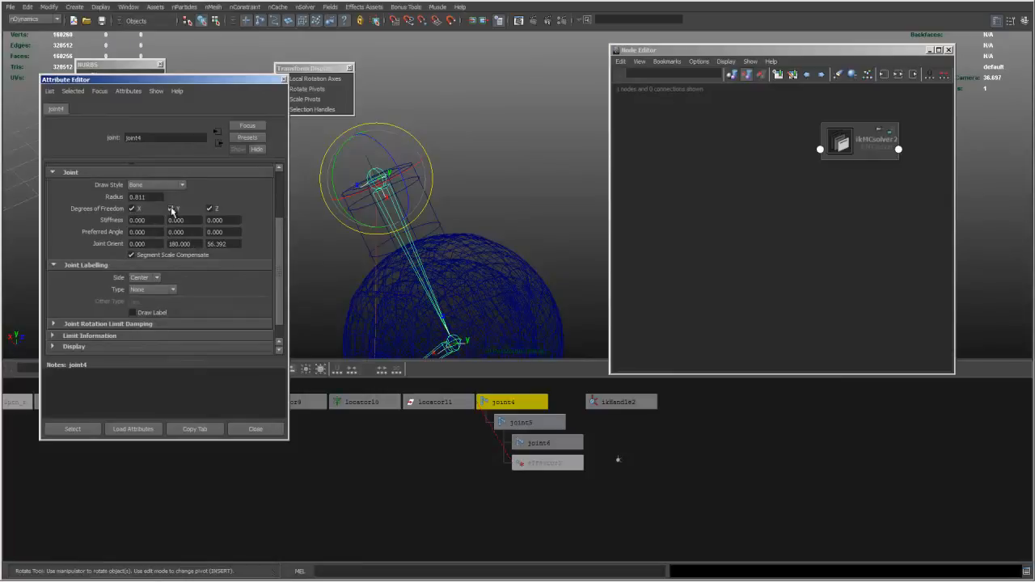
pyautogui.keyDown('alt'); pyautogui.moveTo(383, 231); pyautogui.dragTo(439, 163, button='middle'); pyautogui.keyUp('alt')
pyautogui.scroll(-1, 445, 194)
# Turn off the X degree of freedom on joint5 and the Y and Z degrees of freedom on joint6
pyautogui.click(530, 423)
pyautogui.keyDown('alt'); pyautogui.moveTo(484, 241); pyautogui.dragTo(464, 249); pyautogui.keyUp('alt')
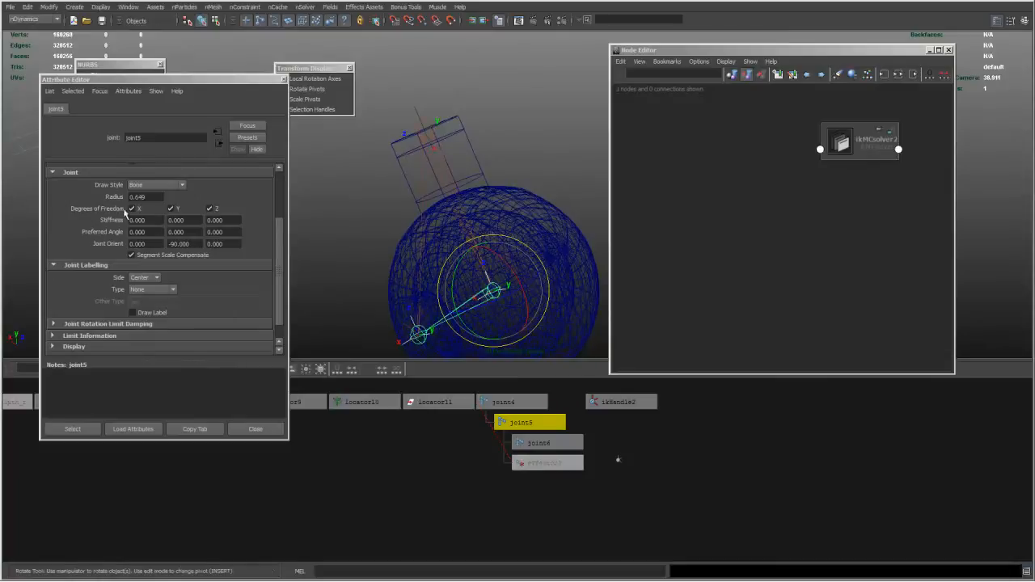
pyautogui.click(140, 209)
pyautogui.click(558, 442)
pyautogui.click(170, 209)
pyautogui.click(210, 209)
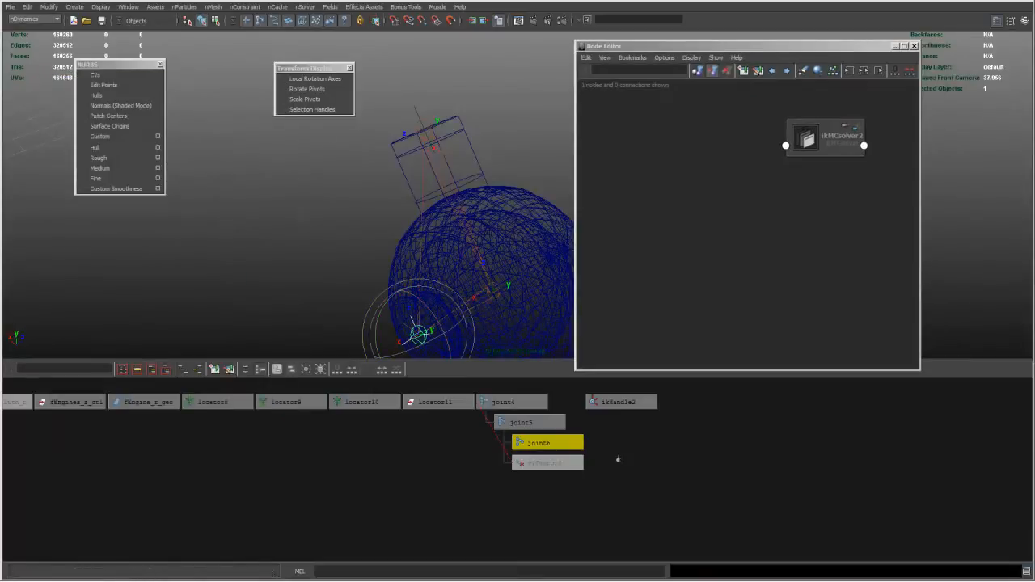
# Enlarge the viewport area, select ikHandle2 and activate the Move tool on it
pyautogui.keyDown('alt'); pyautogui.moveTo(353, 170); pyautogui.dragTo(371, 182); pyautogui.keyUp('alt')
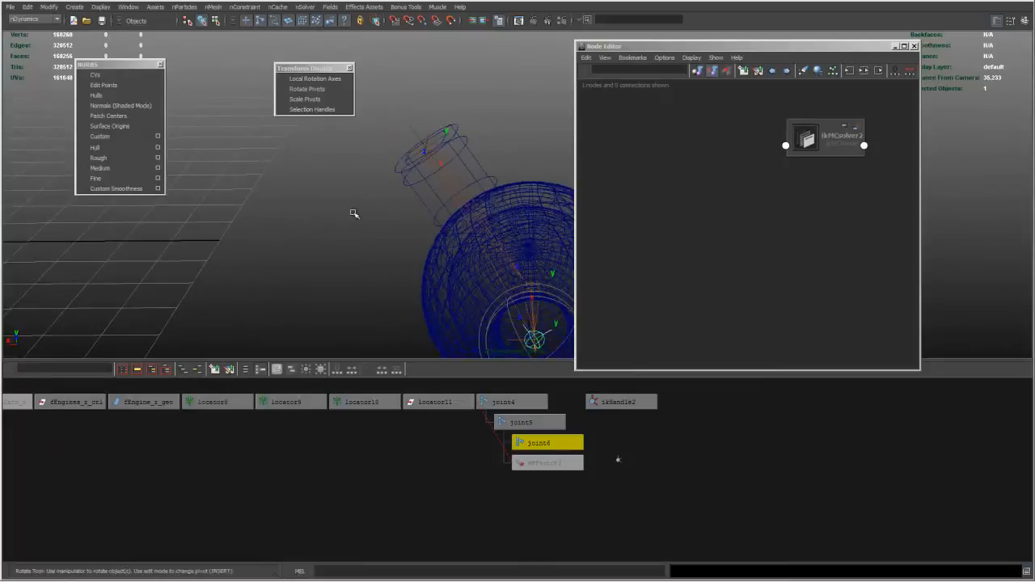
pyautogui.keyDown('alt'); pyautogui.moveTo(358, 247); pyautogui.dragTo(219, 187); pyautogui.keyUp('alt')
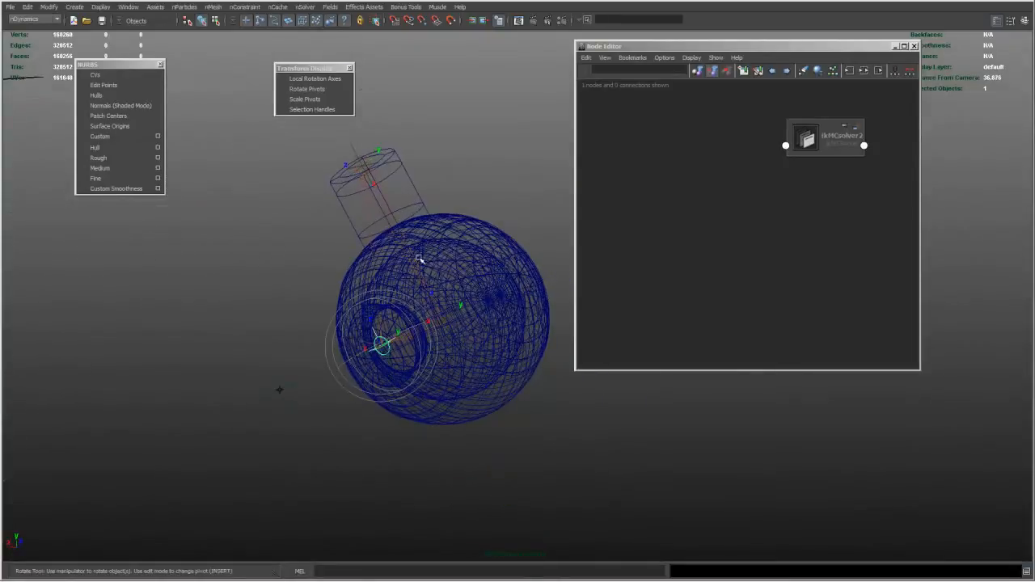
pyautogui.keyDown('alt'); pyautogui.moveTo(384, 232); pyautogui.dragTo(483, 350); pyautogui.keyUp('alt')
pyautogui.keyDown('alt'); pyautogui.moveTo(584, 441); pyautogui.dragTo(563, 528, button='middle'); pyautogui.keyUp('alt')
pyautogui.moveTo(618, 458); pyautogui.dragTo(608, 493)
pyautogui.moveTo(542, 362); pyautogui.dragTo(550, 453)
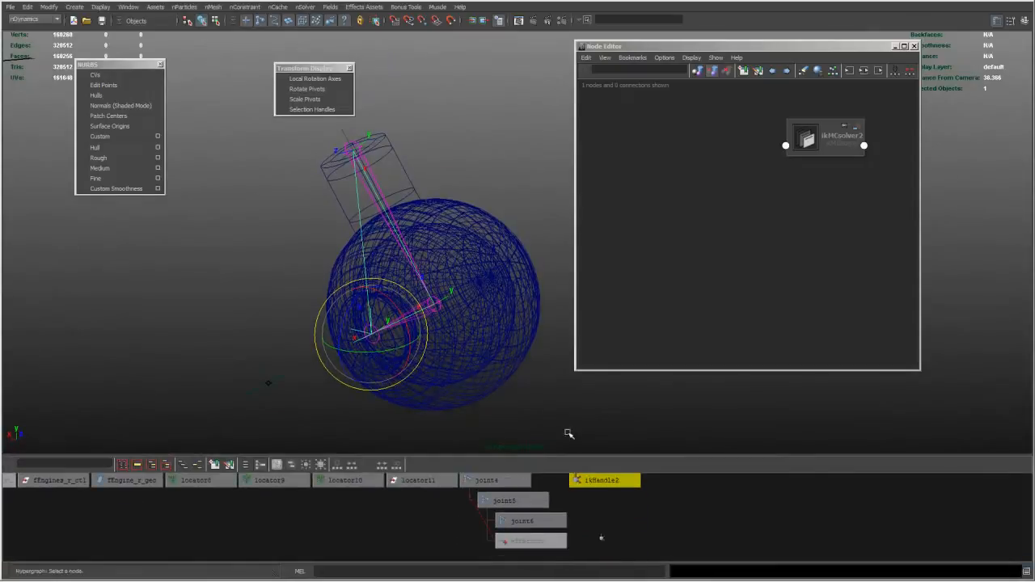
pyautogui.moveTo(870, 47); pyautogui.dragTo(930, 52)
pyautogui.keyDown('alt'); pyautogui.moveTo(465, 214); pyautogui.dragTo(519, 166, button='middle'); pyautogui.keyUp('alt')
pyautogui.press('w')
pyautogui.keyDown('alt'); pyautogui.moveTo(476, 198); pyautogui.dragTo(516, 196); pyautogui.keyUp('alt')
pyautogui.moveTo(495, 267); pyautogui.dragTo(476, 257)
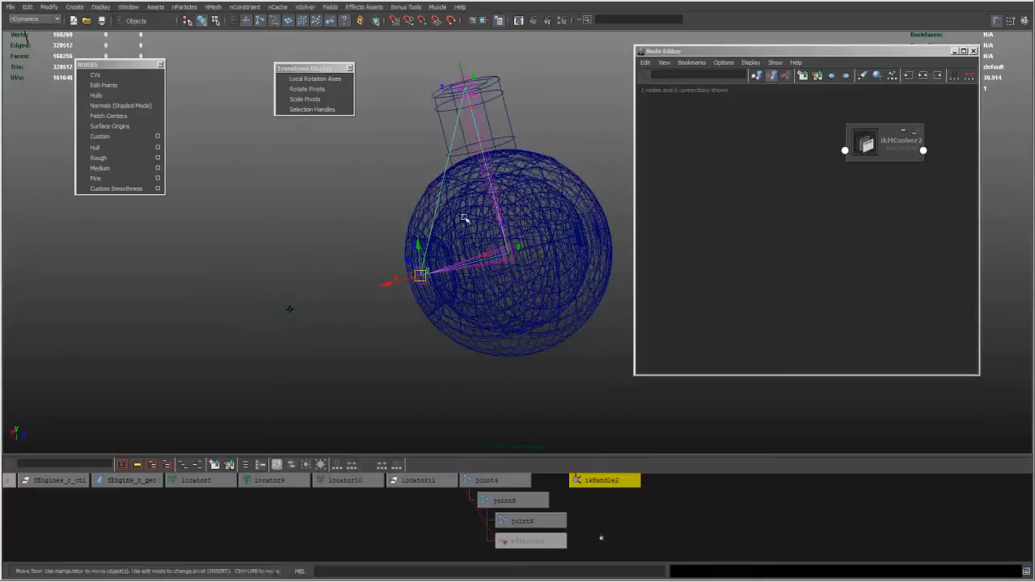
# Close the Node Editor to clear the view of the engine
pyautogui.moveTo(869, 51); pyautogui.dragTo(893, 63)
pyautogui.moveTo(535, 170)
pyautogui.keyDown('alt'); pyautogui.mouseDown()
pyautogui.moveTo(527, 174)
pyautogui.moveTo(555, 175)
pyautogui.moveTo(536, 167)
pyautogui.mouseUp(); pyautogui.keyUp('alt')
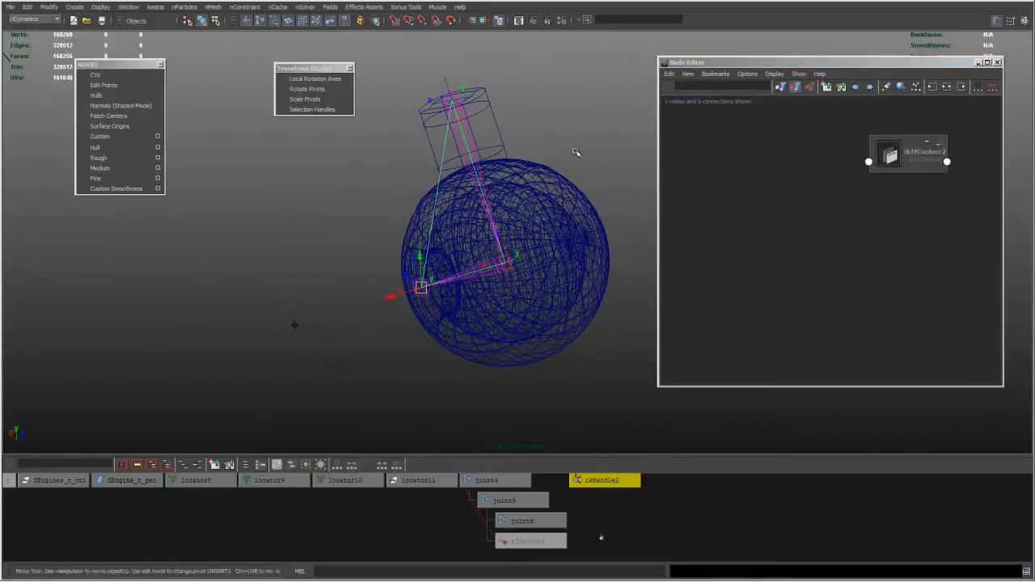
pyautogui.moveTo(812, 67); pyautogui.dragTo(808, 64)
pyautogui.hotkey('alt', 'F4')
pyautogui.scroll(-1, 684, 178)
pyautogui.keyDown('alt'); pyautogui.moveTo(666, 210); pyautogui.dragTo(681, 207); pyautogui.keyUp('alt')
pyautogui.scroll(-1, 617, 181)
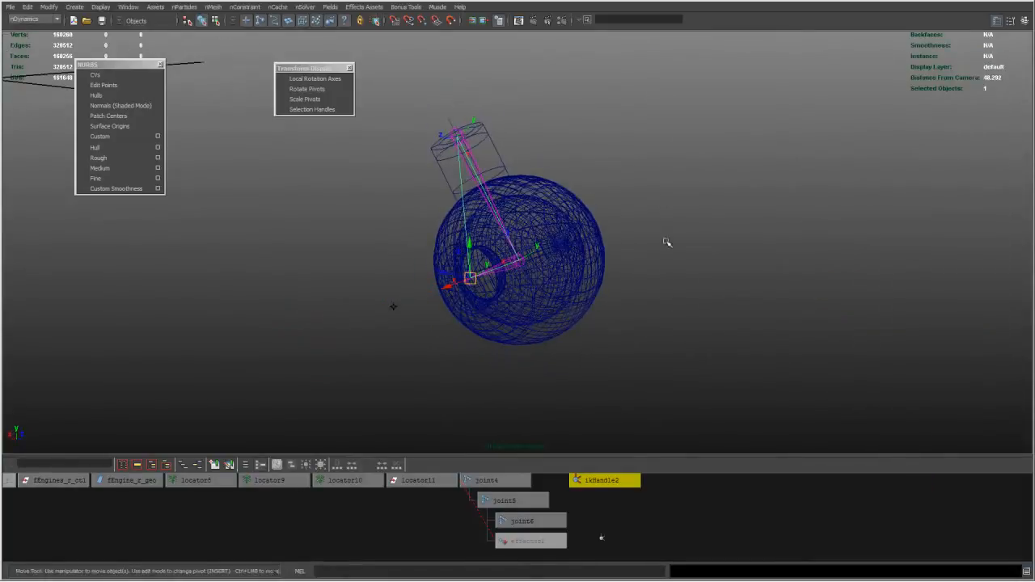
# Examine the engine's joint chain and IK handle from several angles
pyautogui.moveTo(555, 455); pyautogui.dragTo(559, 434)
pyautogui.scroll(-1, 530, 253)
pyautogui.scroll(-1, 529, 243)
pyautogui.keyDown('alt'); pyautogui.moveTo(552, 167); pyautogui.dragTo(459, 178); pyautogui.keyUp('alt')
pyautogui.keyDown('alt'); pyautogui.moveTo(463, 176); pyautogui.dragTo(450, 181, button='middle'); pyautogui.keyUp('alt')
pyautogui.keyDown('alt'); pyautogui.moveTo(449, 181); pyautogui.dragTo(521, 137); pyautogui.keyUp('alt')
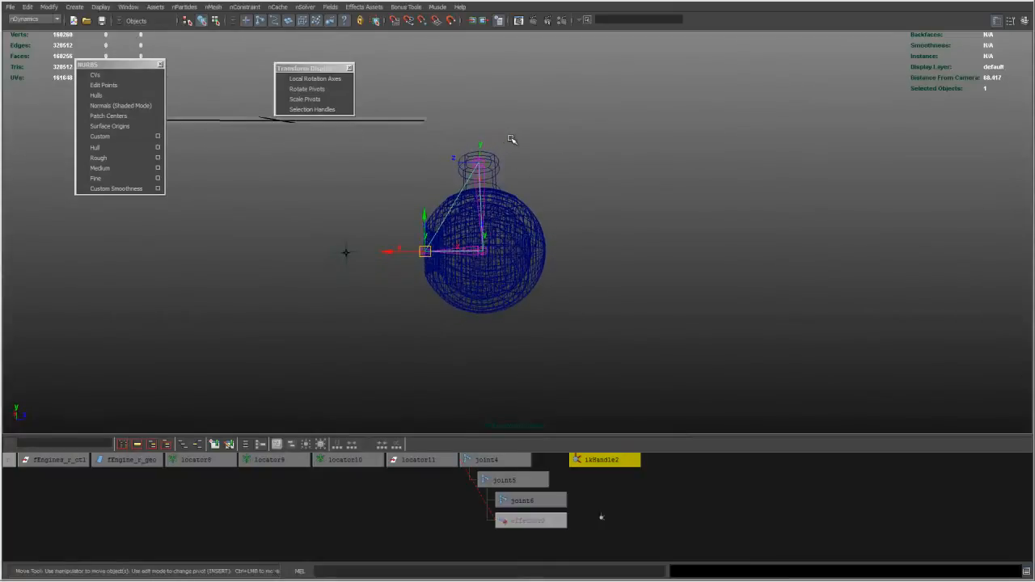
pyautogui.keyDown('alt'); pyautogui.moveTo(515, 151); pyautogui.dragTo(590, 146); pyautogui.keyUp('alt')
pyautogui.keyDown('alt'); pyautogui.moveTo(539, 166); pyautogui.dragTo(558, 175); pyautogui.keyUp('alt')
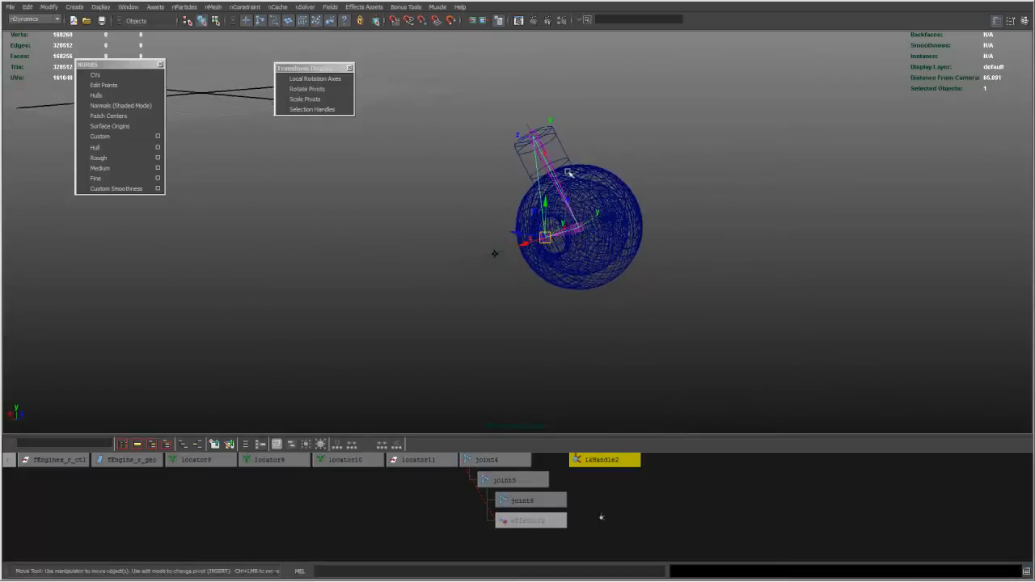
# Create a NURBS sphere primitive
pyautogui.press('space')
pyautogui.click(516, 122)
pyautogui.moveTo(525, 139)
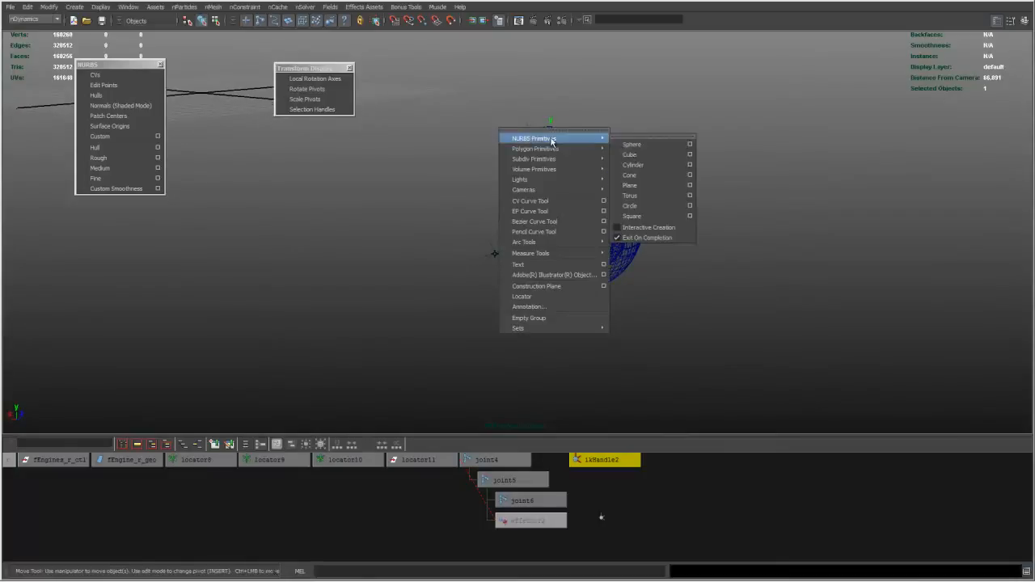
pyautogui.click(643, 149)
# Point-snap the NURBS sphere to joint5 at the centre of the engine ball
pyautogui.keyDown('alt'); pyautogui.moveTo(604, 143); pyautogui.dragTo(608, 119); pyautogui.keyUp('alt')
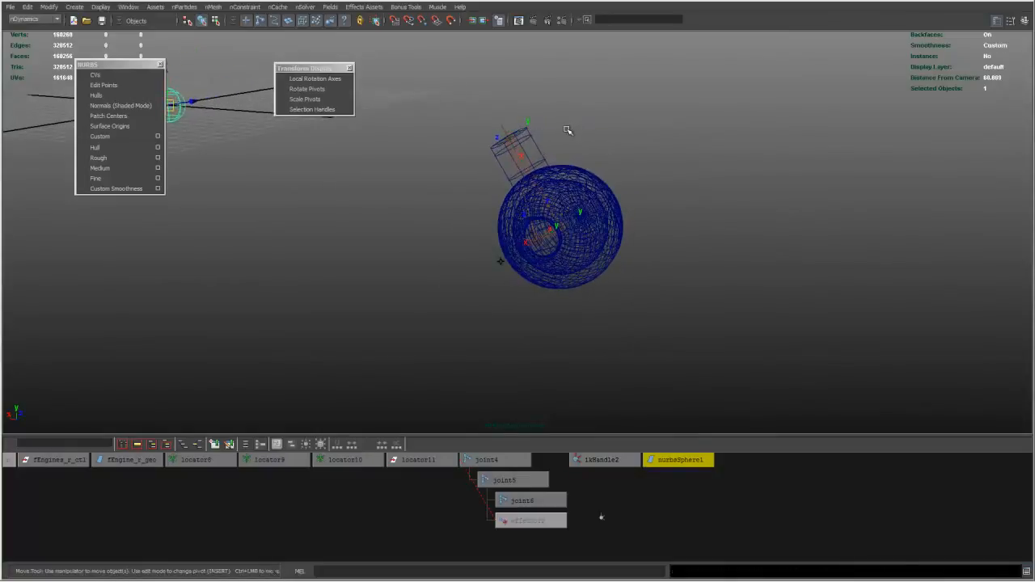
pyautogui.keyDown('alt'); pyautogui.moveTo(520, 155); pyautogui.dragTo(497, 138); pyautogui.keyUp('alt')
pyautogui.keyDown('alt'); pyautogui.moveTo(497, 139); pyautogui.dragTo(777, 185, button='right'); pyautogui.keyUp('alt')
pyautogui.keyDown('alt'); pyautogui.moveTo(776, 186); pyautogui.dragTo(619, 185, button='middle'); pyautogui.keyUp('alt')
pyautogui.keyDown('alt'); pyautogui.moveTo(619, 186); pyautogui.dragTo(654, 184); pyautogui.keyUp('alt')
pyautogui.keyDown('alt'); pyautogui.moveTo(653, 184); pyautogui.dragTo(731, 205, button='right'); pyautogui.keyUp('alt')
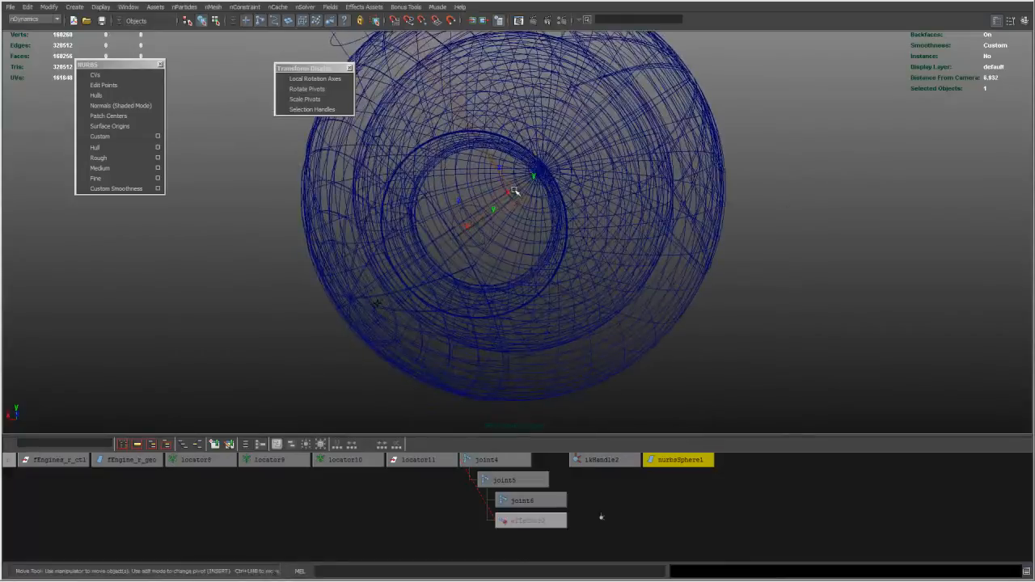
pyautogui.press('v')
pyautogui.moveTo(511, 191); pyautogui.dragTo(515, 193, button='middle')
pyautogui.keyDown('alt'); pyautogui.moveTo(606, 159); pyautogui.dragTo(431, 154, button='right'); pyautogui.keyUp('alt')
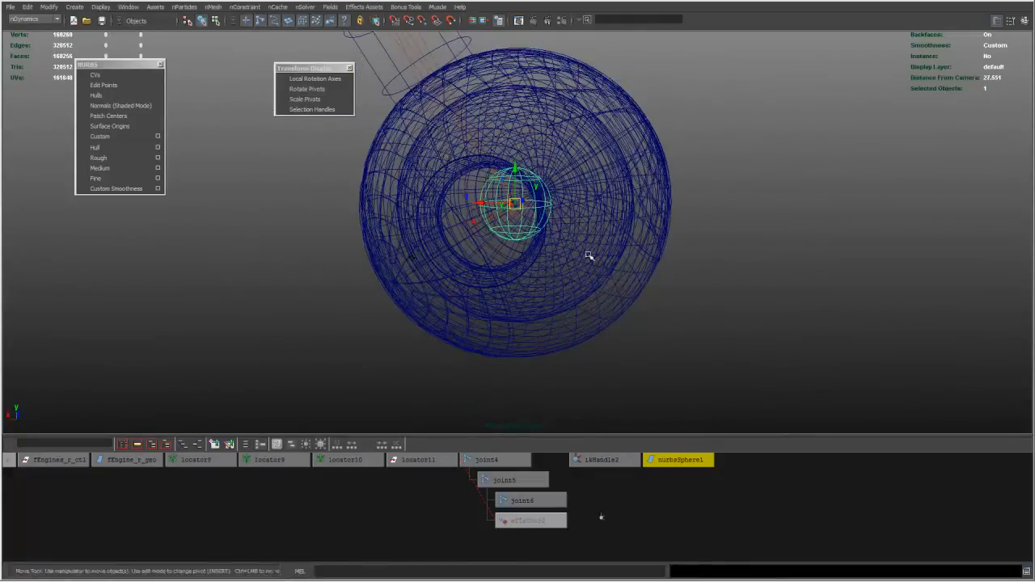
# Parent the NURBS sphere under the fEngine_r_geo node in the hierarchy
pyautogui.keyDown('alt'); pyautogui.moveTo(676, 473); pyautogui.dragTo(545, 486, button='right'); pyautogui.keyUp('alt')
pyautogui.moveTo(648, 474); pyautogui.dragTo(435, 485, button='middle')
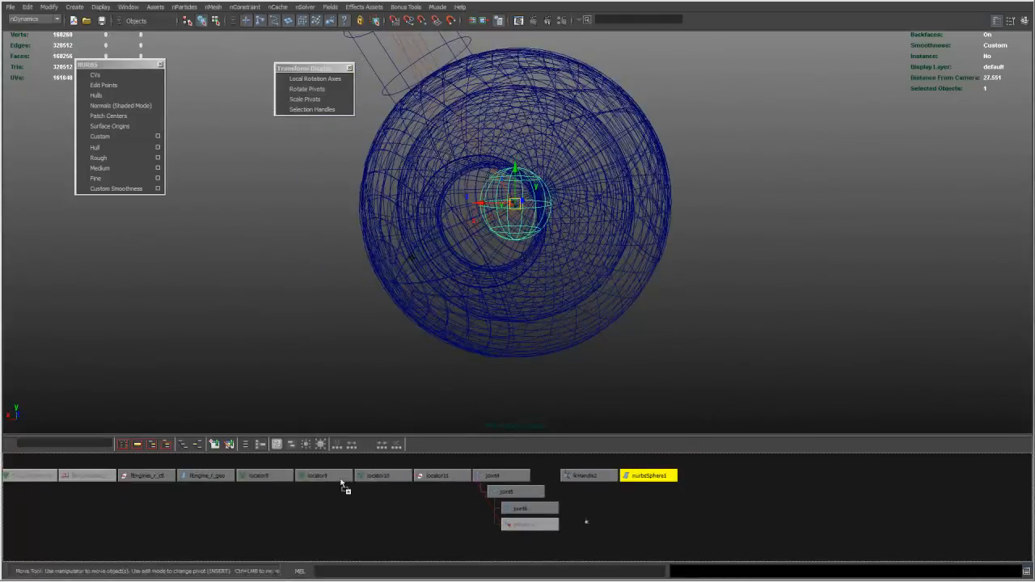
pyautogui.moveTo(189, 476); pyautogui.dragTo(191, 477, button='middle')
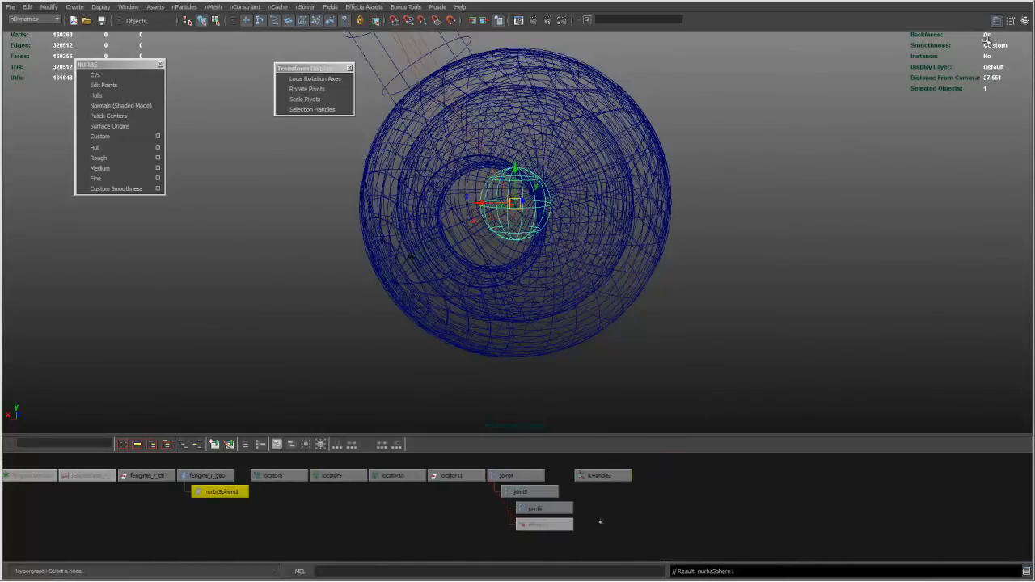
# Set the sphere's Rotate X, Y and Z to 0, and unparent it from the engine geometry
pyautogui.click(1024, 21)
pyautogui.doubleClick(1000, 121)
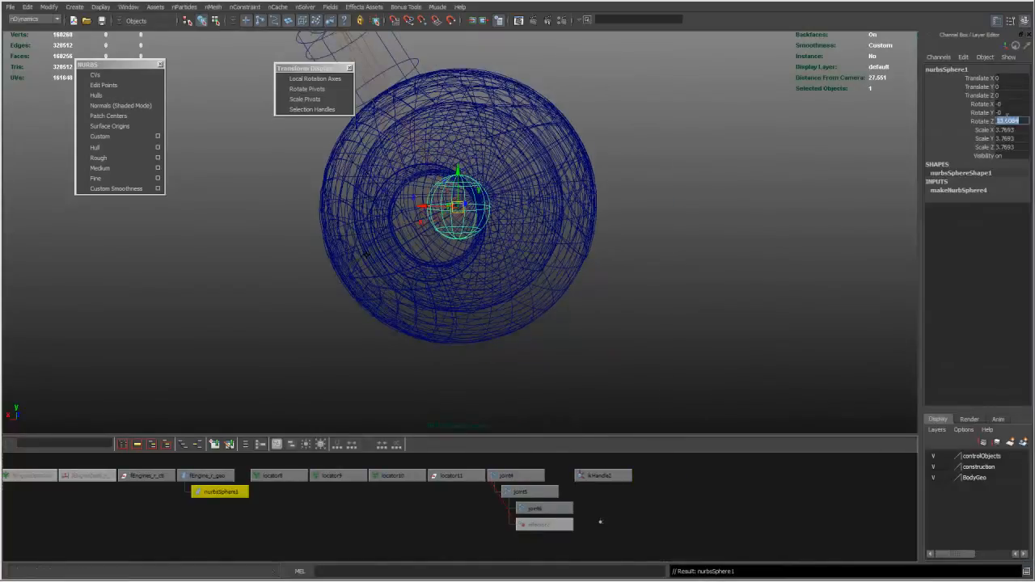
pyautogui.moveTo(1014, 102); pyautogui.dragTo(1011, 122)
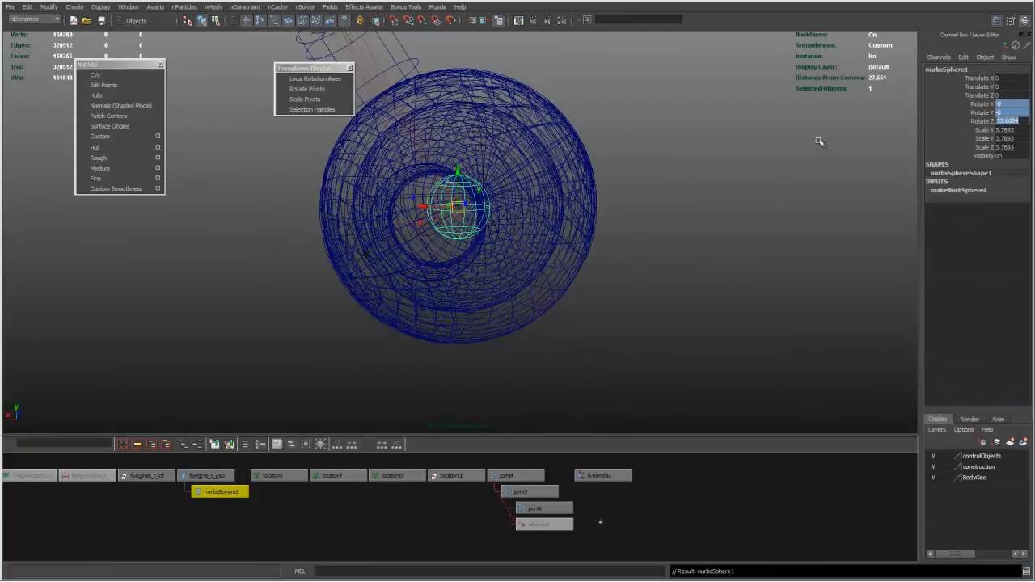
pyautogui.write('0')
pyautogui.press('Return')
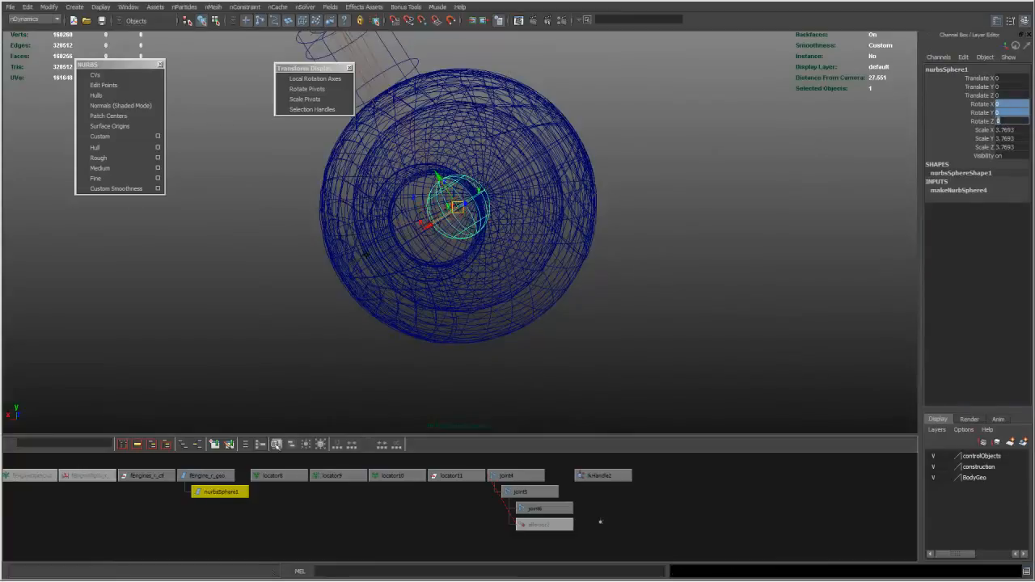
pyautogui.moveTo(230, 492); pyautogui.dragTo(699, 495, button='middle')
# Set the NURBS sphere's construction radius to 12 so that it encloses the engine
pyautogui.scroll(-2, 597, 322)
pyautogui.keyDown('alt'); pyautogui.moveTo(597, 322); pyautogui.dragTo(511, 282); pyautogui.keyUp('alt')
pyautogui.keyDown('alt'); pyautogui.moveTo(511, 282); pyautogui.dragTo(503, 272, button='right'); pyautogui.keyUp('alt')
pyautogui.keyDown('alt'); pyautogui.moveTo(503, 272); pyautogui.dragTo(564, 257); pyautogui.keyUp('alt')
pyautogui.click(959, 190)
pyautogui.doubleClick(1009, 199)
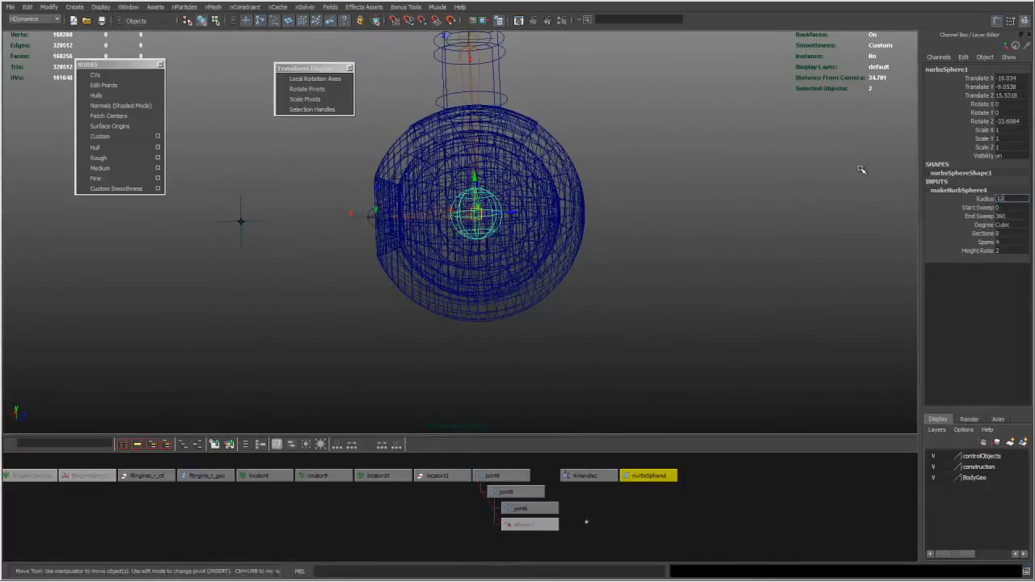
pyautogui.write('12')
pyautogui.press('Return')
pyautogui.keyDown('alt'); pyautogui.moveTo(702, 171); pyautogui.dragTo(513, 155, button='right'); pyautogui.keyUp('alt')
pyautogui.keyDown('alt'); pyautogui.moveTo(513, 154); pyautogui.dragTo(596, 148); pyautogui.keyUp('alt')
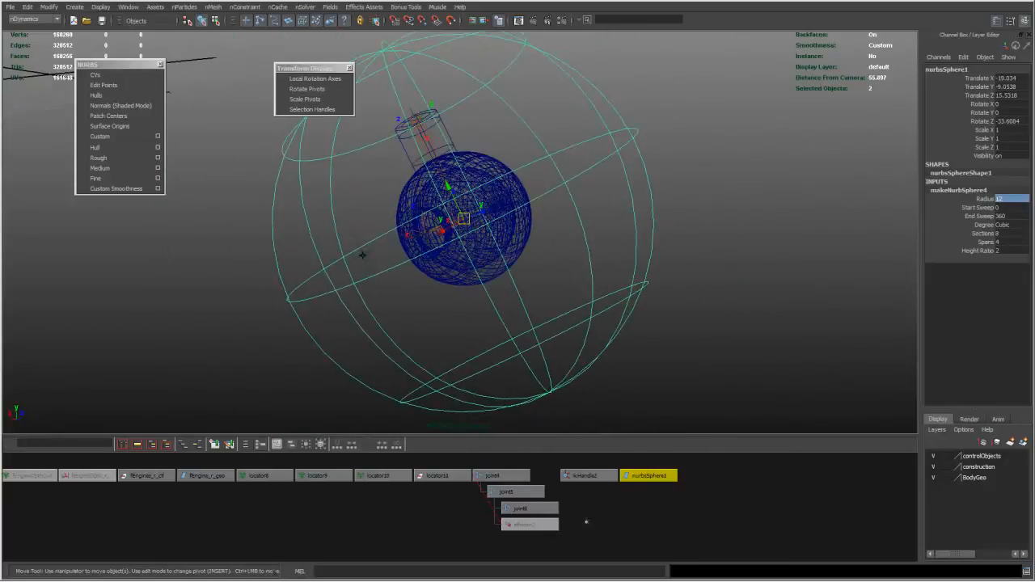
pyautogui.keyDown('alt'); pyautogui.moveTo(833, 216); pyautogui.dragTo(751, 222, button='right'); pyautogui.keyUp('alt')
pyautogui.keyDown('alt'); pyautogui.moveTo(751, 221); pyautogui.dragTo(660, 223); pyautogui.keyUp('alt')
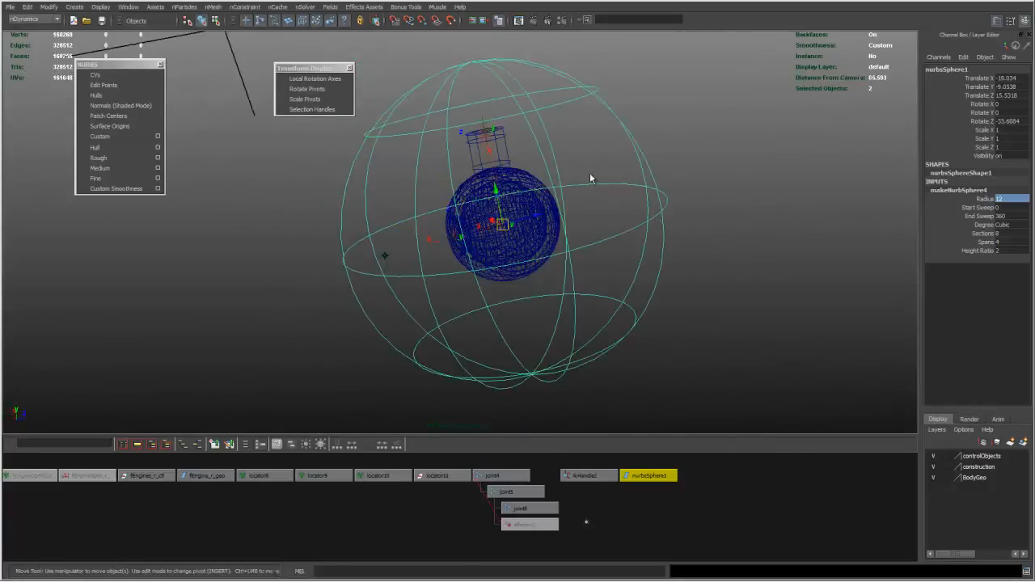
# Create a NURBS circle primitive to serve as the engine's control
pyautogui.click(614, 176)
pyautogui.click(594, 176)
pyautogui.moveTo(600, 197)
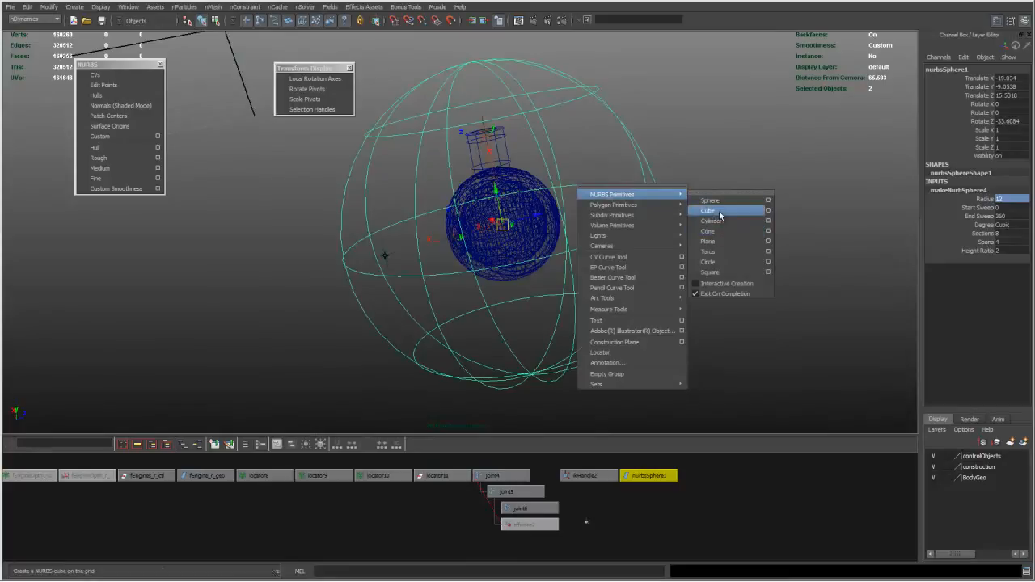
pyautogui.click(709, 262)
pyautogui.keyDown('alt'); pyautogui.moveTo(670, 243); pyautogui.dragTo(703, 231); pyautogui.keyUp('alt')
pyautogui.keyDown('alt'); pyautogui.moveTo(703, 231); pyautogui.dragTo(599, 204, button='right'); pyautogui.keyUp('alt')
pyautogui.keyDown('alt'); pyautogui.moveTo(583, 200); pyautogui.dragTo(631, 199); pyautogui.keyUp('alt')
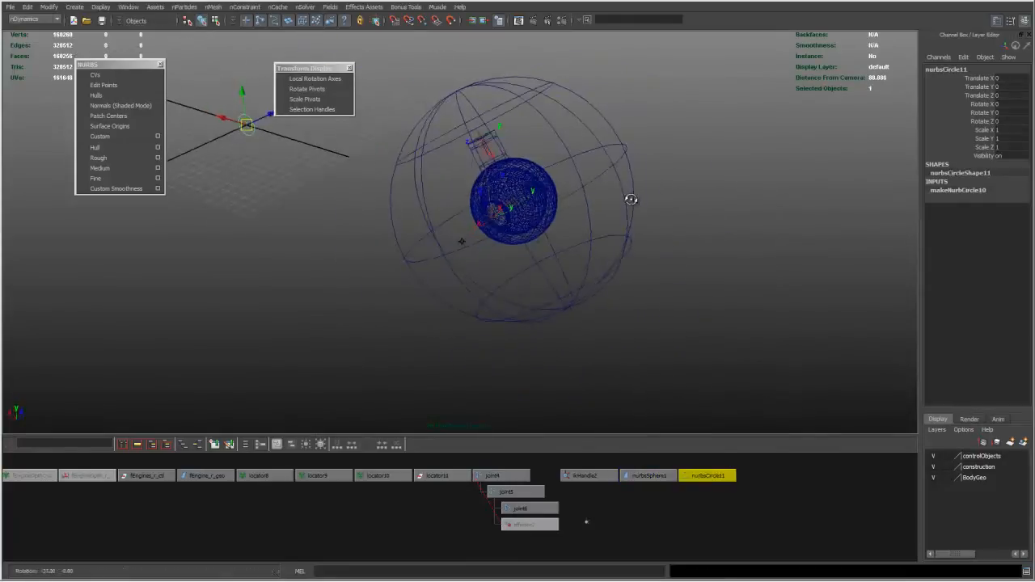
# Select the large NURBS sphere and display its edit points
pyautogui.keyDown('alt'); pyautogui.moveTo(564, 199); pyautogui.dragTo(561, 222, button='middle'); pyautogui.keyUp('alt')
pyautogui.keyDown('alt'); pyautogui.moveTo(561, 222); pyautogui.dragTo(544, 230); pyautogui.keyUp('alt')
pyautogui.click(402, 195)
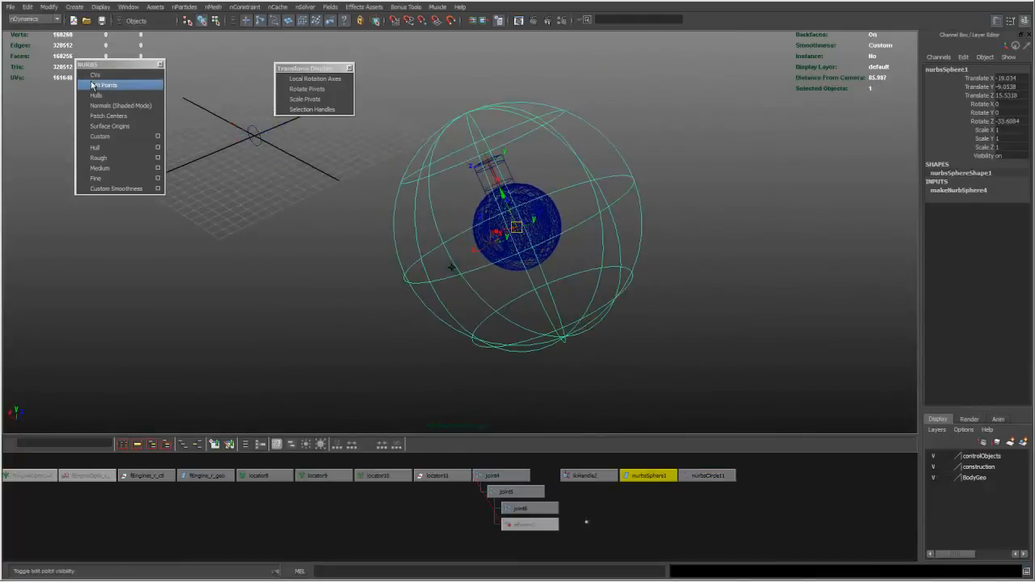
pyautogui.keyDown('alt'); pyautogui.moveTo(234, 124); pyautogui.dragTo(442, 146); pyautogui.keyUp('alt')
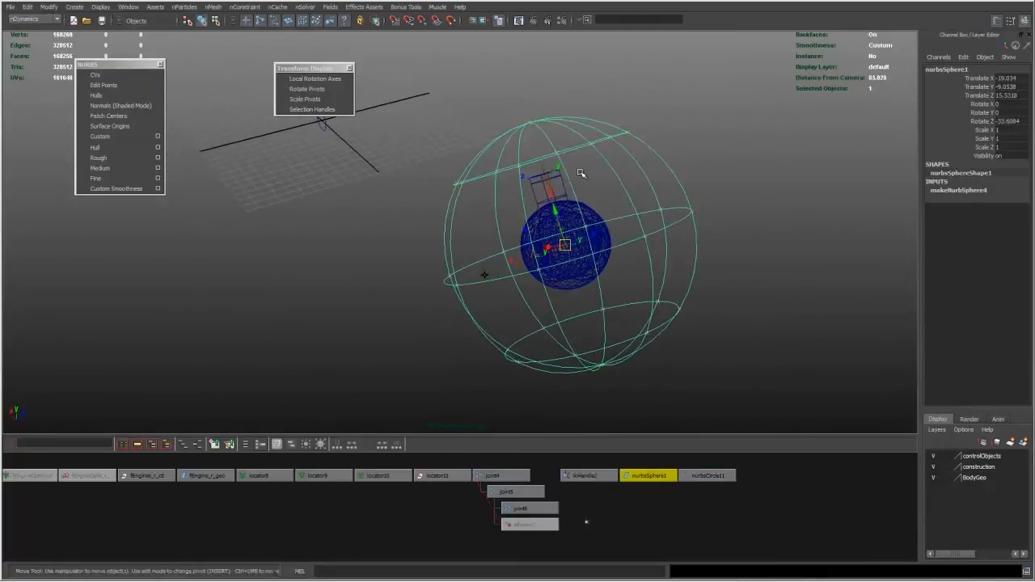
# Shade the view and snap the NURBS circle onto the sphere's edit point in front of the engine opening
pyautogui.press('5')
pyautogui.moveTo(569, 192)
pyautogui.keyDown('alt'); pyautogui.mouseDown()
pyautogui.moveTo(362, 128)
pyautogui.moveTo(360, 138)
pyautogui.mouseUp(); pyautogui.keyUp('alt')
pyautogui.press('Right')
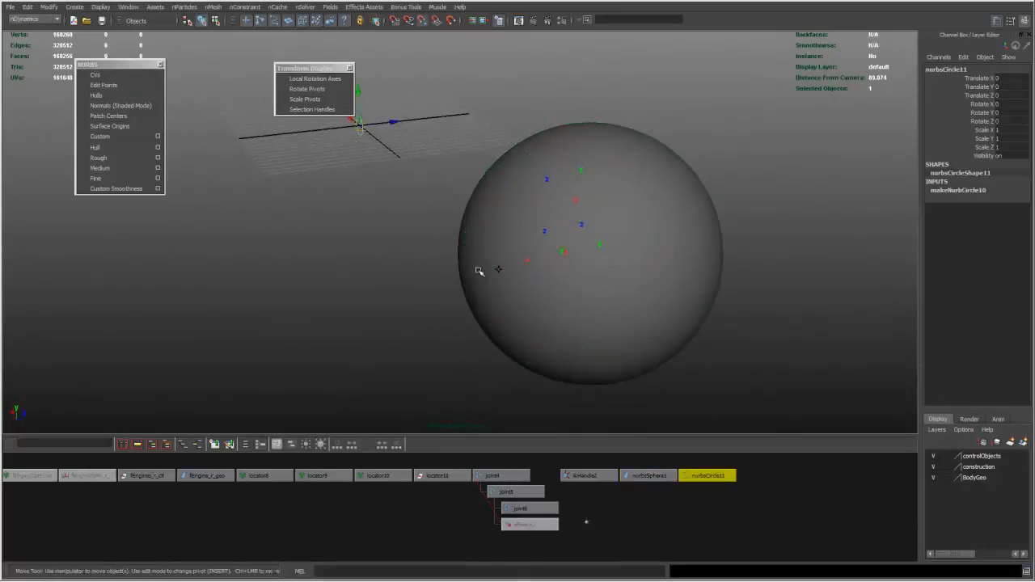
pyautogui.keyDown('alt'); pyautogui.moveTo(405, 259); pyautogui.dragTo(440, 247); pyautogui.keyUp('alt')
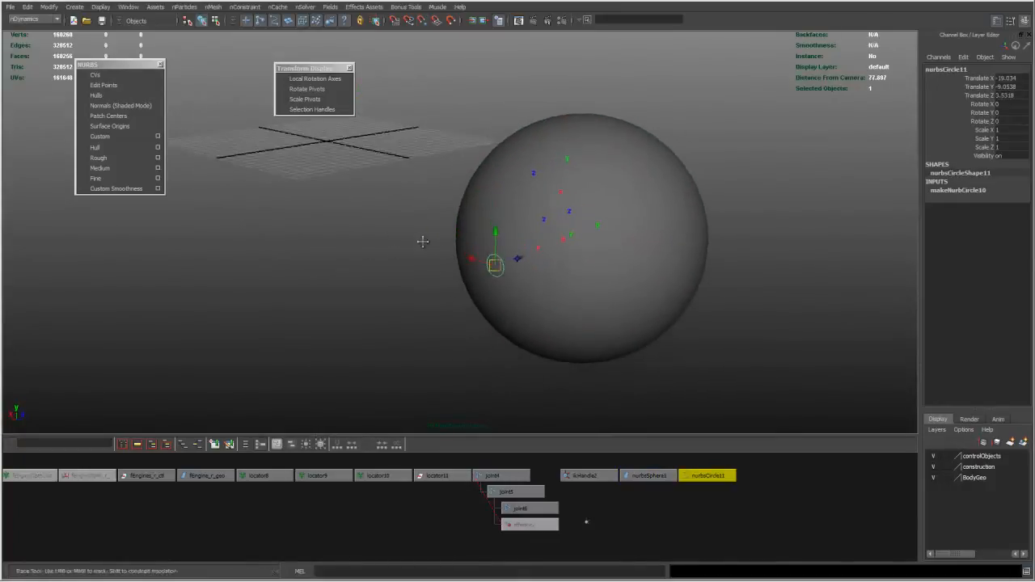
pyautogui.keyDown('alt'); pyautogui.moveTo(439, 247); pyautogui.dragTo(381, 241, button='middle'); pyautogui.keyUp('alt')
pyautogui.keyDown('alt'); pyautogui.moveTo(381, 240); pyautogui.dragTo(508, 237, button='right'); pyautogui.keyUp('alt')
pyautogui.moveTo(507, 237)
pyautogui.keyDown('alt'); pyautogui.mouseDown()
pyautogui.moveTo(476, 234)
pyautogui.moveTo(513, 231)
pyautogui.mouseUp(); pyautogui.keyUp('alt')
pyautogui.keyDown('alt'); pyautogui.moveTo(514, 239); pyautogui.dragTo(539, 241); pyautogui.keyUp('alt')
pyautogui.keyDown('alt'); pyautogui.moveTo(654, 112); pyautogui.dragTo(662, 140); pyautogui.keyUp('alt')
# Turn off double-sided display on the large sphere so the engine inside can be seen in shaded view
pyautogui.moveTo(695, 102); pyautogui.dragTo(703, 125)
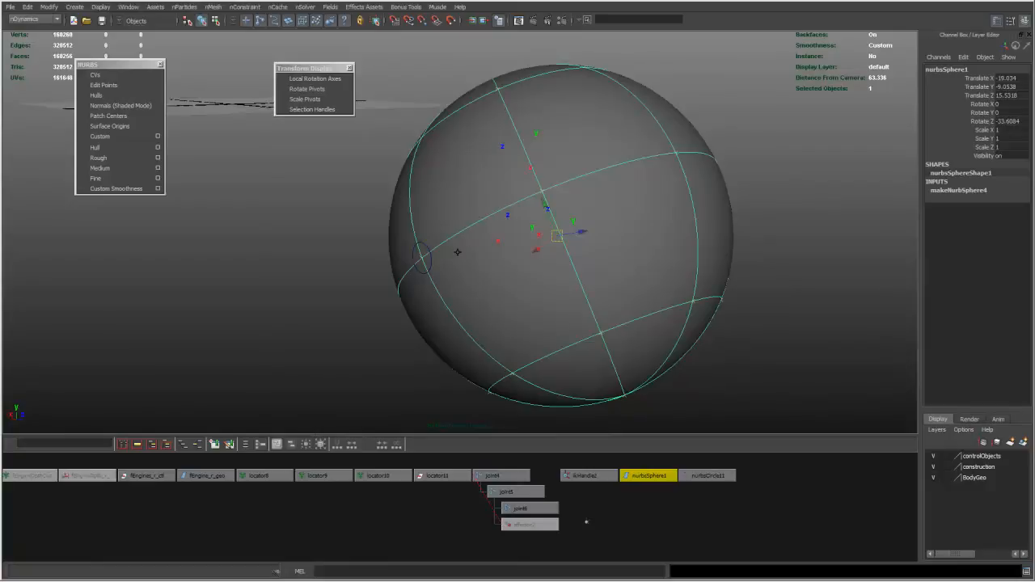
pyautogui.keyDown('alt'); pyautogui.moveTo(716, 212); pyautogui.dragTo(649, 222); pyautogui.keyUp('alt')
pyautogui.keyDown('alt'); pyautogui.moveTo(649, 222); pyautogui.dragTo(557, 224, button='middle'); pyautogui.keyUp('alt')
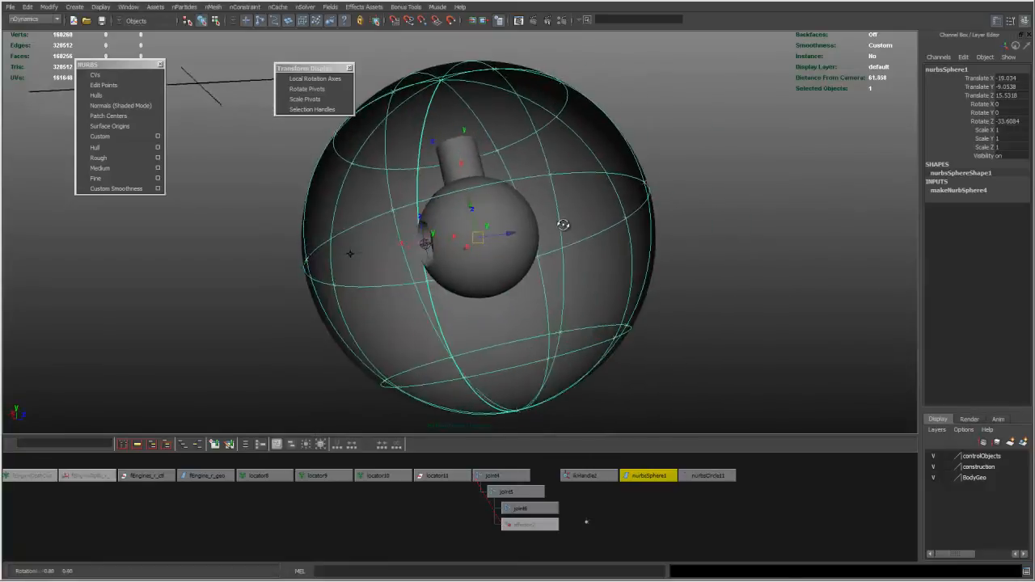
pyautogui.keyDown('alt'); pyautogui.moveTo(557, 224); pyautogui.dragTo(576, 218); pyautogui.keyUp('alt')
pyautogui.click(662, 165)
pyautogui.keyDown('alt'); pyautogui.moveTo(581, 154); pyautogui.dragTo(613, 157); pyautogui.keyUp('alt')
pyautogui.keyDown('alt'); pyautogui.moveTo(613, 157); pyautogui.dragTo(702, 182, button='right'); pyautogui.keyUp('alt')
pyautogui.keyDown('alt'); pyautogui.moveTo(614, 181); pyautogui.dragTo(688, 159); pyautogui.keyUp('alt')
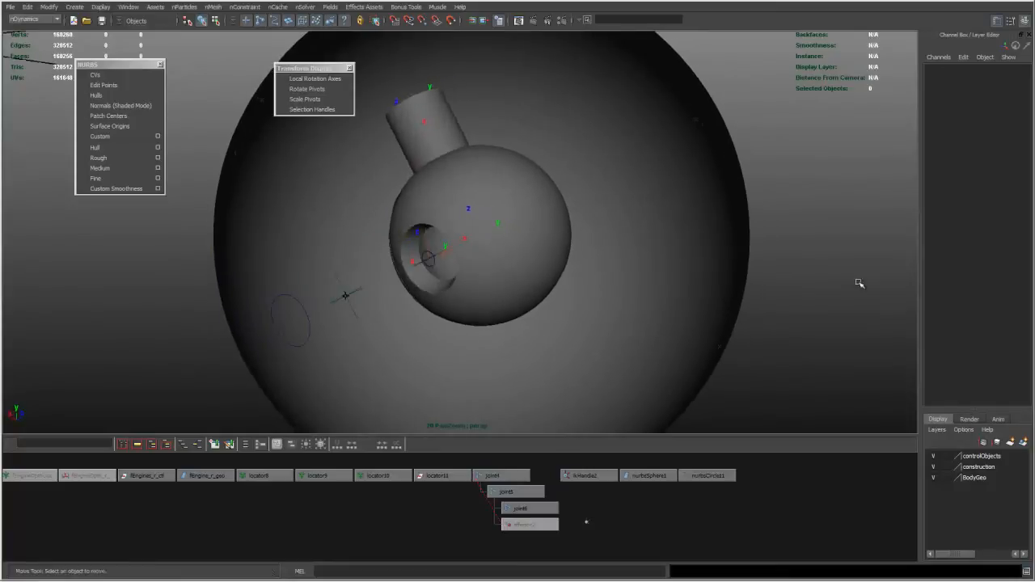
# Add the large sphere to a new display layer and set that layer to Reference
pyautogui.click(711, 302)
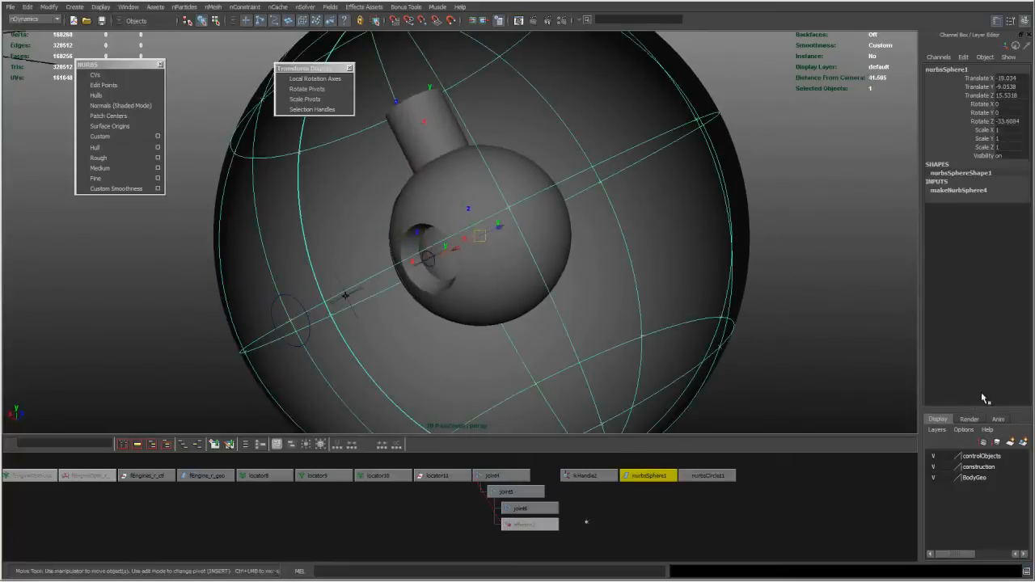
pyautogui.click(1024, 445)
pyautogui.click(948, 458)
pyautogui.click(947, 458)
pyautogui.keyDown('alt'); pyautogui.moveTo(716, 304); pyautogui.dragTo(741, 265, button='middle'); pyautogui.keyUp('alt')
pyautogui.click(670, 292)
pyautogui.keyDown('alt'); pyautogui.moveTo(670, 292); pyautogui.dragTo(575, 277); pyautogui.keyUp('alt')
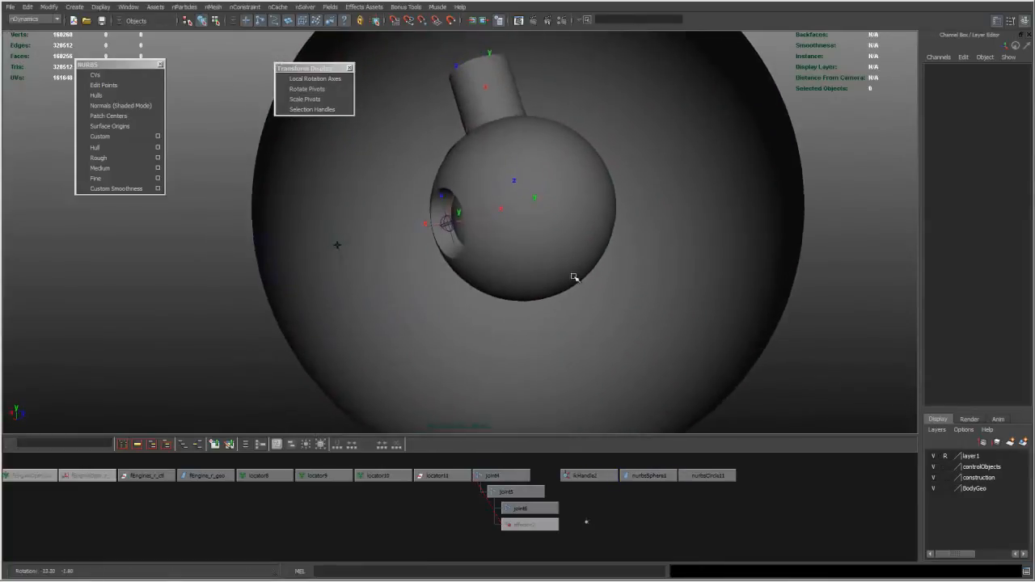
# Select the NURBS circle and group it
pyautogui.click(245, 243)
pyautogui.keyDown('alt'); pyautogui.moveTo(245, 242); pyautogui.dragTo(323, 249); pyautogui.keyUp('alt')
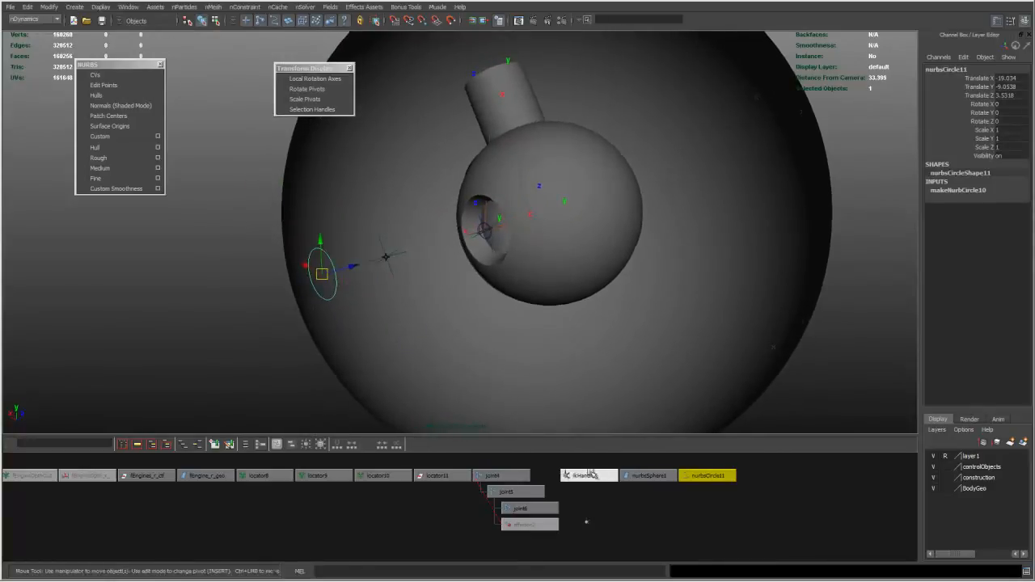
pyautogui.keyDown('alt'); pyautogui.moveTo(730, 354); pyautogui.dragTo(613, 308, button='right'); pyautogui.keyUp('alt')
pyautogui.keyDown('alt'); pyautogui.moveTo(613, 308); pyautogui.dragTo(631, 307); pyautogui.keyUp('alt')
pyautogui.keyDown('alt'); pyautogui.moveTo(598, 269); pyautogui.dragTo(584, 259); pyautogui.keyUp('alt')
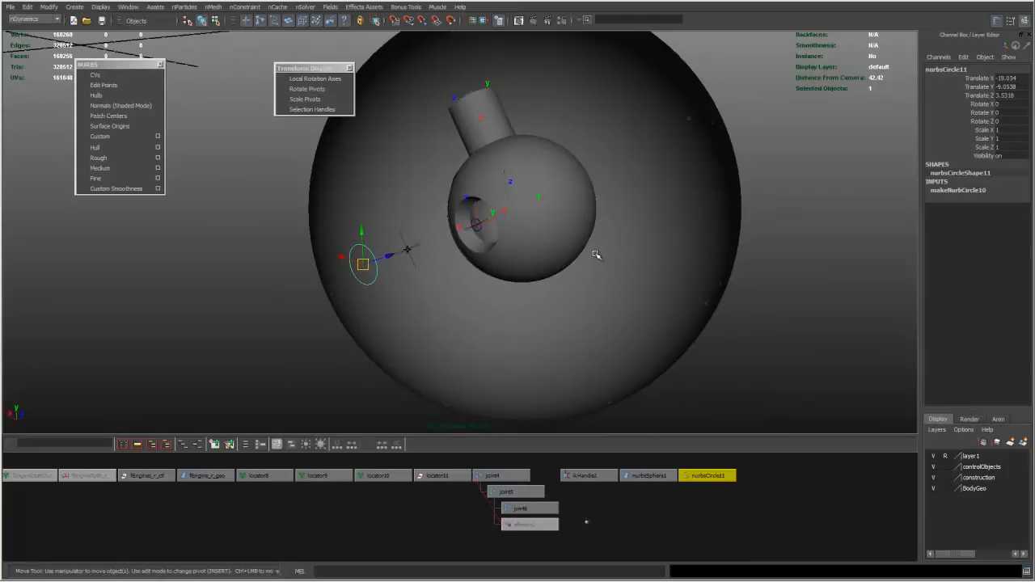
pyautogui.hotkey('ctrl', 'g')
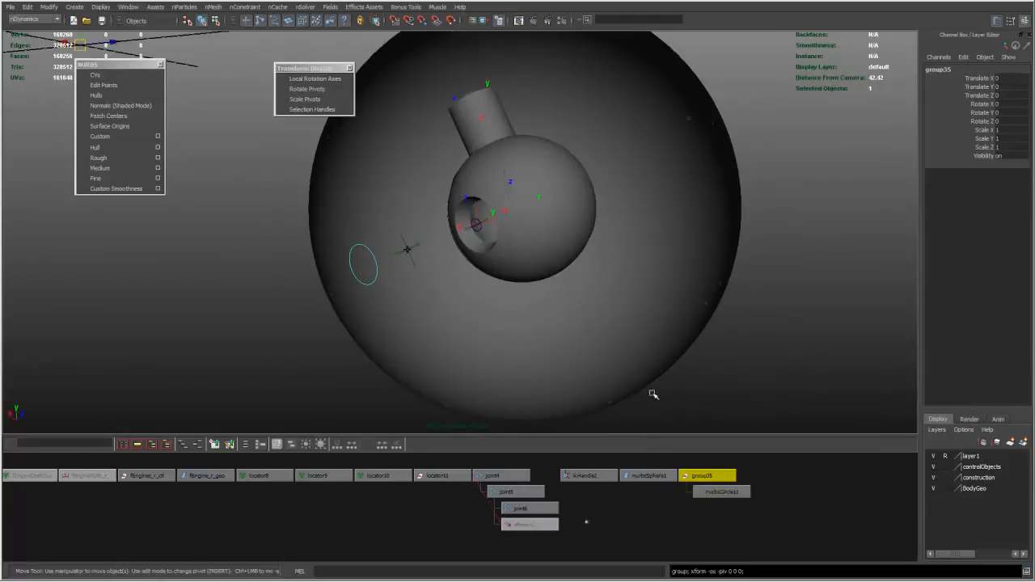
pyautogui.keyDown('alt'); pyautogui.moveTo(655, 402); pyautogui.dragTo(629, 351); pyautogui.keyUp('alt')
# Parent the circle's group under the circle and set the group's translation and rotation to 0
pyautogui.moveTo(727, 489); pyautogui.dragTo(765, 474, button='middle')
pyautogui.keyDown('alt'); pyautogui.moveTo(772, 343); pyautogui.dragTo(737, 331); pyautogui.keyUp('alt')
pyautogui.moveTo(1016, 79); pyautogui.dragTo(1020, 121)
pyautogui.press('Return')
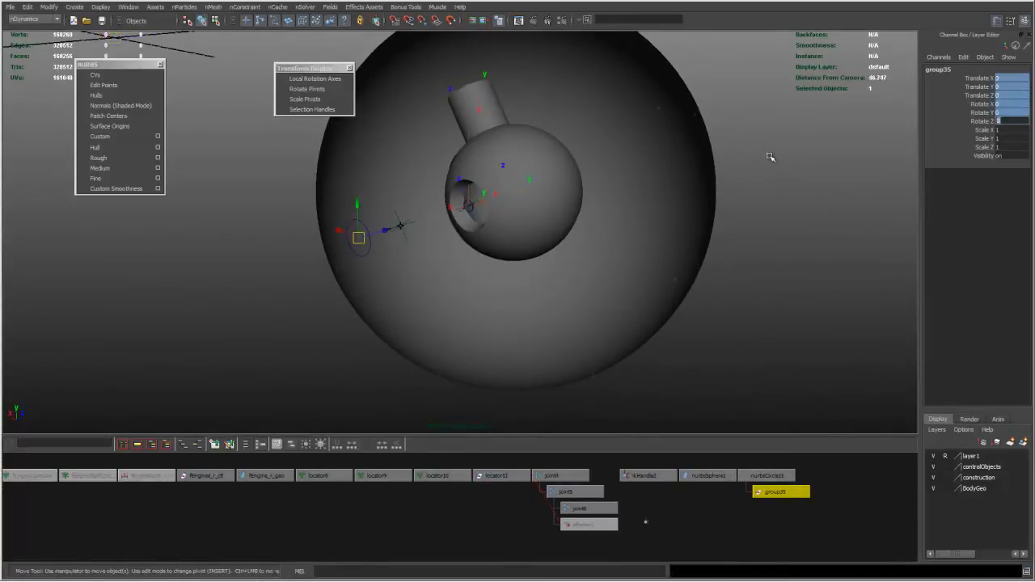
# Unparent the group and parent the NURBS circle back under it
pyautogui.moveTo(785, 490); pyautogui.dragTo(828, 475, button='middle')
pyautogui.moveTo(767, 476); pyautogui.dragTo(827, 483, button='middle')
pyautogui.keyDown('alt'); pyautogui.moveTo(678, 319); pyautogui.dragTo(640, 315, button='middle'); pyautogui.keyUp('alt')
pyautogui.keyDown('alt'); pyautogui.moveTo(640, 315); pyautogui.dragTo(578, 302); pyautogui.keyUp('alt')
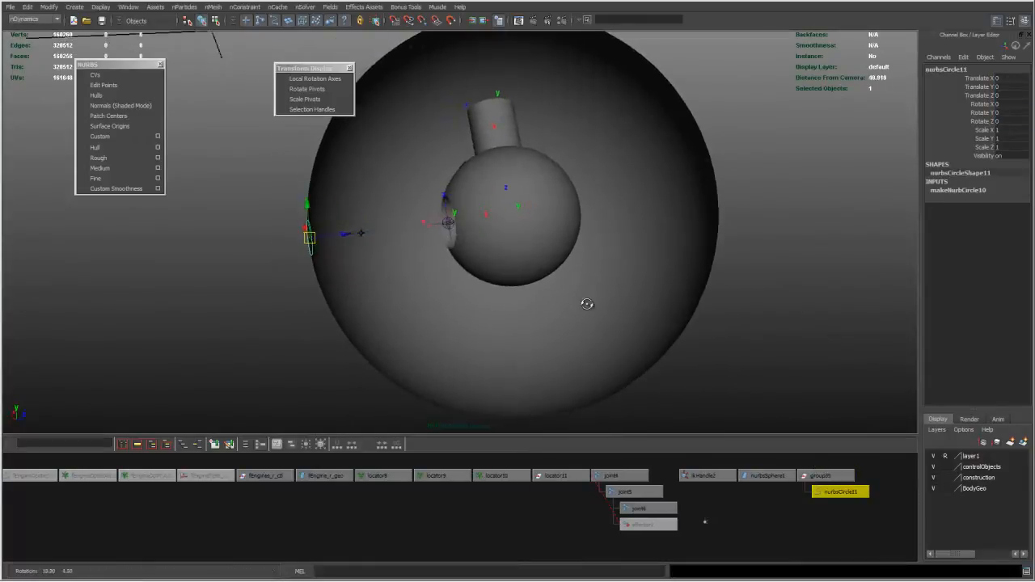
# Parent ikHandle2 under the NURBS circle
pyautogui.keyDown('alt'); pyautogui.moveTo(578, 303); pyautogui.dragTo(594, 277, button='middle'); pyautogui.keyUp('alt')
pyautogui.keyDown('alt'); pyautogui.moveTo(595, 276); pyautogui.dragTo(594, 279); pyautogui.keyUp('alt')
pyautogui.keyDown('alt'); pyautogui.moveTo(594, 280); pyautogui.dragTo(575, 275, button='middle'); pyautogui.keyUp('alt')
pyautogui.keyDown('alt'); pyautogui.moveTo(615, 286); pyautogui.dragTo(560, 284, button='right'); pyautogui.keyUp('alt')
pyautogui.keyDown('alt'); pyautogui.moveTo(560, 284); pyautogui.dragTo(524, 279); pyautogui.keyUp('alt')
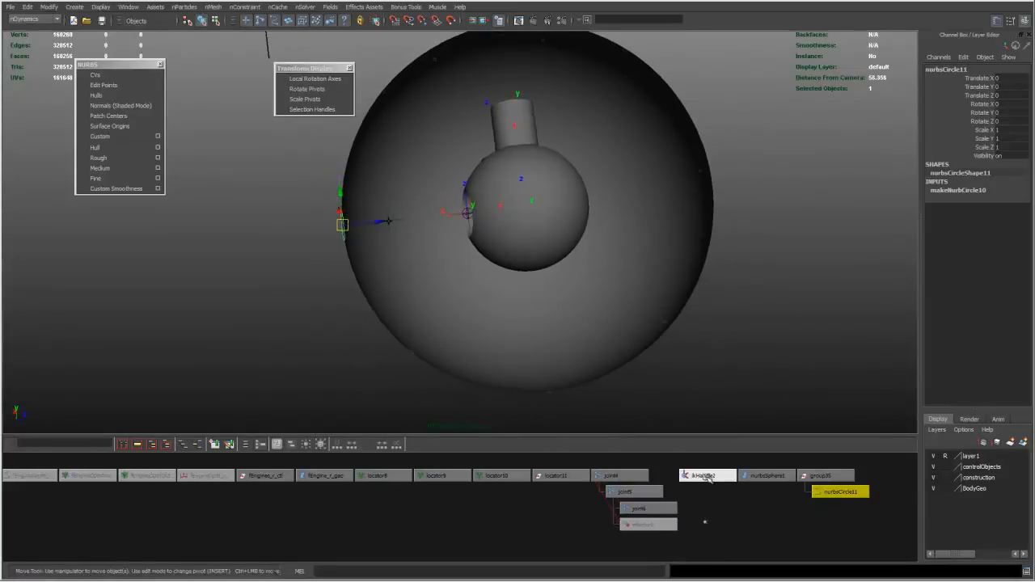
pyautogui.press('p')
pyautogui.keyDown('alt'); pyautogui.moveTo(555, 343); pyautogui.dragTo(578, 342); pyautogui.keyUp('alt')
# Select the NURBS circle and switch layer1 from Reference back to normal display
pyautogui.press('Up')
pyautogui.keyDown('alt'); pyautogui.moveTo(307, 224); pyautogui.dragTo(314, 250); pyautogui.keyUp('alt')
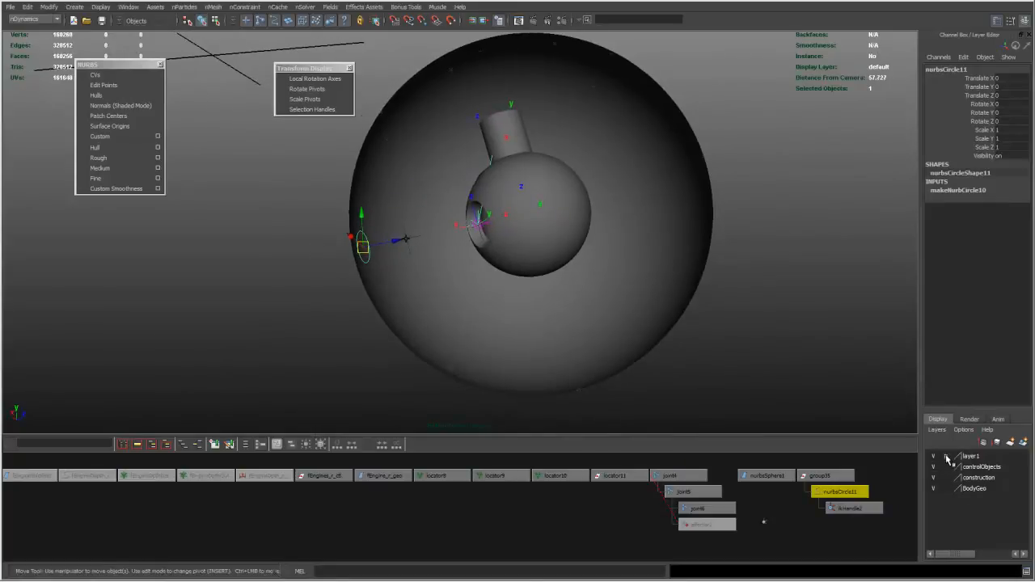
pyautogui.click(361, 331)
pyautogui.keyDown('alt'); pyautogui.moveTo(349, 326); pyautogui.dragTo(335, 314); pyautogui.keyUp('alt')
pyautogui.moveTo(362, 228); pyautogui.dragTo(363, 229)
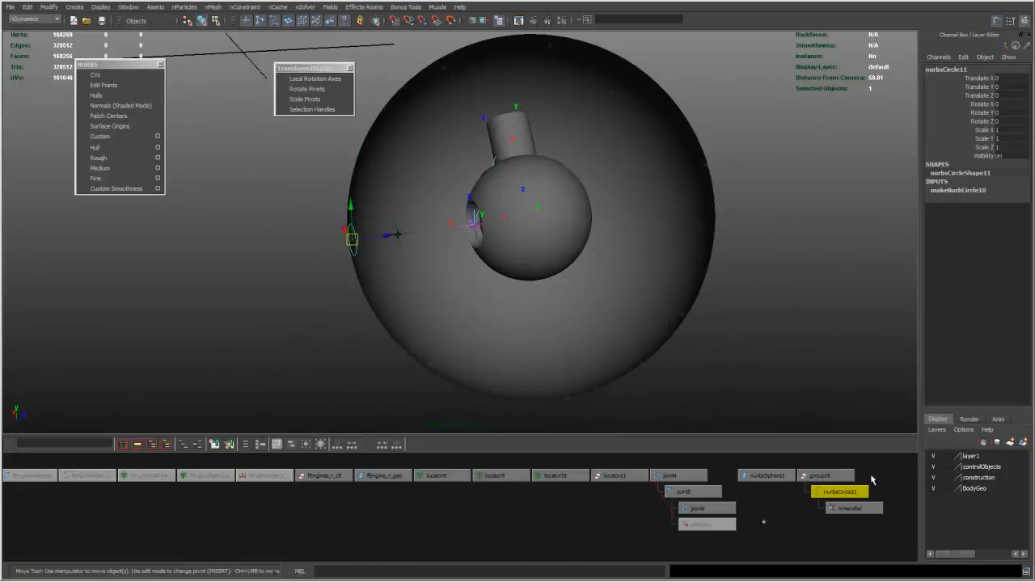
pyautogui.keyDown('alt'); pyautogui.moveTo(550, 487); pyautogui.dragTo(491, 486, button='middle'); pyautogui.keyUp('alt')
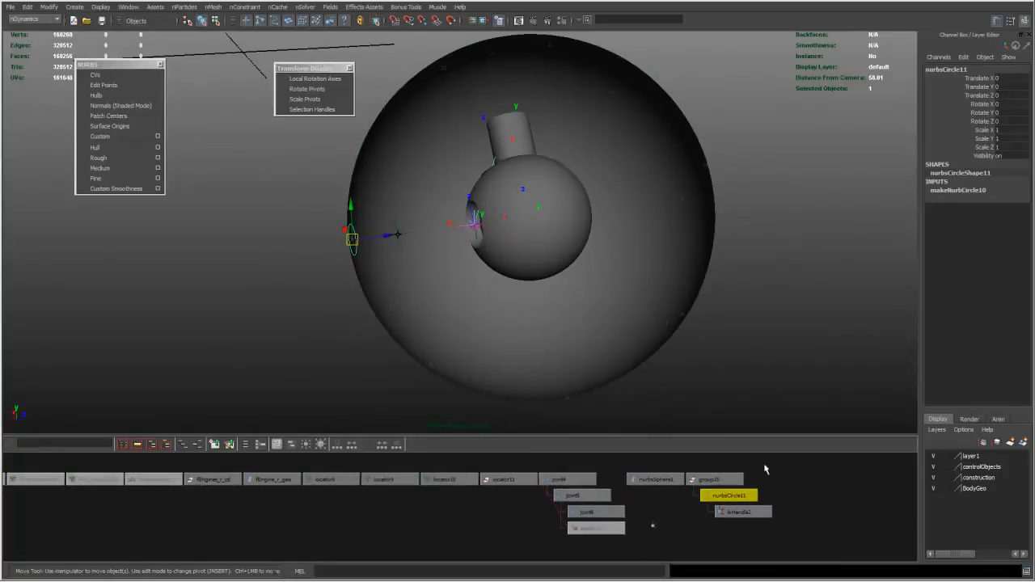
# Constrain the NURBS circle to the large sphere's surface with a Geometry constraint
pyautogui.click(651, 480)
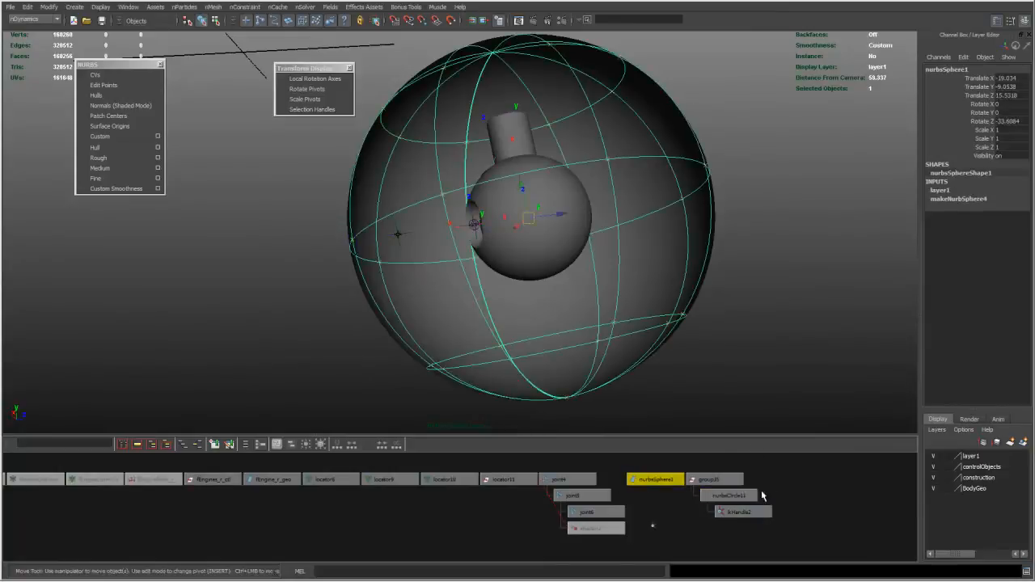
pyautogui.keyDown('shift'); pyautogui.click(735, 496); pyautogui.keyUp('shift')
pyautogui.keyDown('alt'); pyautogui.moveTo(522, 347); pyautogui.dragTo(583, 267); pyautogui.keyUp('alt')
pyautogui.click(696, 284)
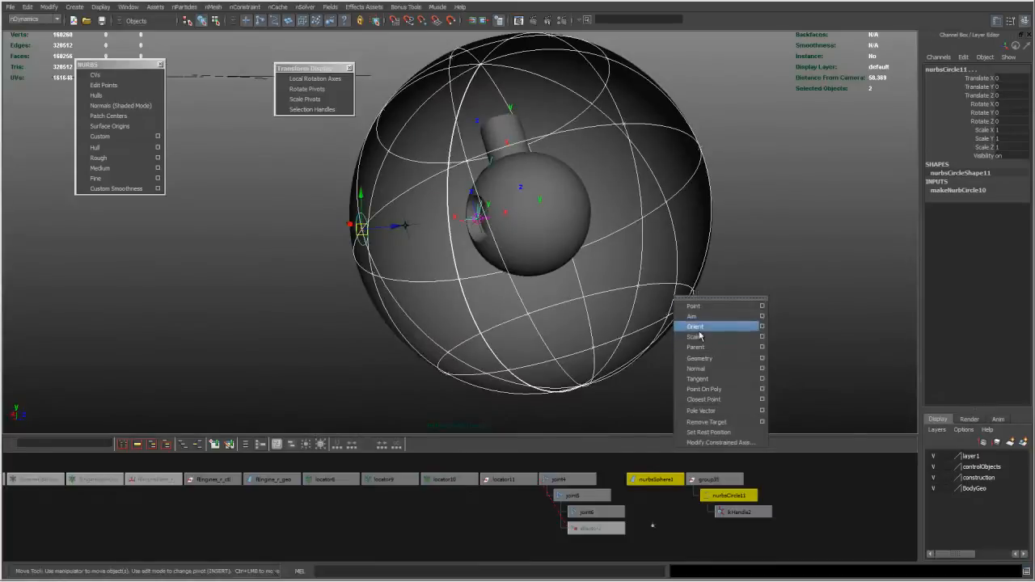
pyautogui.click(700, 358)
pyautogui.keyDown('alt'); pyautogui.moveTo(608, 308); pyautogui.dragTo(732, 410); pyautogui.keyUp('alt')
# Set the large sphere's display layer, layer1, to Reference
pyautogui.click(655, 480)
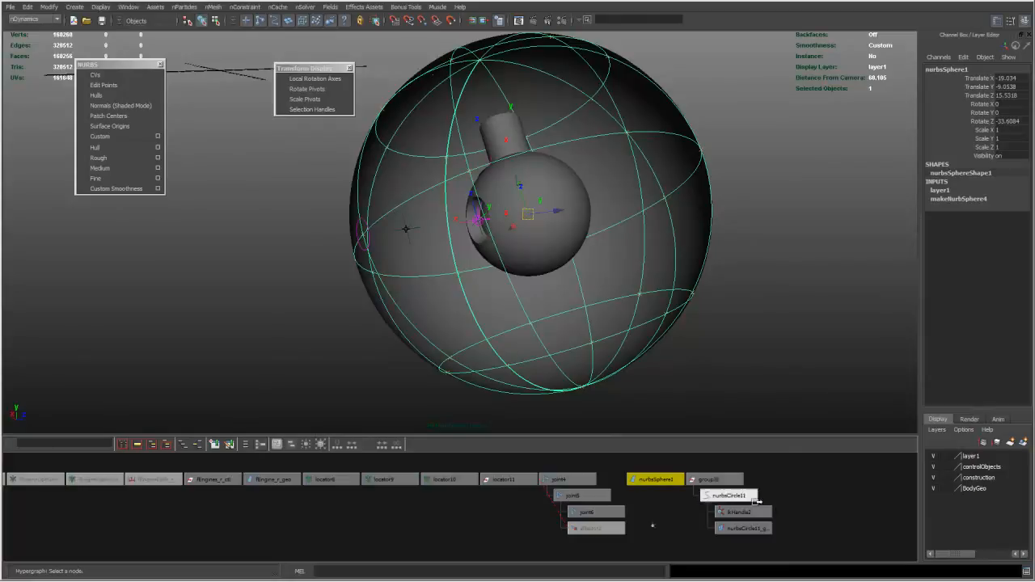
pyautogui.click(323, 215)
pyautogui.click(944, 456)
pyautogui.click(945, 457)
# Test the geometry constraint by moving the NURBS circle across the sphere, and undo the move
pyautogui.click(370, 229)
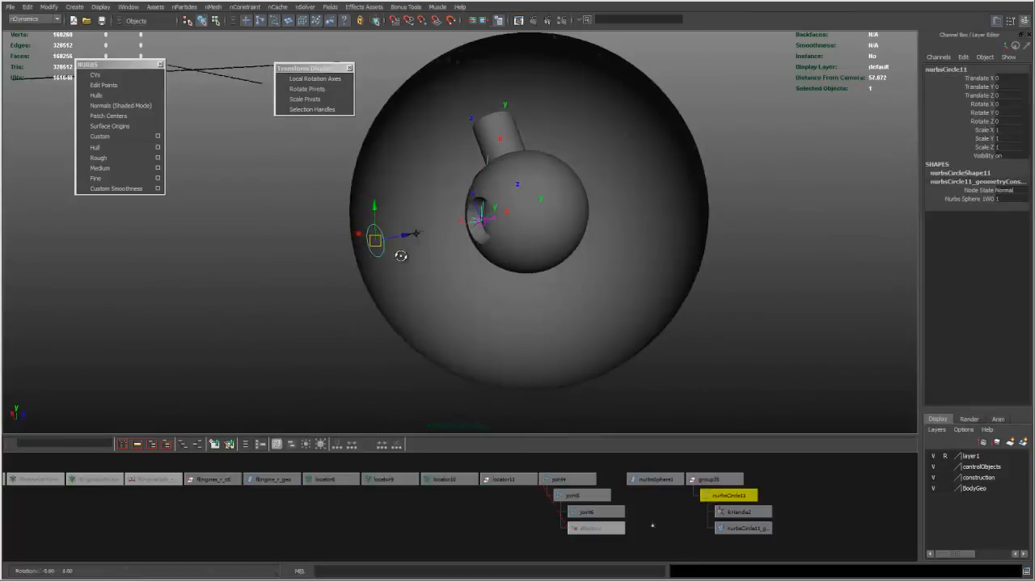
pyautogui.moveTo(376, 240)
pyautogui.mouseDown()
pyautogui.moveTo(547, 323)
pyautogui.moveTo(437, 283)
pyautogui.moveTo(413, 210)
pyautogui.moveTo(444, 191)
pyautogui.moveTo(458, 218)
pyautogui.moveTo(446, 278)
pyautogui.moveTo(430, 235)
pyautogui.moveTo(446, 297)
pyautogui.moveTo(596, 270)
pyautogui.moveTo(615, 250)
pyautogui.moveTo(600, 263)
pyautogui.moveTo(662, 250)
pyautogui.moveTo(628, 233)
pyautogui.moveTo(620, 247)
pyautogui.moveTo(536, 268)
pyautogui.moveTo(555, 273)
pyautogui.moveTo(447, 254)
pyautogui.moveTo(374, 225)
pyautogui.mouseUp()
pyautogui.hotkey('ctrl', 'z')
pyautogui.keyDown('alt'); pyautogui.moveTo(460, 190); pyautogui.dragTo(434, 212); pyautogui.keyUp('alt')
pyautogui.keyDown('alt'); pyautogui.moveTo(589, 117); pyautogui.dragTo(541, 140); pyautogui.keyUp('alt')
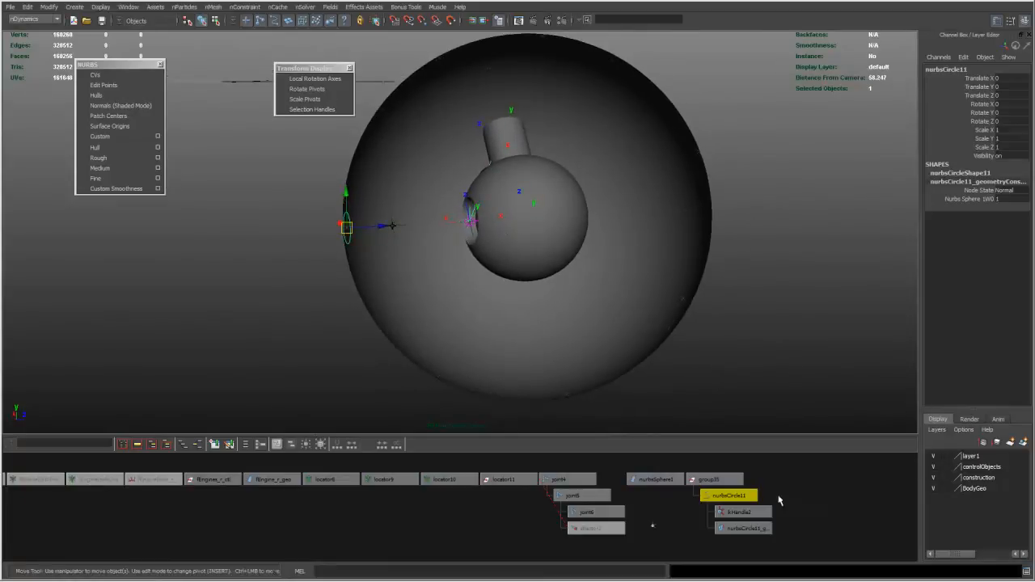
# Orient the NURBS circle to the large sphere's surface with a Normal constraint
pyautogui.click(655, 480)
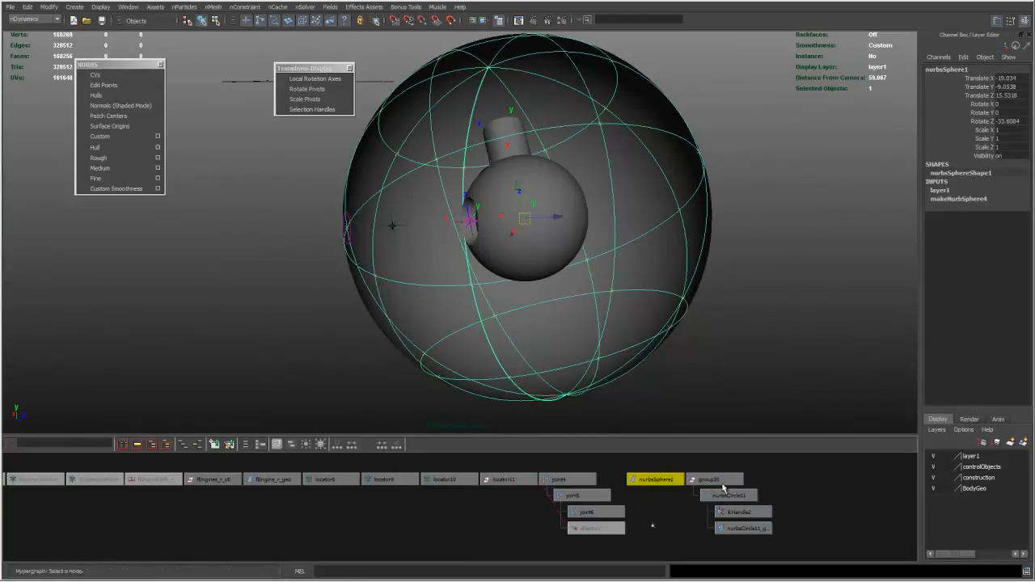
pyautogui.keyDown('shift'); pyautogui.click(732, 495); pyautogui.keyUp('shift')
pyautogui.keyDown('alt'); pyautogui.moveTo(483, 317); pyautogui.dragTo(534, 263); pyautogui.keyUp('alt')
pyautogui.moveTo(709, 260); pyautogui.dragTo(720, 346, button='right')
pyautogui.moveTo(631, 316)
pyautogui.keyDown('alt'); pyautogui.mouseDown()
pyautogui.moveTo(691, 335)
pyautogui.moveTo(630, 324)
pyautogui.mouseUp(); pyautogui.keyUp('alt')
pyautogui.keyDown('alt'); pyautogui.moveTo(524, 289); pyautogui.dragTo(472, 254); pyautogui.keyUp('alt')
pyautogui.scroll(2, 561, 278)
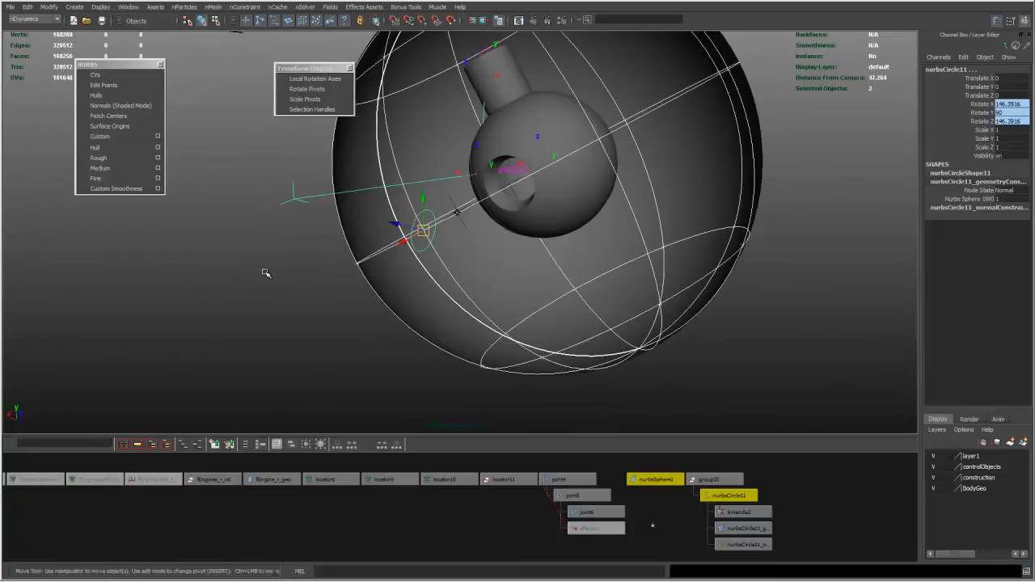
# Open the attributes of the NURBS circle's normal constraint node
pyautogui.keyDown('alt'); pyautogui.moveTo(328, 264); pyautogui.dragTo(347, 267); pyautogui.keyUp('alt')
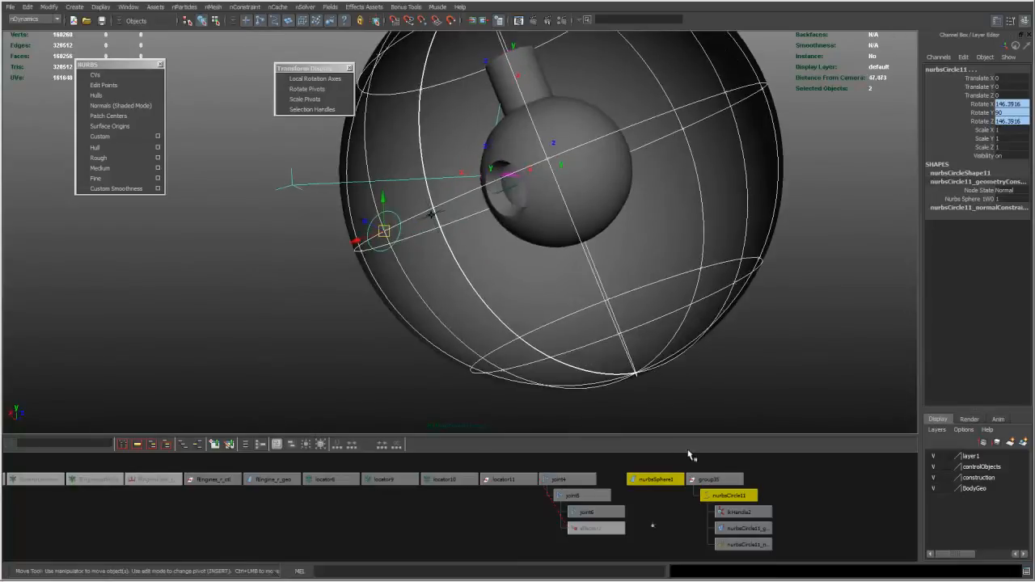
pyautogui.click(787, 491)
pyautogui.click(724, 498)
pyautogui.keyDown('alt'); pyautogui.moveTo(483, 304); pyautogui.dragTo(499, 284); pyautogui.keyUp('alt')
pyautogui.scroll(2, 502, 283)
pyautogui.moveTo(499, 225)
pyautogui.keyDown('alt'); pyautogui.mouseDown()
pyautogui.moveTo(485, 231)
pyautogui.moveTo(526, 222)
pyautogui.moveTo(494, 215)
pyautogui.moveTo(513, 233)
pyautogui.moveTo(472, 224)
pyautogui.moveTo(484, 236)
pyautogui.mouseUp(); pyautogui.keyUp('alt')
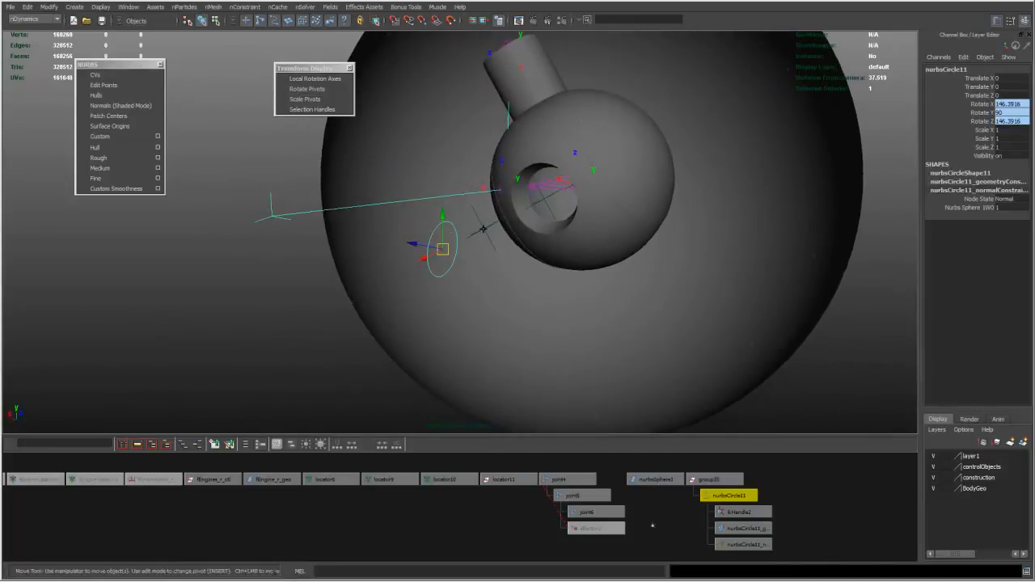
pyautogui.hotkey('ctrl', 'a')
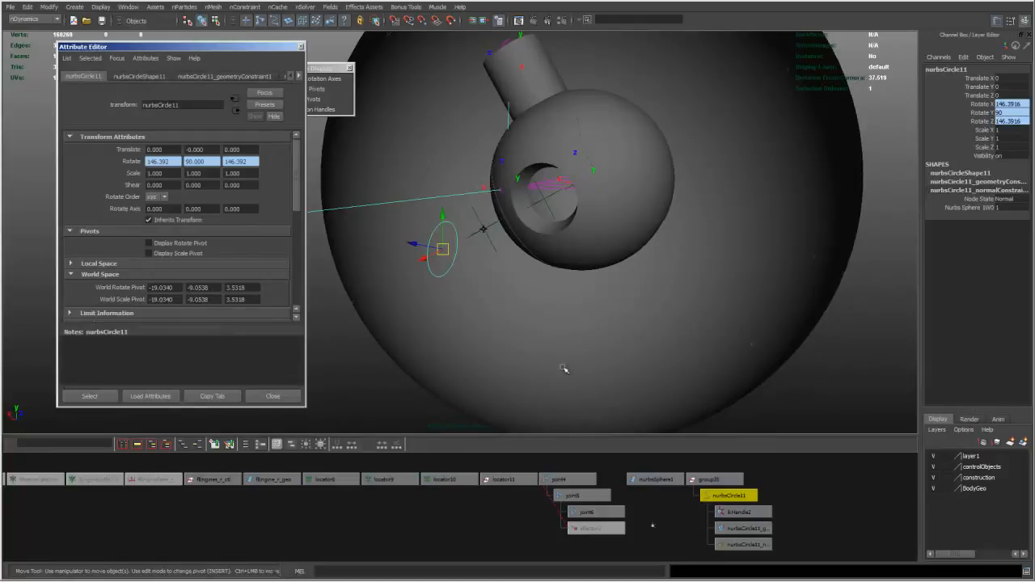
pyautogui.click(749, 545)
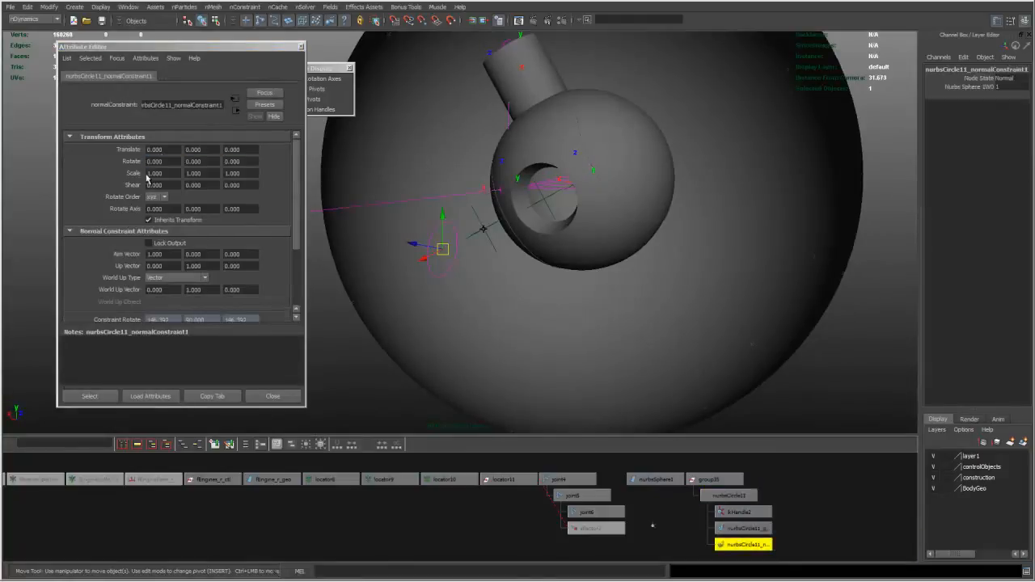
pyautogui.keyDown('alt'); pyautogui.moveTo(447, 223); pyautogui.dragTo(522, 217); pyautogui.keyUp('alt')
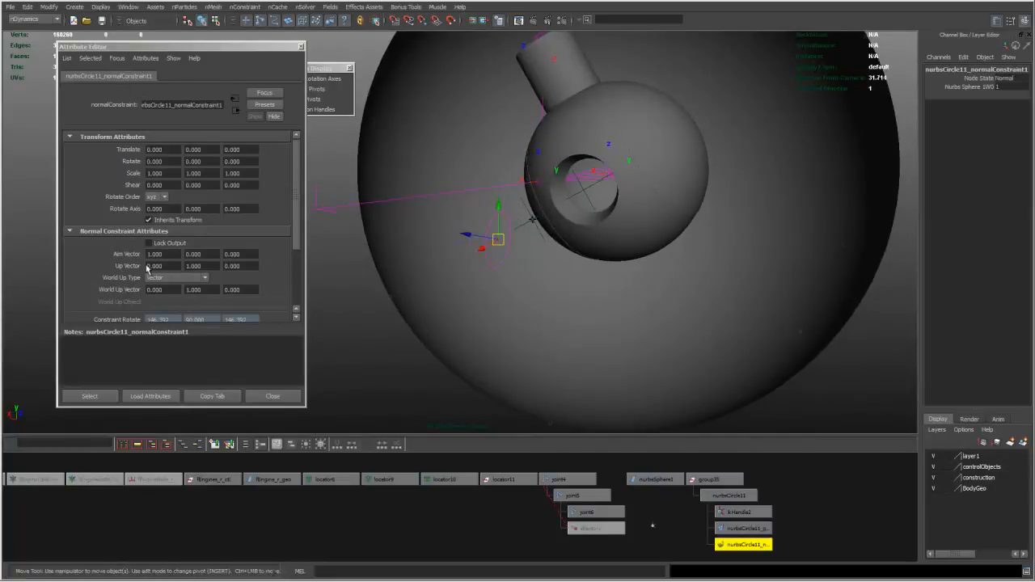
# Set the normal constraint's Aim Vector to 0, 0, -1 and close its attributes
pyautogui.click(155, 254)
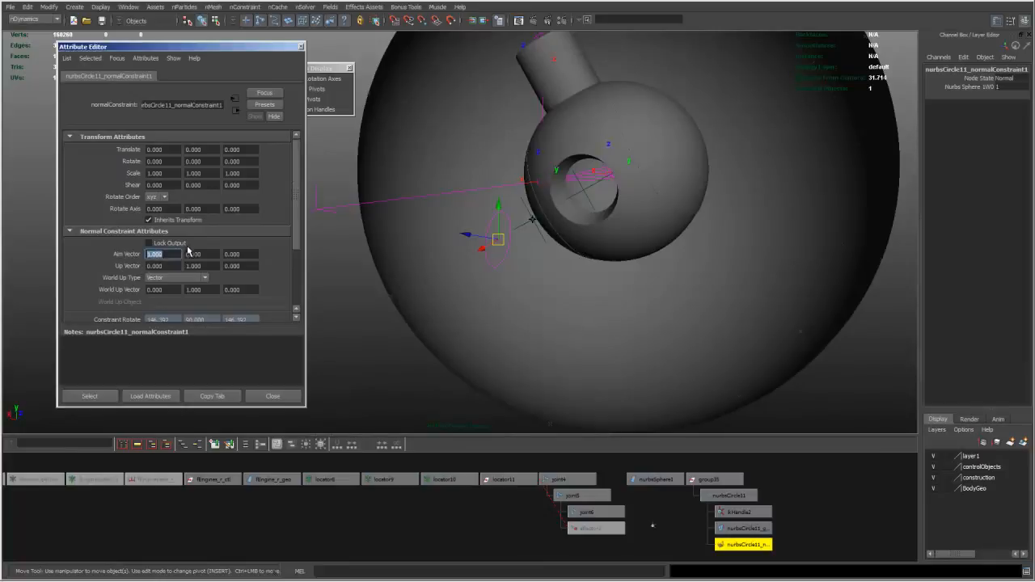
pyautogui.write('0')
pyautogui.click(243, 254)
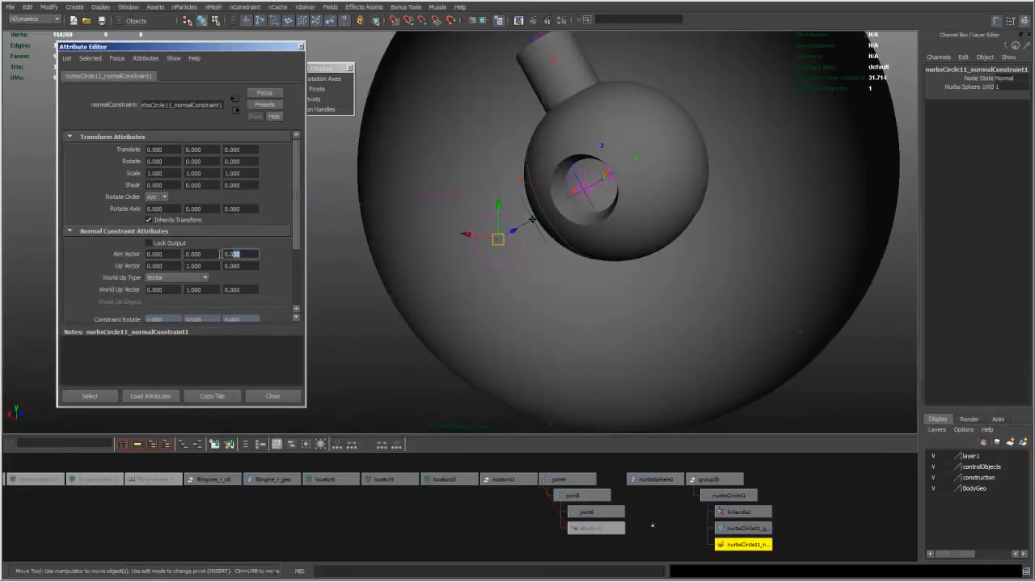
pyautogui.write('1')
pyautogui.keyDown('alt'); pyautogui.moveTo(457, 249); pyautogui.dragTo(429, 242); pyautogui.keyUp('alt')
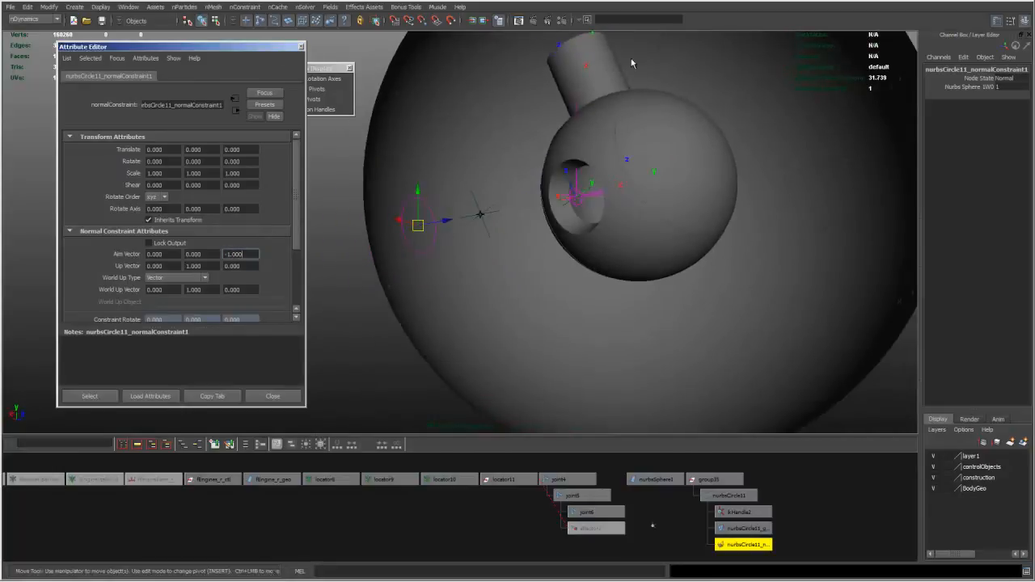
pyautogui.click(302, 47)
# Set the large sphere's display layer, layer1, to Reference
pyautogui.keyDown('alt'); pyautogui.moveTo(569, 140); pyautogui.dragTo(491, 148, button='middle'); pyautogui.keyUp('alt')
pyautogui.keyDown('alt'); pyautogui.moveTo(491, 148); pyautogui.dragTo(525, 150); pyautogui.keyUp('alt')
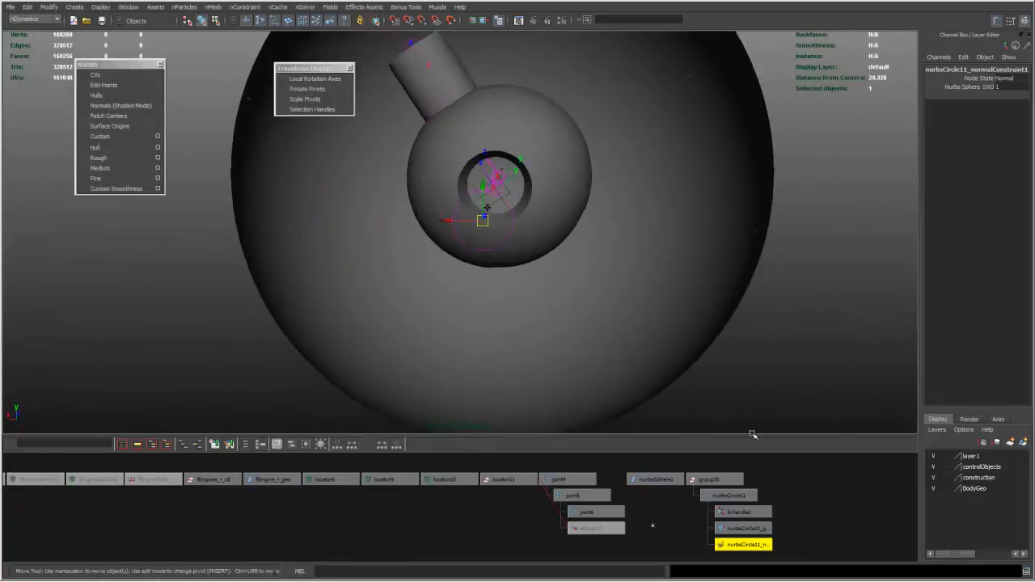
pyautogui.click(945, 456)
pyautogui.click(945, 456)
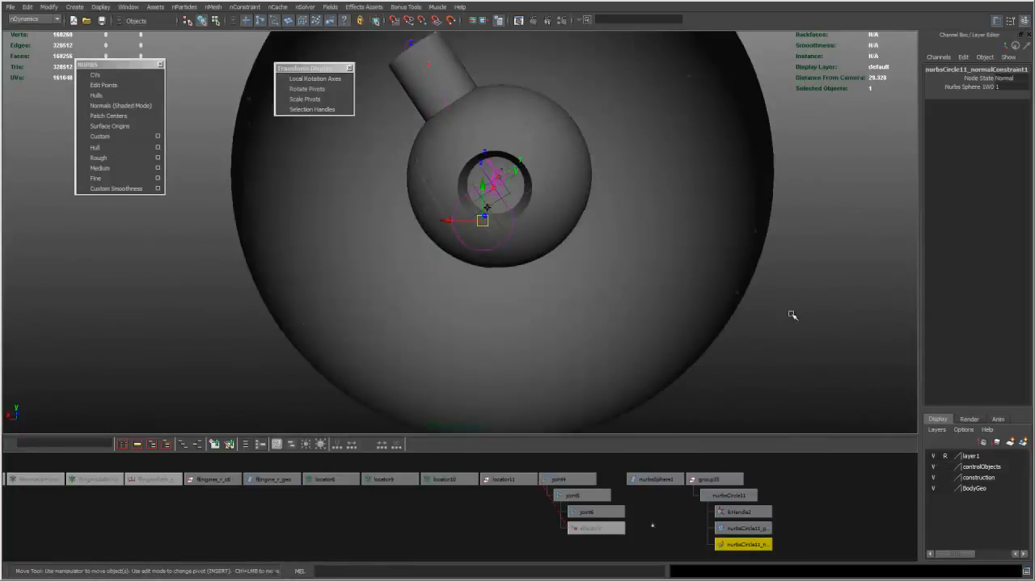
# Test the normal constraint by moving the NURBS circle around the large sphere, and undo the moves
pyautogui.keyDown('alt'); pyautogui.moveTo(797, 321); pyautogui.dragTo(733, 296); pyautogui.keyUp('alt')
pyautogui.keyDown('alt'); pyautogui.moveTo(733, 296); pyautogui.dragTo(615, 271, button='right'); pyautogui.keyUp('alt')
pyautogui.moveTo(332, 200); pyautogui.dragTo(562, 274)
pyautogui.press('Up')
pyautogui.keyDown('alt'); pyautogui.moveTo(615, 246); pyautogui.dragTo(387, 160); pyautogui.keyUp('alt')
pyautogui.keyDown('alt'); pyautogui.moveTo(390, 158); pyautogui.dragTo(616, 222); pyautogui.keyUp('alt')
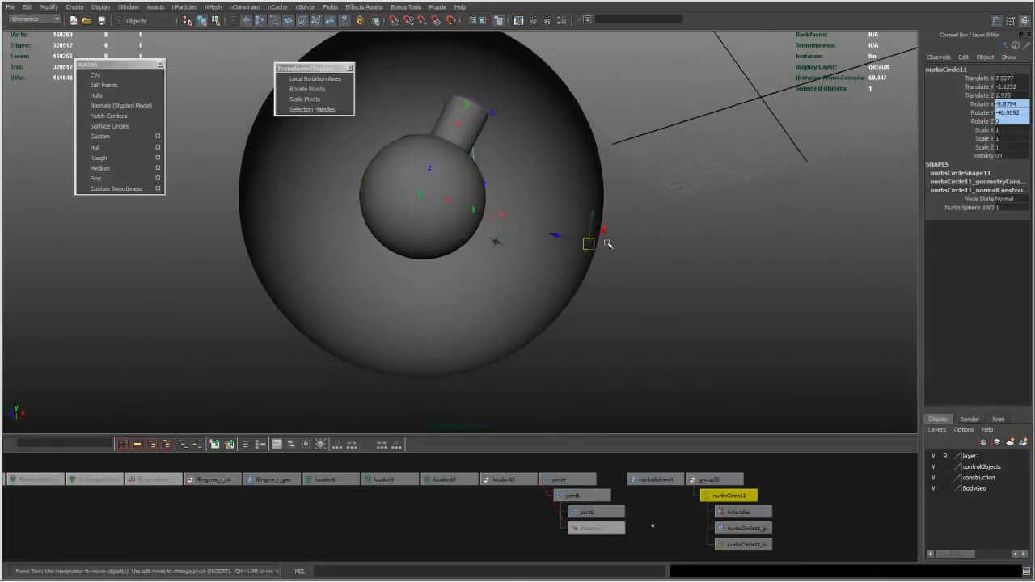
pyautogui.keyDown('alt'); pyautogui.moveTo(676, 218); pyautogui.dragTo(571, 223, button='right'); pyautogui.keyUp('alt')
pyautogui.keyDown('alt'); pyautogui.moveTo(571, 223); pyautogui.dragTo(435, 194); pyautogui.keyUp('alt')
pyautogui.keyDown('alt'); pyautogui.moveTo(437, 194); pyautogui.dragTo(351, 200); pyautogui.keyUp('alt')
pyautogui.hotkey('ctrl', 'z')
pyautogui.hotkey('ctrl', 'z')
pyautogui.hotkey('ctrl', 'z')
pyautogui.keyDown('alt'); pyautogui.moveTo(416, 219); pyautogui.dragTo(310, 235); pyautogui.keyUp('alt')
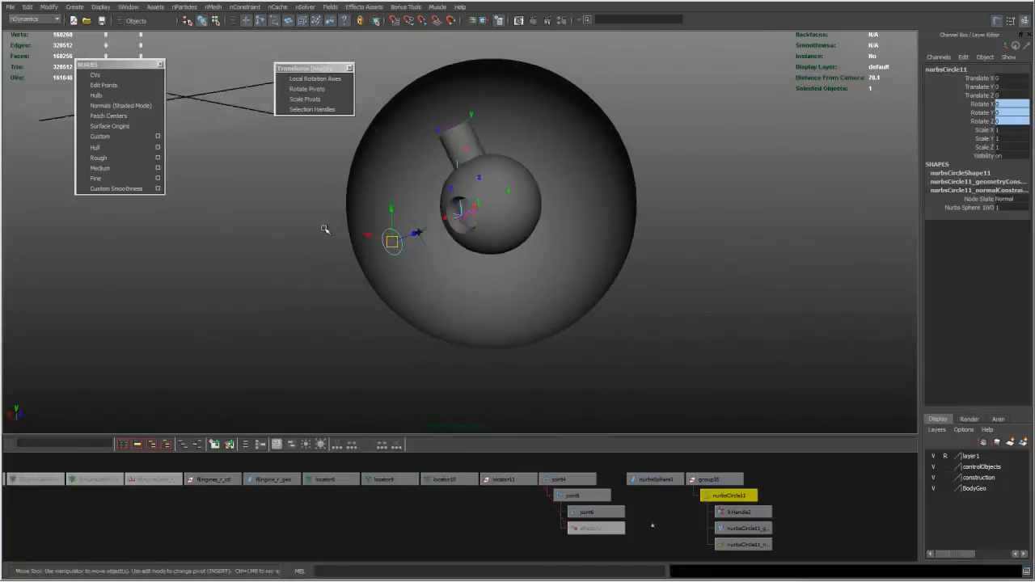
# Set the large NURBS sphere's Spans to 16
pyautogui.keyDown('alt'); pyautogui.moveTo(449, 216); pyautogui.dragTo(413, 218, button='middle'); pyautogui.keyUp('alt')
pyautogui.keyDown('alt'); pyautogui.moveTo(413, 217); pyautogui.dragTo(364, 209); pyautogui.keyUp('alt')
pyautogui.keyDown('alt'); pyautogui.moveTo(717, 319); pyautogui.dragTo(665, 310); pyautogui.keyUp('alt')
pyautogui.keyDown('alt'); pyautogui.moveTo(573, 205); pyautogui.dragTo(578, 202); pyautogui.keyUp('alt')
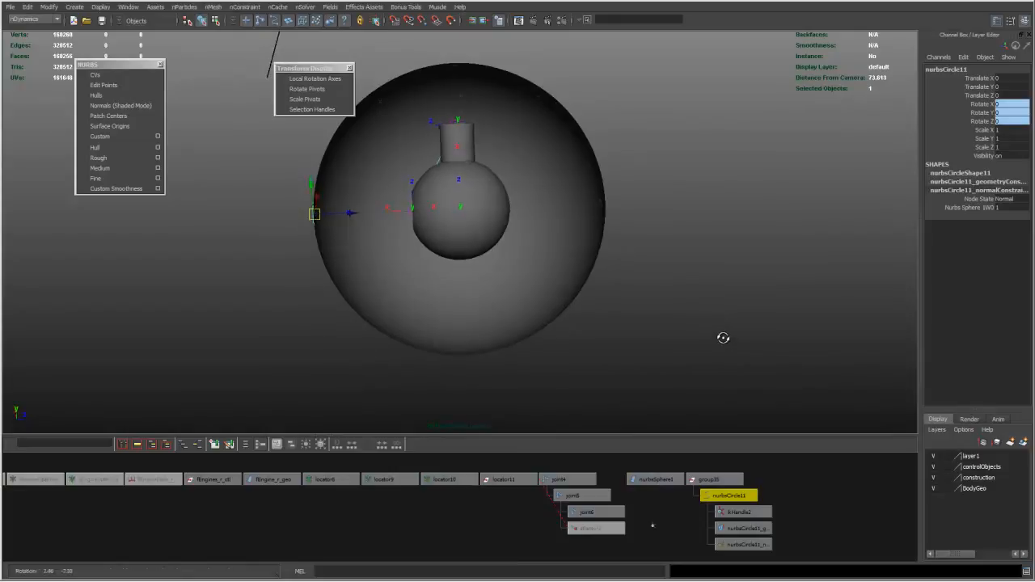
pyautogui.click(568, 215)
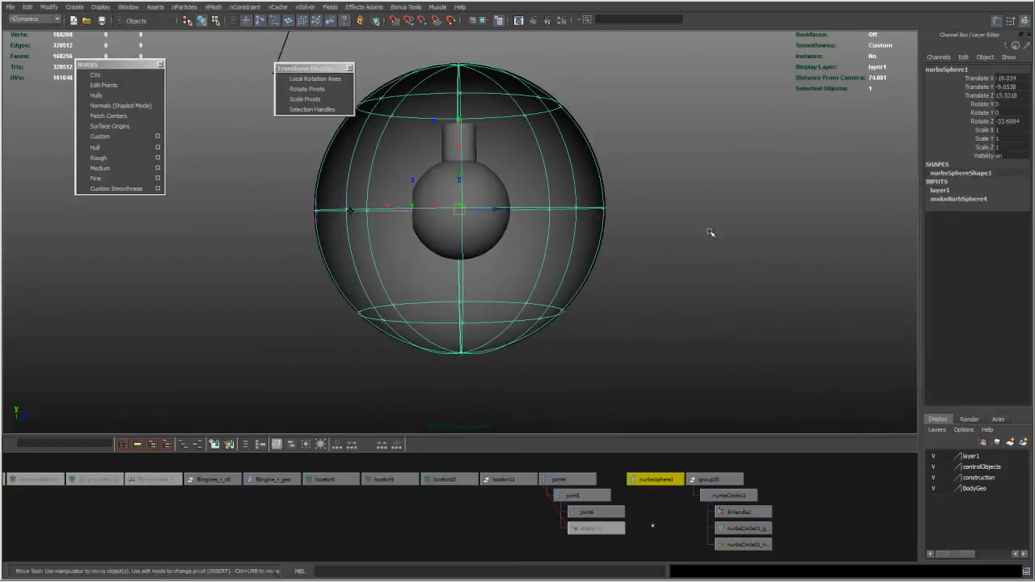
pyautogui.click(960, 200)
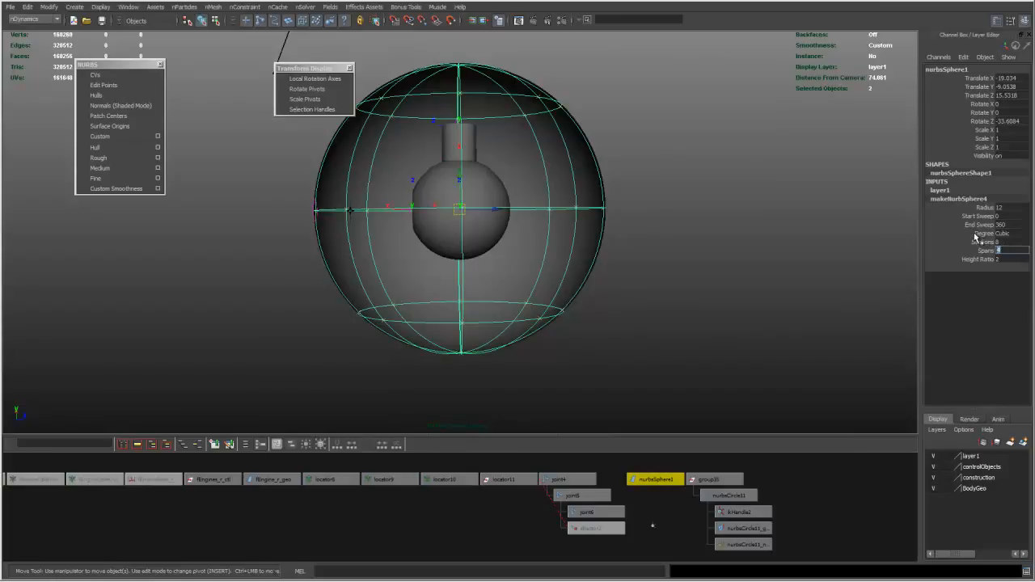
pyautogui.write('6')
pyautogui.press('Return')
pyautogui.keyDown('alt'); pyautogui.moveTo(537, 206); pyautogui.dragTo(483, 207); pyautogui.keyUp('alt')
# Detach the large sphere's surface along an isoparm above the engine ball and delete the detached upper cap
pyautogui.click(334, 153)
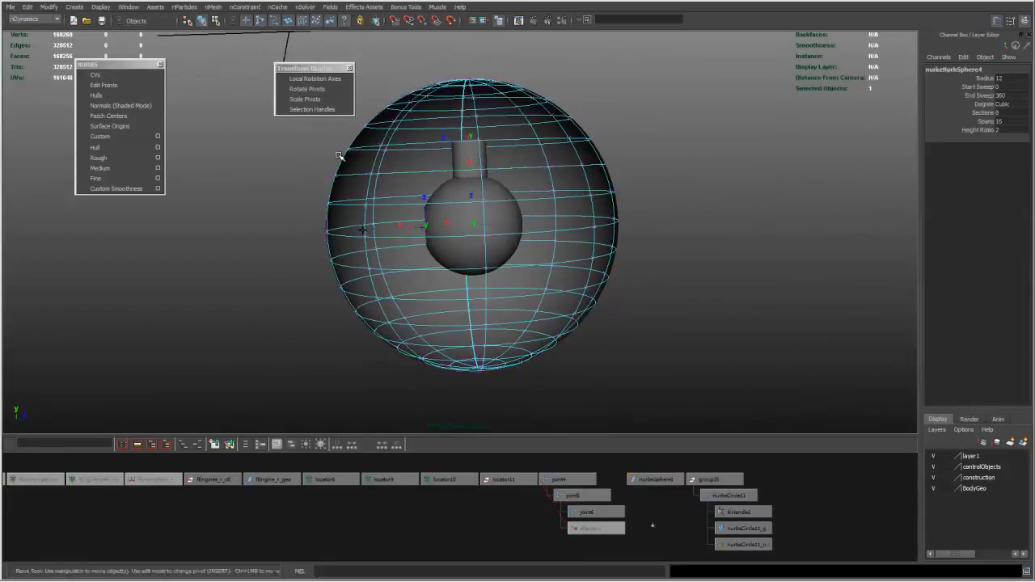
pyautogui.click(341, 176)
pyautogui.keyDown('alt'); pyautogui.moveTo(341, 177); pyautogui.dragTo(410, 145); pyautogui.keyUp('alt')
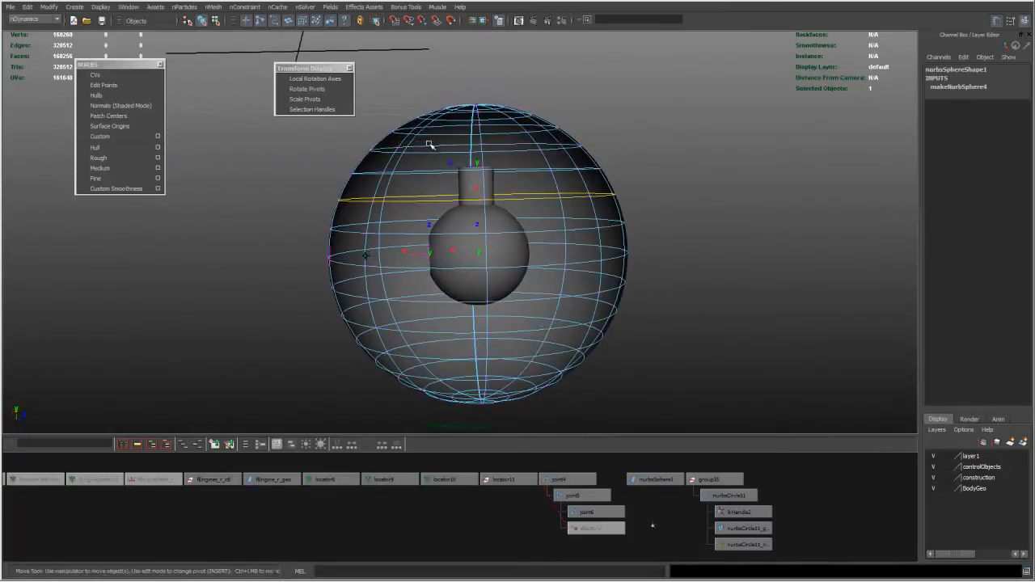
pyautogui.keyDown('shift'); pyautogui.moveTo(569, 226); pyautogui.dragTo(571, 327, button='right'); pyautogui.keyUp('shift')
pyautogui.click(823, 479)
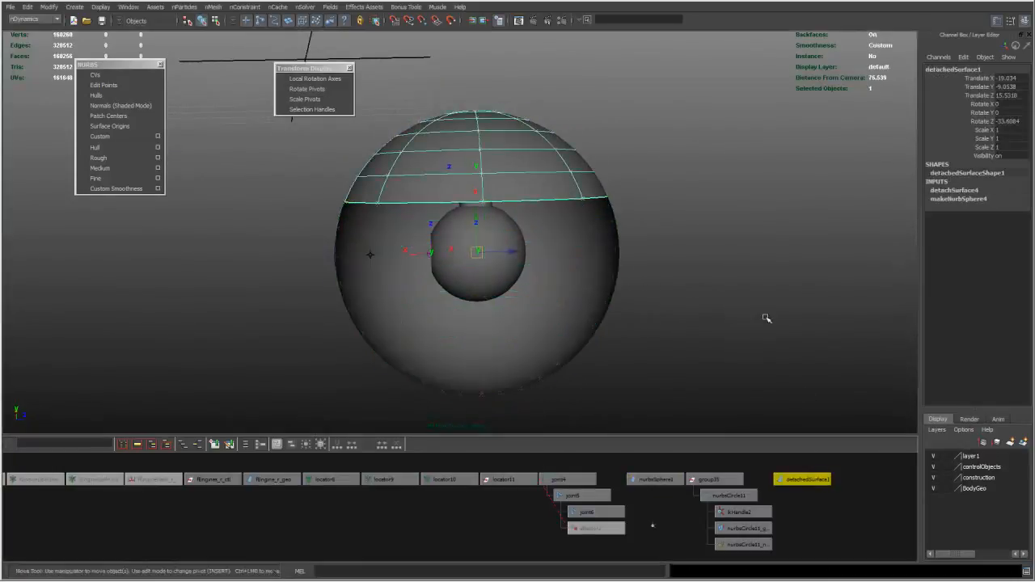
pyautogui.press('Delete')
pyautogui.keyDown('alt'); pyautogui.moveTo(609, 246); pyautogui.dragTo(653, 246); pyautogui.keyUp('alt')
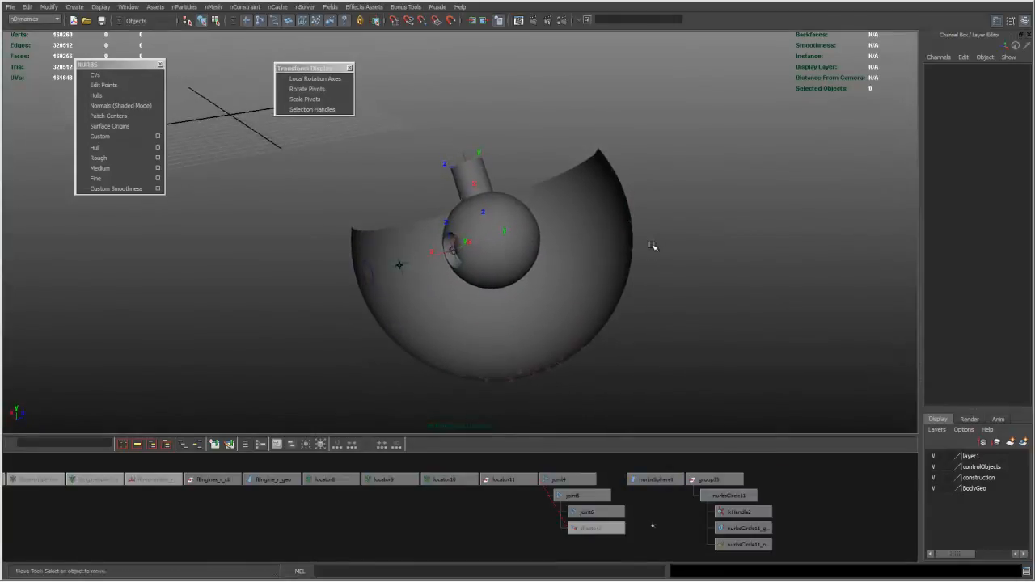
# Set the trimmed sphere's display layer, layer1, to Reference and hide the layer
pyautogui.click(630, 165)
pyautogui.click(106, 85)
pyautogui.keyDown('alt'); pyautogui.moveTo(212, 132); pyautogui.dragTo(308, 146); pyautogui.keyUp('alt')
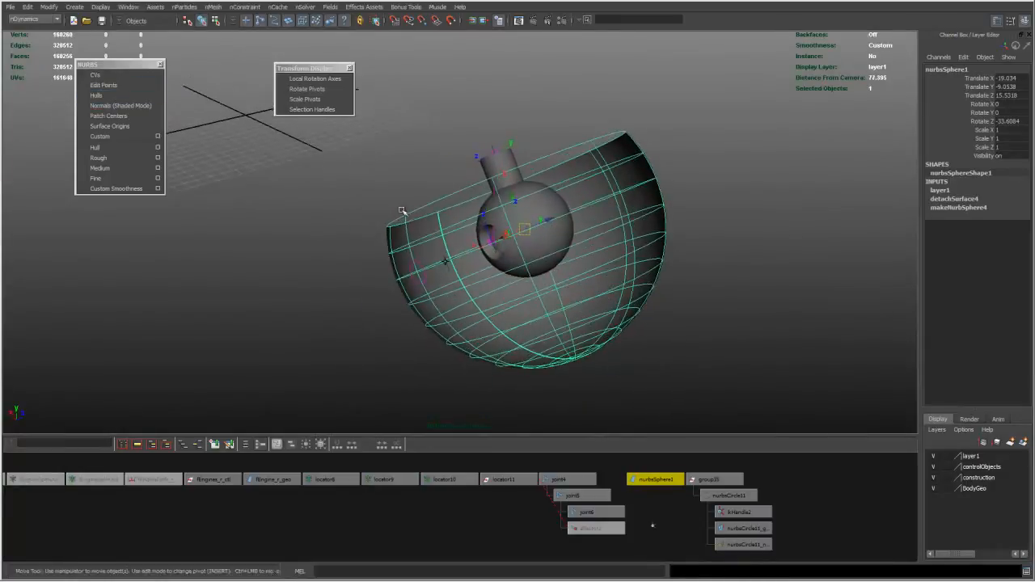
pyautogui.click(947, 456)
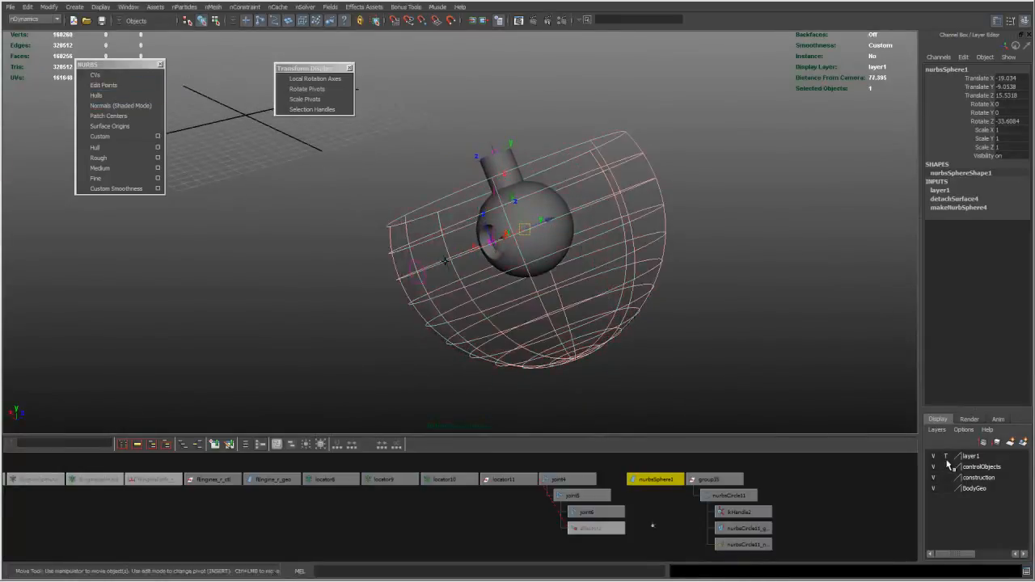
pyautogui.click(947, 457)
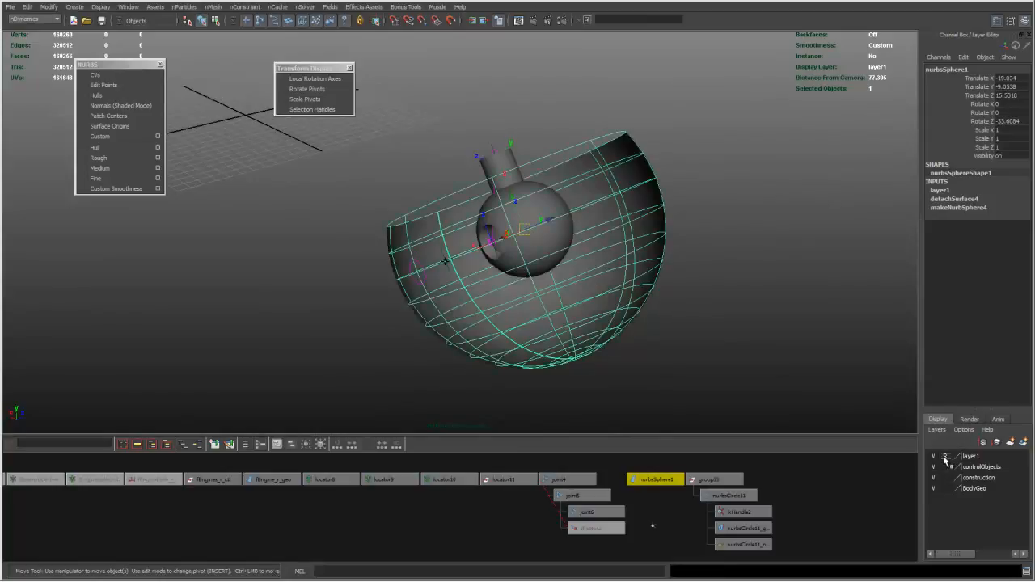
pyautogui.click(935, 457)
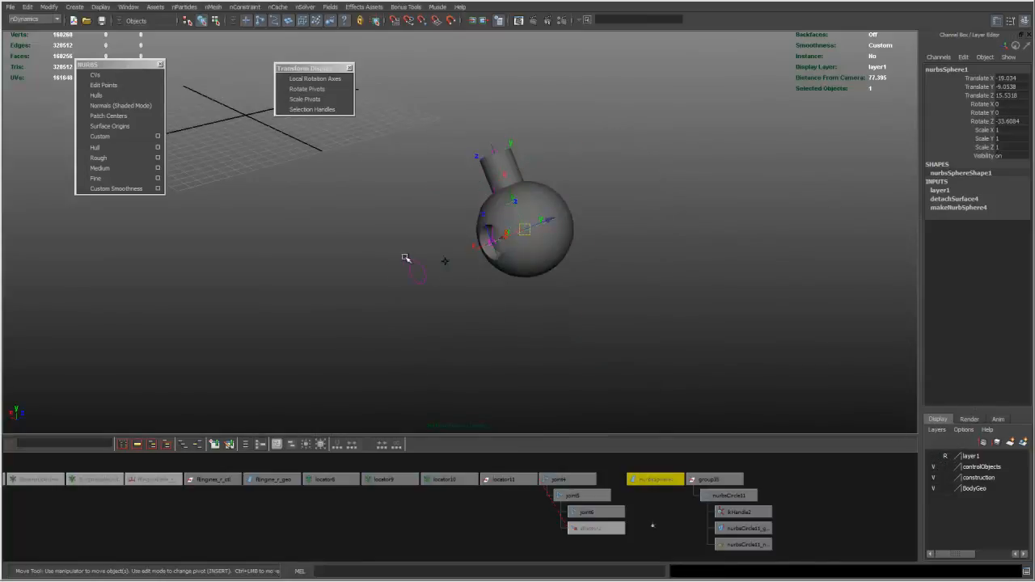
# Turn off the local rotation axes display for joint4, joint5 and joint6
pyautogui.click(426, 275)
pyautogui.keyDown('alt'); pyautogui.moveTo(437, 300); pyautogui.dragTo(458, 293); pyautogui.keyUp('alt')
pyautogui.moveTo(582, 471); pyautogui.dragTo(596, 511)
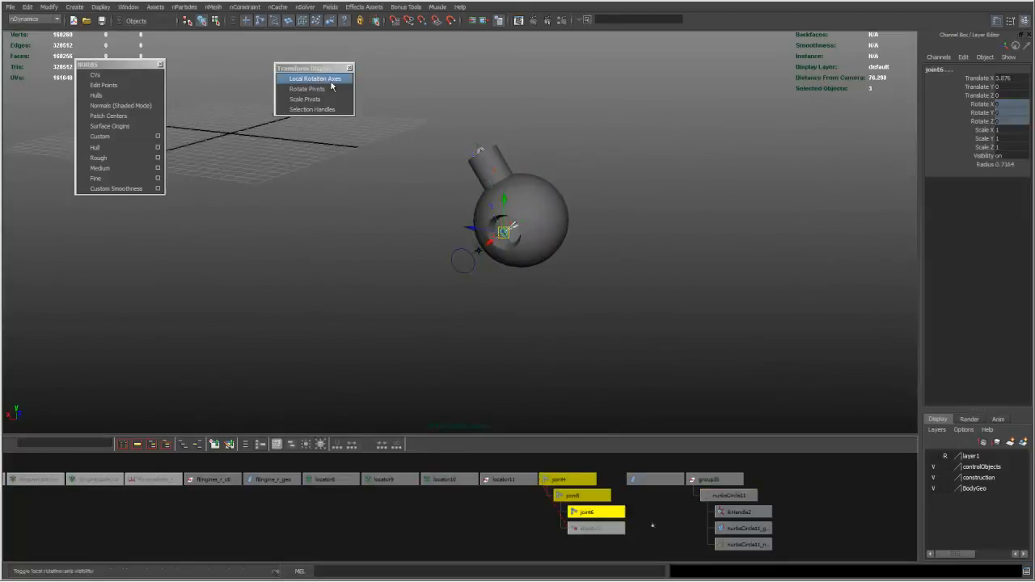
pyautogui.keyDown('alt'); pyautogui.moveTo(354, 148); pyautogui.dragTo(342, 151); pyautogui.keyUp('alt')
# Test the control circle by moving it around with the guide sphere hidden, and undo the moves
pyautogui.click(452, 255)
pyautogui.keyDown('alt'); pyautogui.moveTo(452, 256); pyautogui.dragTo(526, 133); pyautogui.keyUp('alt')
pyautogui.moveTo(416, 159); pyautogui.dragTo(479, 89)
pyautogui.keyDown('alt'); pyautogui.moveTo(479, 91); pyautogui.dragTo(388, 152); pyautogui.keyUp('alt')
pyautogui.moveTo(632, 170); pyautogui.dragTo(402, 176)
pyautogui.moveTo(387, 239)
pyautogui.keyDown('alt'); pyautogui.mouseDown()
pyautogui.moveTo(542, 164)
pyautogui.moveTo(564, 170)
pyautogui.moveTo(552, 197)
pyautogui.moveTo(540, 188)
pyautogui.moveTo(446, 196)
pyautogui.mouseUp(); pyautogui.keyUp('alt')
pyautogui.hotkey('ctrl', 'z')
pyautogui.hotkey('ctrl', 'z')
pyautogui.hotkey('ctrl', 'z')
# Rigid bind the mount geometry, fMount_r_geo, to joint4 with Bind to set to Selected joints
pyautogui.moveTo(581, 260)
pyautogui.keyDown('alt'); pyautogui.mouseDown()
pyautogui.moveTo(514, 239)
pyautogui.moveTo(529, 232)
pyautogui.mouseUp(); pyautogui.keyUp('alt')
pyautogui.keyDown('alt'); pyautogui.moveTo(485, 208); pyautogui.dragTo(580, 227, button='right'); pyautogui.keyUp('alt')
pyautogui.keyDown('alt'); pyautogui.moveTo(513, 212); pyautogui.dragTo(566, 275); pyautogui.keyUp('alt')
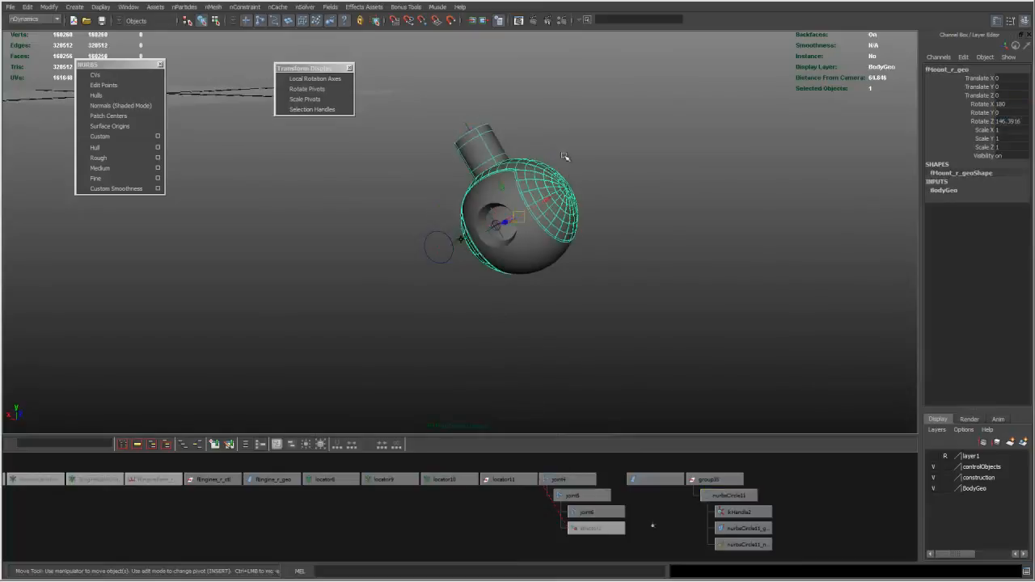
pyautogui.keyDown('shift'); pyautogui.click(581, 482); pyautogui.keyUp('shift')
pyautogui.keyDown('alt'); pyautogui.moveTo(557, 332); pyautogui.dragTo(489, 319); pyautogui.keyUp('alt')
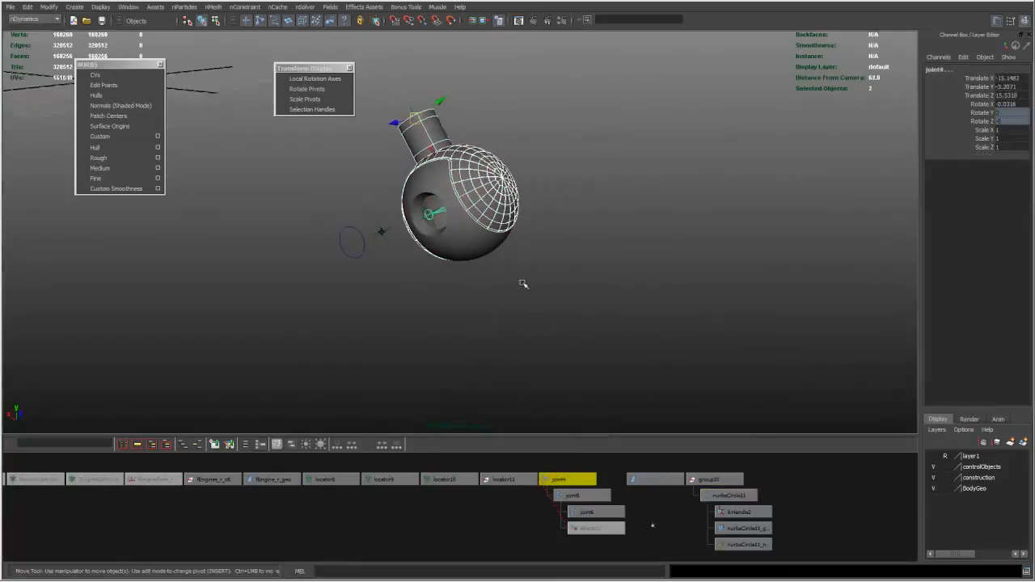
pyautogui.click(680, 249)
pyautogui.click(654, 250)
pyautogui.moveTo(717, 266)
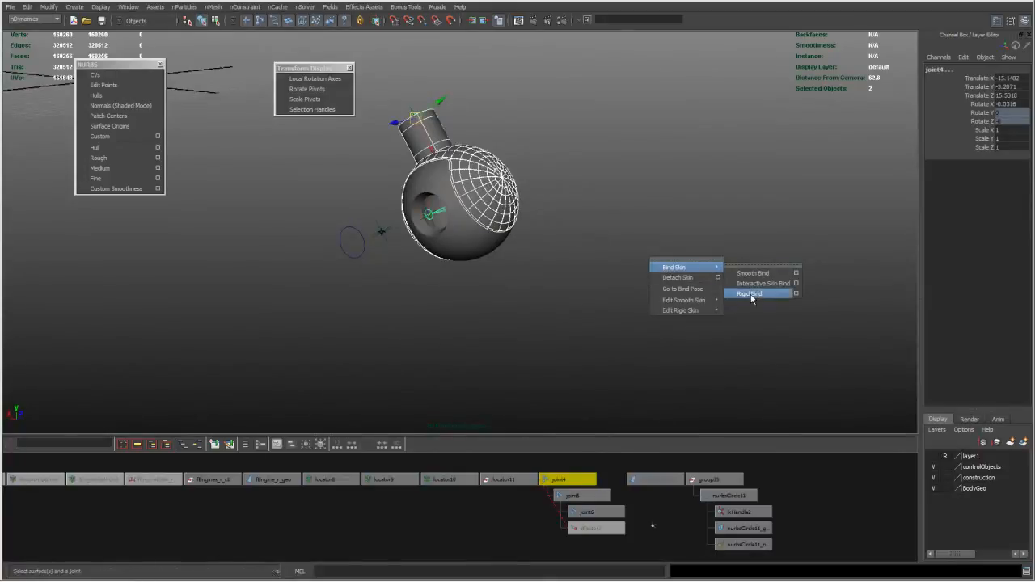
pyautogui.click(797, 295)
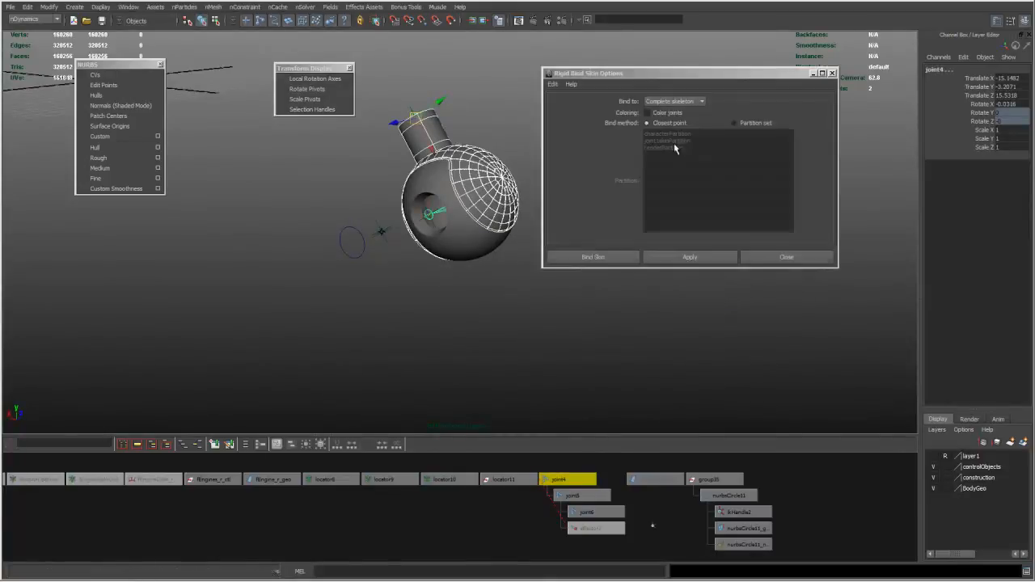
pyautogui.moveTo(702, 71); pyautogui.dragTo(728, 59)
pyautogui.click(702, 90)
pyautogui.click(707, 107)
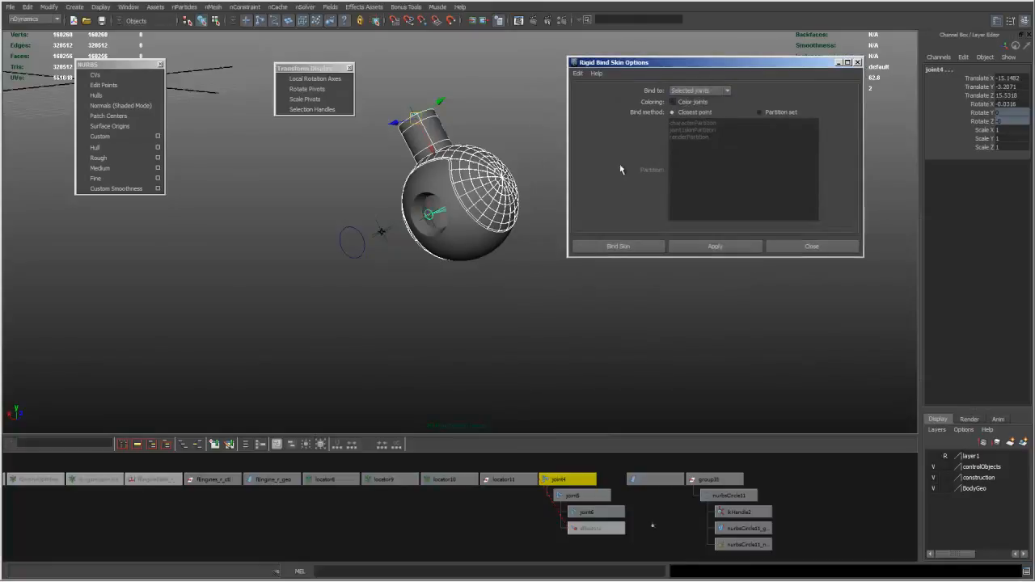
pyautogui.click(709, 246)
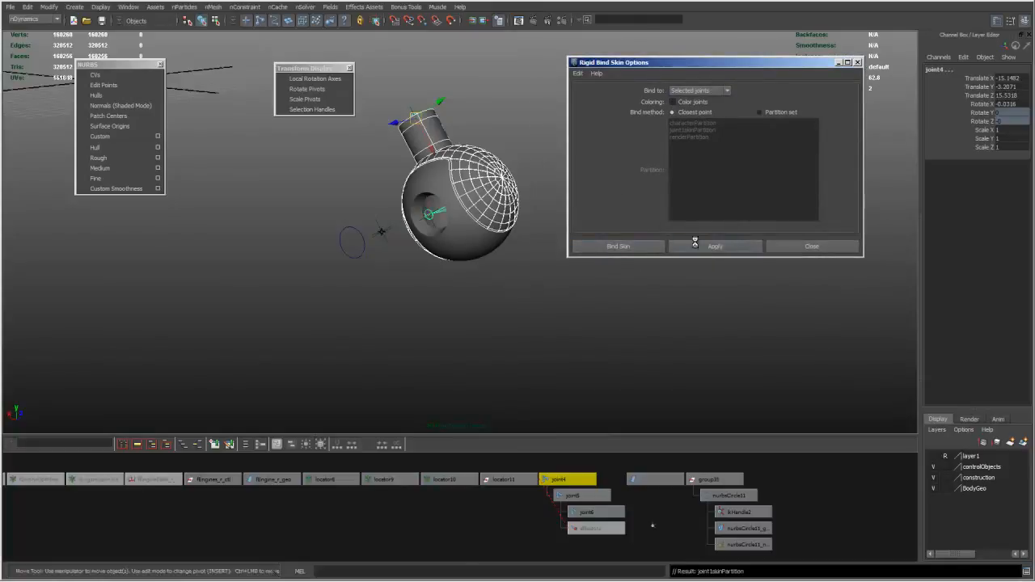
# Rigid bind the engine geometry, fEngine_r_geo, to joint5 using the same selected-joints option
pyautogui.click(586, 496)
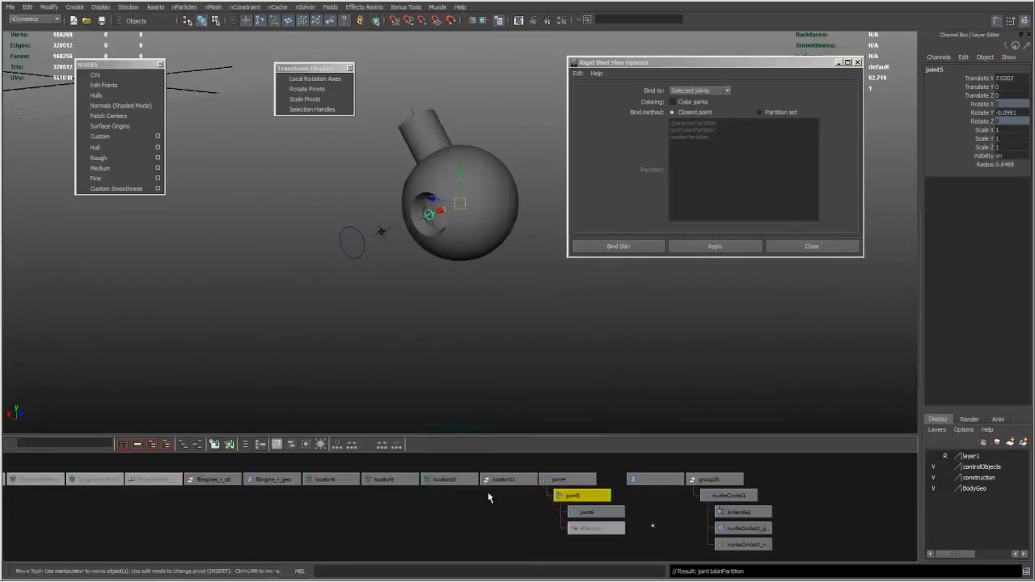
pyautogui.keyDown('shift'); pyautogui.click(488, 247); pyautogui.keyUp('shift')
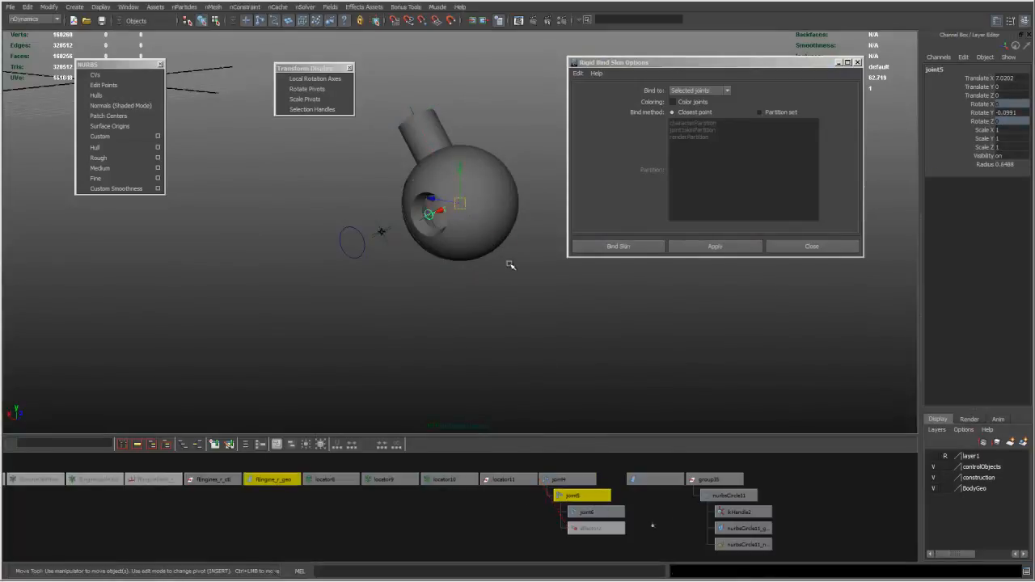
pyautogui.keyDown('alt'); pyautogui.moveTo(508, 259); pyautogui.dragTo(446, 284, button='middle'); pyautogui.keyUp('alt')
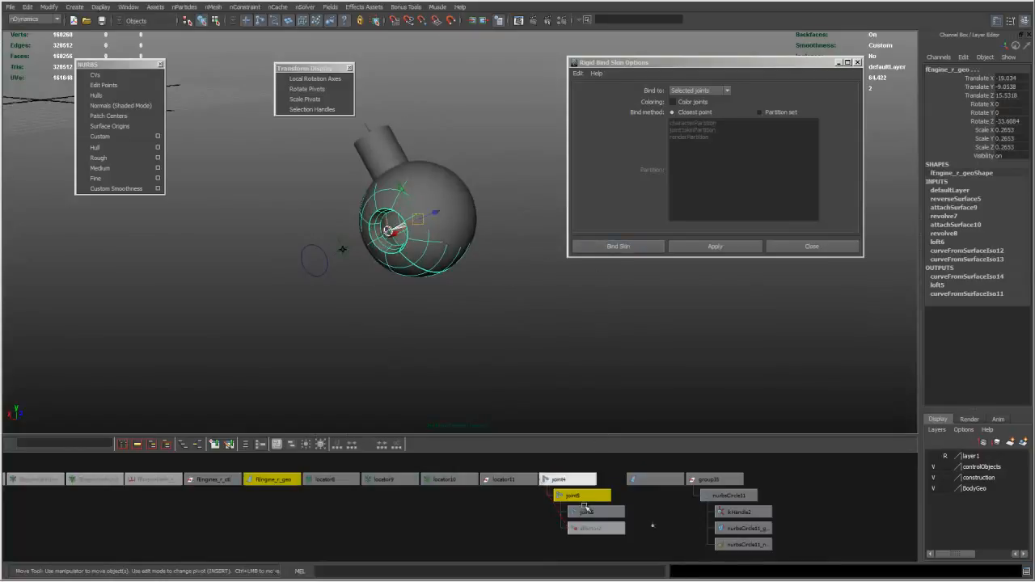
pyautogui.click(719, 248)
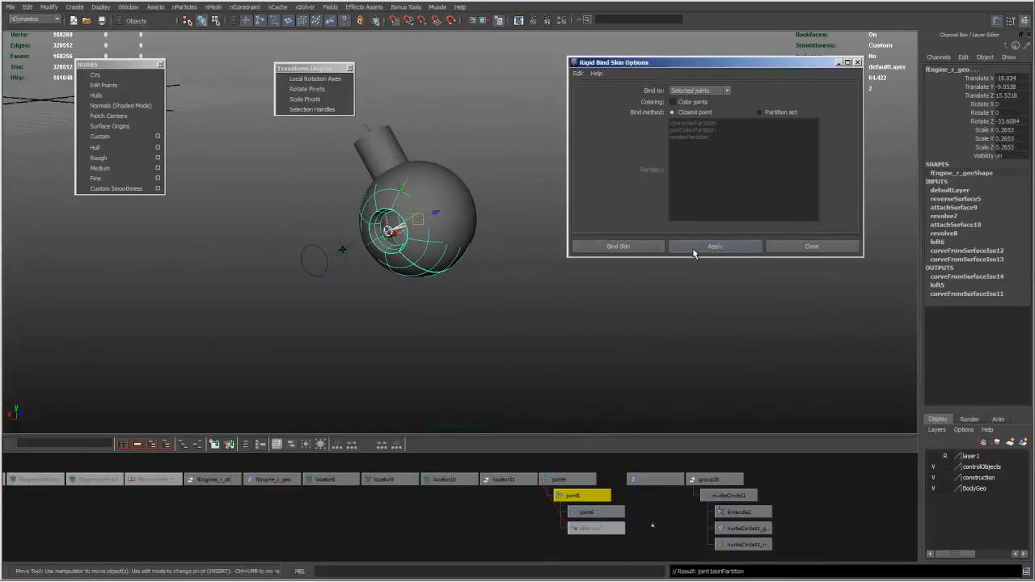
# Test the bound mount and engine geometry by moving the control circle around the engine, and undo the moves
pyautogui.click(324, 246)
pyautogui.keyDown('alt'); pyautogui.moveTo(326, 243); pyautogui.dragTo(419, 285); pyautogui.keyUp('alt')
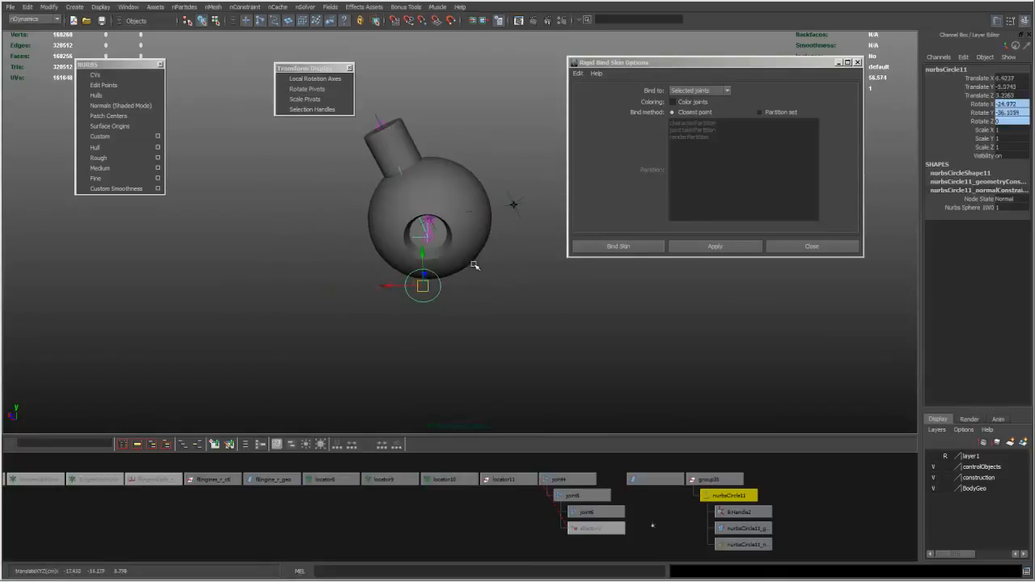
pyautogui.hotkey('ctrl', 'z')
pyautogui.hotkey('ctrl', 'z')
pyautogui.keyDown('alt'); pyautogui.moveTo(475, 265); pyautogui.dragTo(369, 301); pyautogui.keyUp('alt')
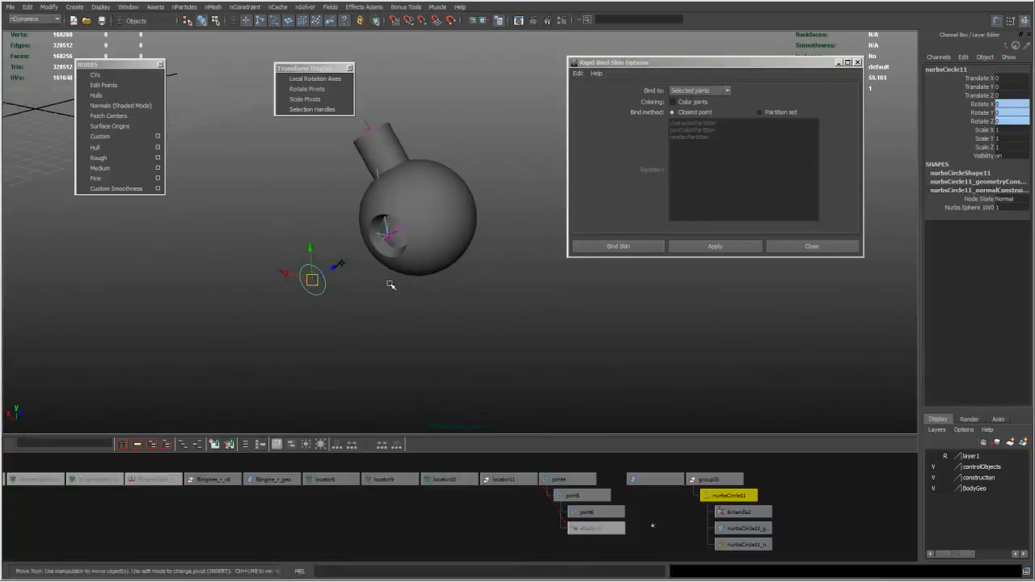
# Close the Rigid Bind Skin options and show the last hidden objects to bring back the ship body
pyautogui.click(857, 63)
pyautogui.moveTo(728, 147)
pyautogui.keyDown('alt'); pyautogui.mouseDown()
pyautogui.moveTo(730, 157)
pyautogui.moveTo(713, 159)
pyautogui.mouseUp(); pyautogui.keyUp('alt')
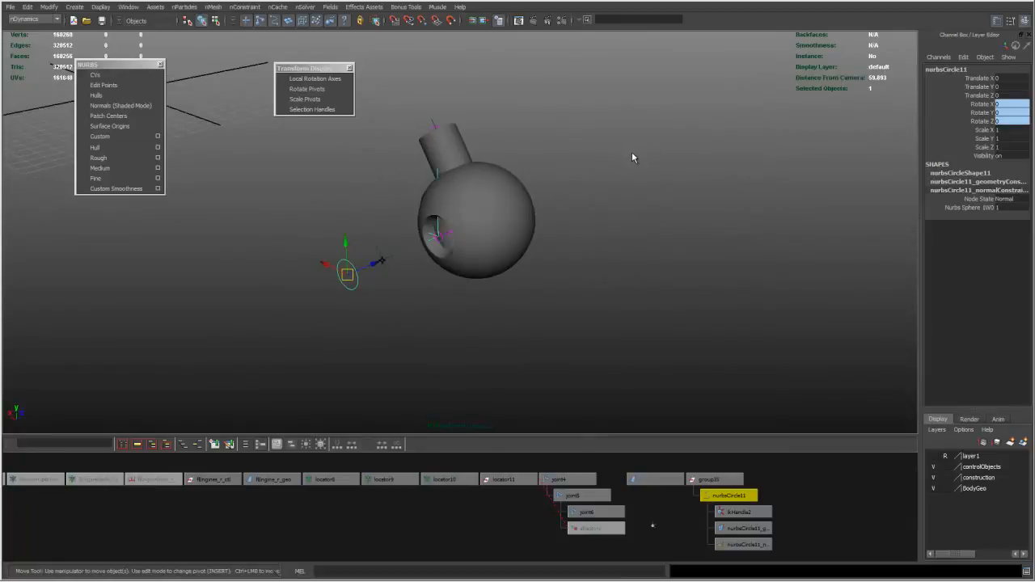
pyautogui.rightClick(631, 159)
pyautogui.click(631, 156)
pyautogui.click(607, 144)
pyautogui.moveTo(594, 198)
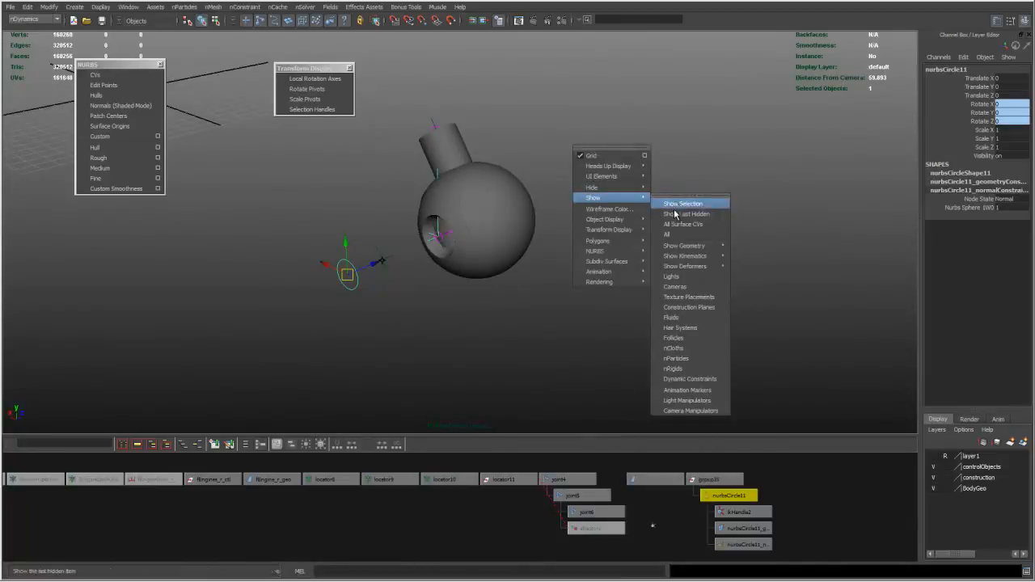
pyautogui.click(676, 214)
pyautogui.keyDown('alt'); pyautogui.moveTo(661, 182); pyautogui.dragTo(652, 154); pyautogui.keyUp('alt')
pyautogui.keyDown('alt'); pyautogui.moveTo(599, 172); pyautogui.dragTo(513, 162, button='right'); pyautogui.keyUp('alt')
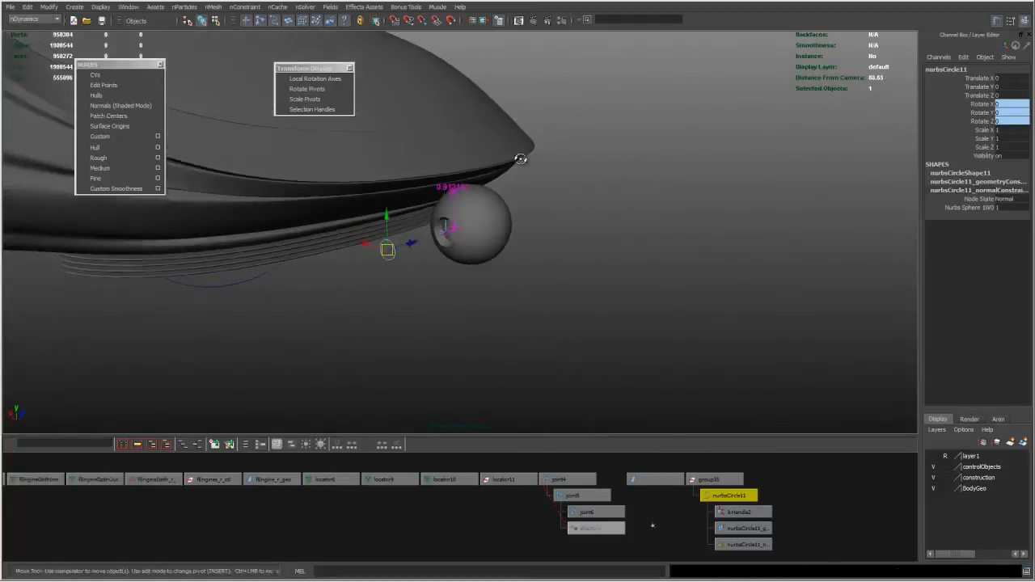
# Test the engine's movement against the ship body by moving nurbsCircle11 to several positions, and undo the moves
pyautogui.click(504, 298)
pyautogui.keyDown('alt'); pyautogui.moveTo(503, 299); pyautogui.dragTo(433, 240); pyautogui.keyUp('alt')
pyautogui.click(429, 244)
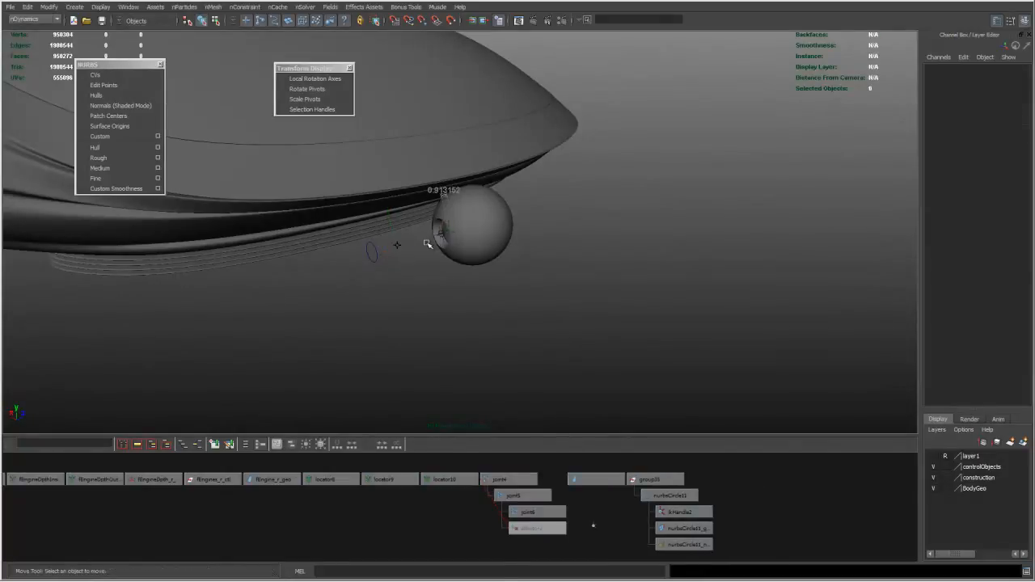
pyautogui.keyDown('alt'); pyautogui.moveTo(440, 296); pyautogui.dragTo(513, 245); pyautogui.keyUp('alt')
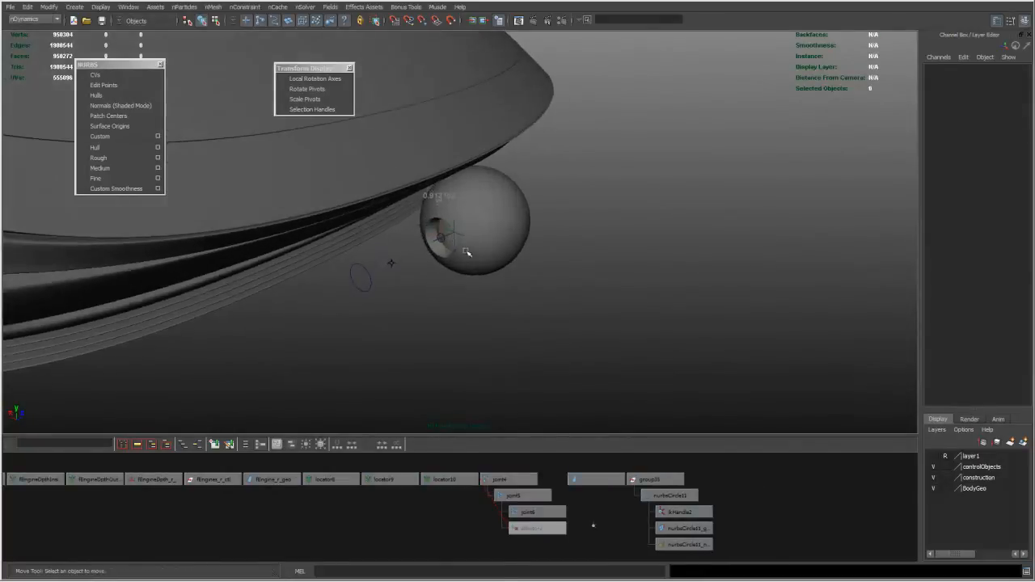
pyautogui.click(368, 277)
pyautogui.moveTo(365, 271); pyautogui.dragTo(557, 220)
pyautogui.keyDown('alt'); pyautogui.moveTo(557, 220); pyautogui.dragTo(426, 233); pyautogui.keyUp('alt')
pyautogui.moveTo(342, 249); pyautogui.dragTo(475, 146)
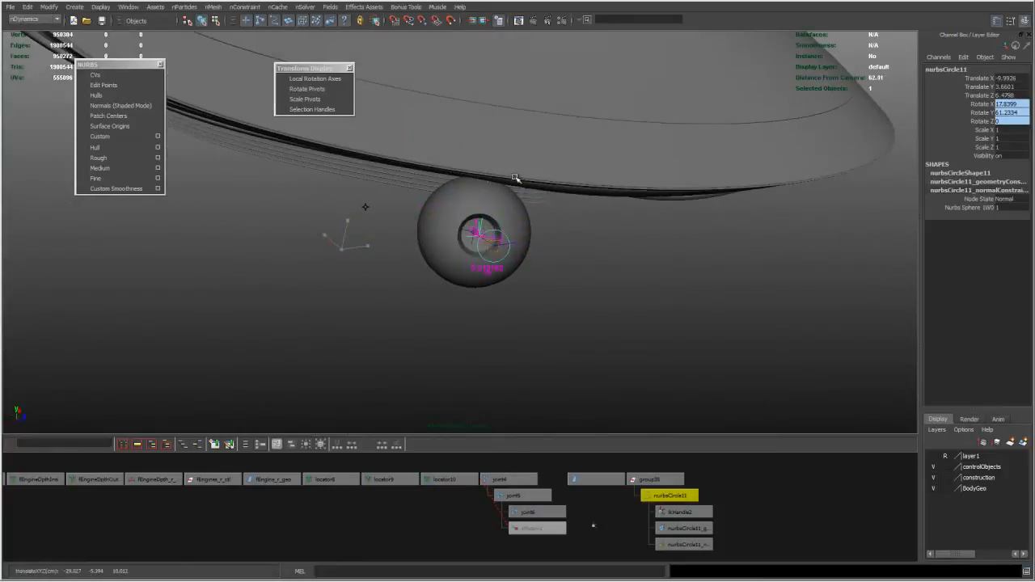
pyautogui.hotkey('ctrl', 'z')
pyautogui.hotkey('ctrl', 'z')
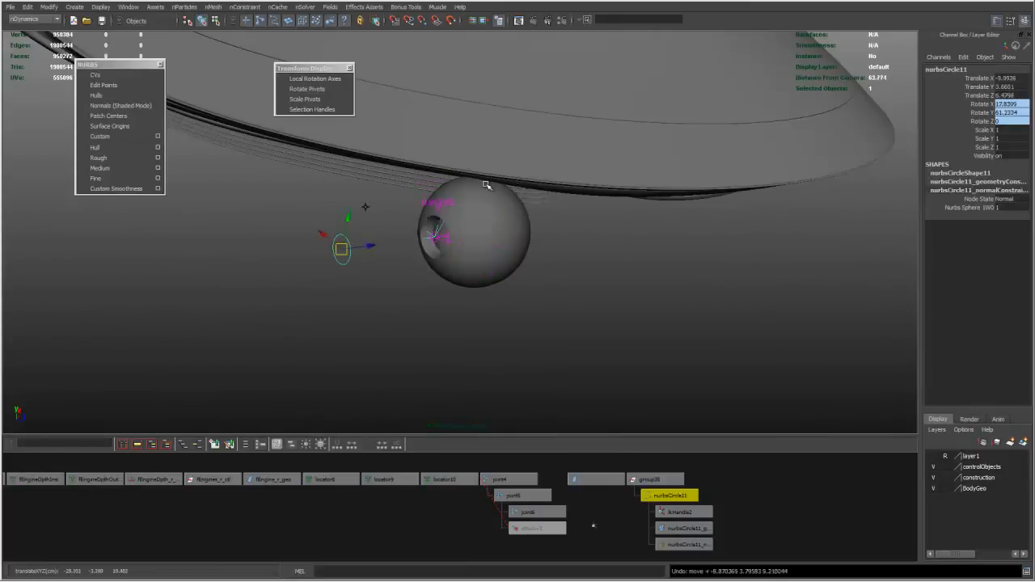
pyautogui.keyDown('alt'); pyautogui.moveTo(474, 194); pyautogui.dragTo(544, 193); pyautogui.keyUp('alt')
pyautogui.keyDown('alt'); pyautogui.moveTo(543, 194); pyautogui.dragTo(601, 168, button='middle'); pyautogui.keyUp('alt')
pyautogui.moveTo(613, 165)
pyautogui.keyDown('alt'); pyautogui.mouseDown()
pyautogui.moveTo(615, 178)
pyautogui.moveTo(550, 171)
pyautogui.moveTo(626, 157)
pyautogui.moveTo(641, 168)
pyautogui.moveTo(612, 169)
pyautogui.mouseUp(); pyautogui.keyUp('alt')
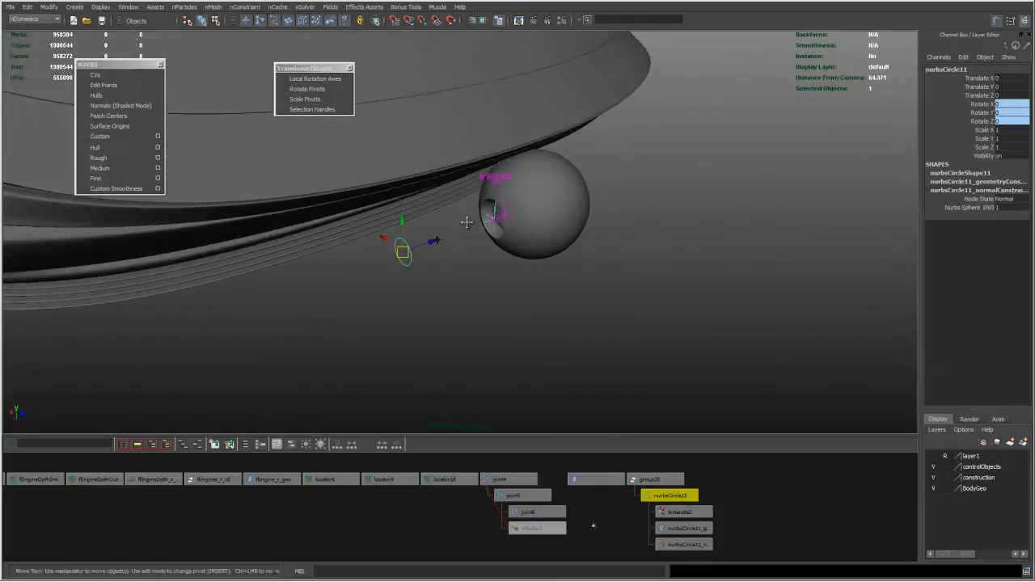